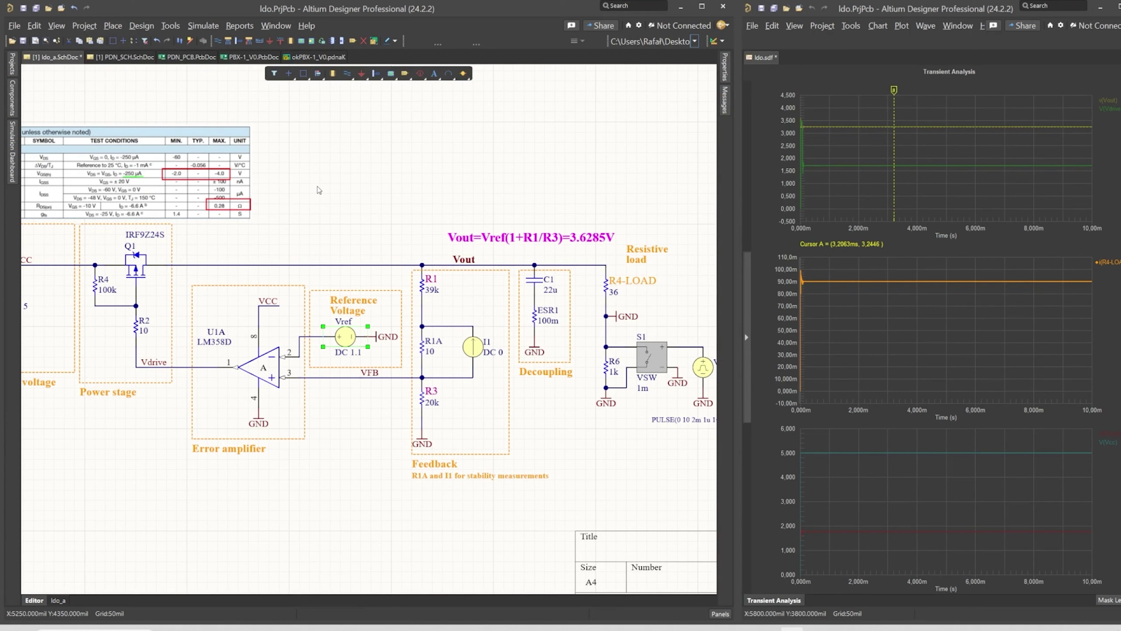
# - Pan across the schematic to review the input, power stage, feedback, decoupling and load sections
pyautogui.click(211, 26)
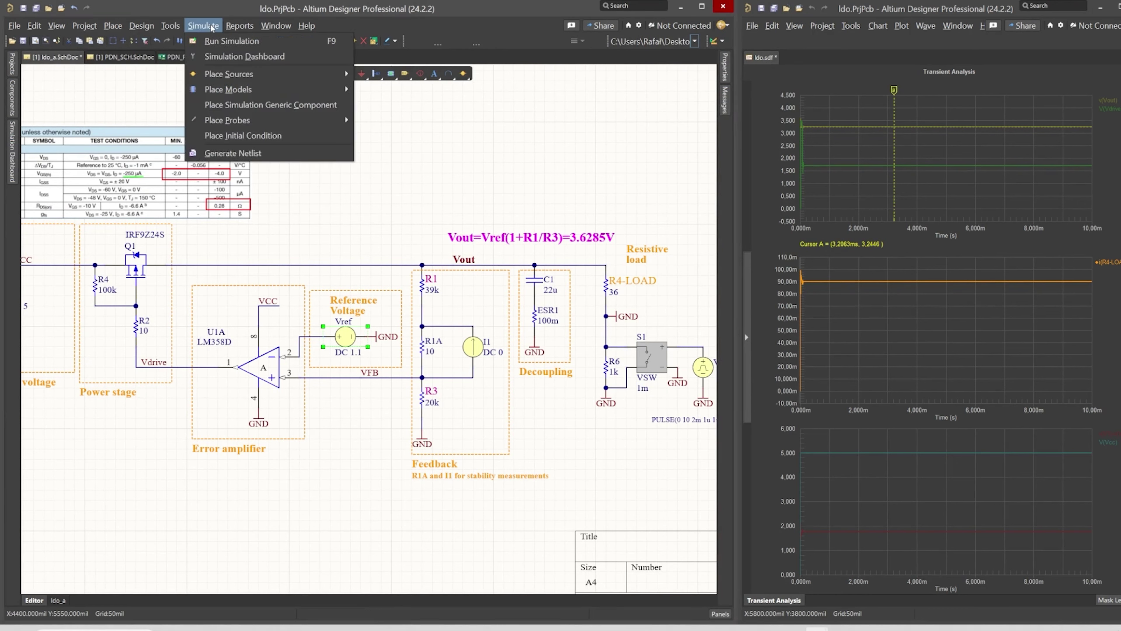
pyautogui.click(450, 167)
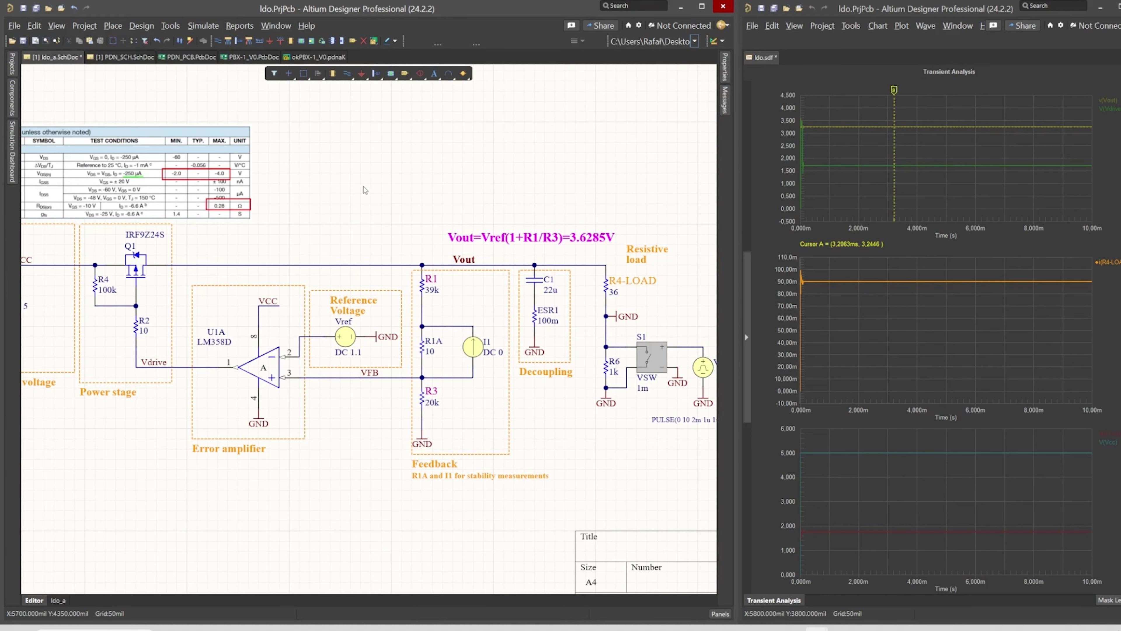
pyautogui.moveTo(267, 198)
pyautogui.mouseDown(button='right')
pyautogui.moveTo(331, 203)
pyautogui.moveTo(269, 205)
pyautogui.mouseUp(button='right')
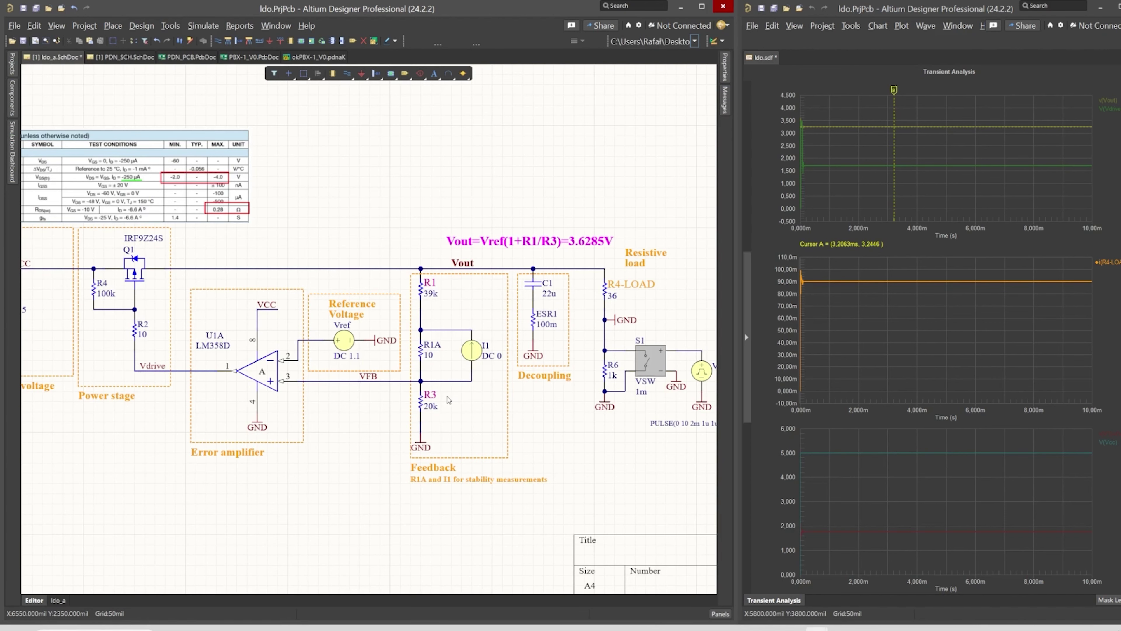
pyautogui.moveTo(586, 339); pyautogui.dragTo(654, 344, button='right')
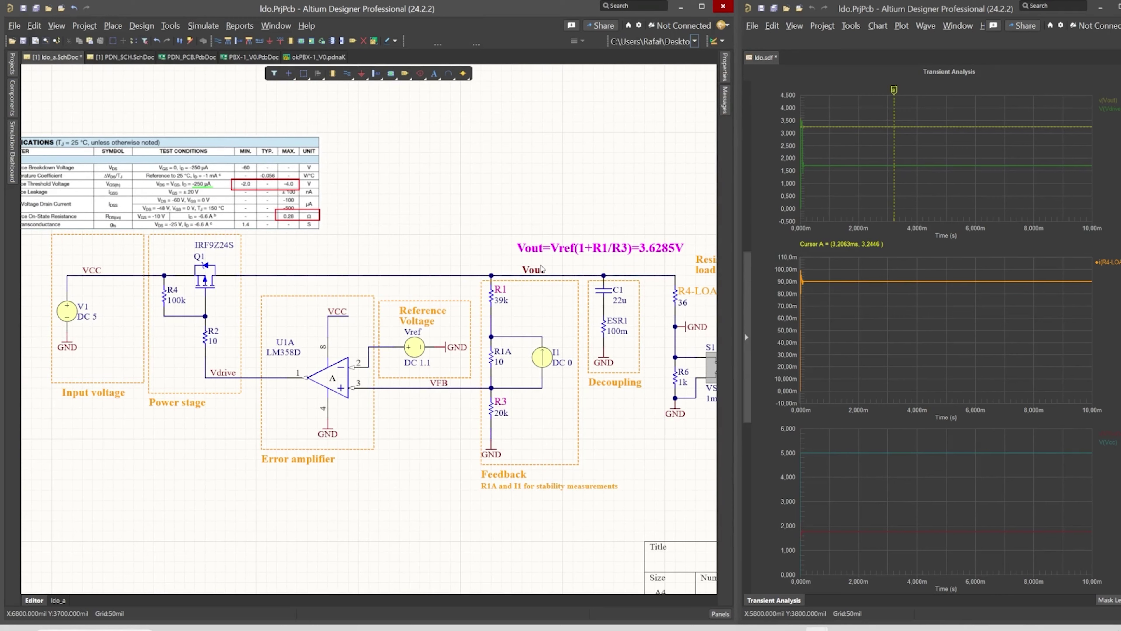
pyautogui.keyDown('ctrl'); pyautogui.scroll(1, 90, 289); pyautogui.keyUp('ctrl')
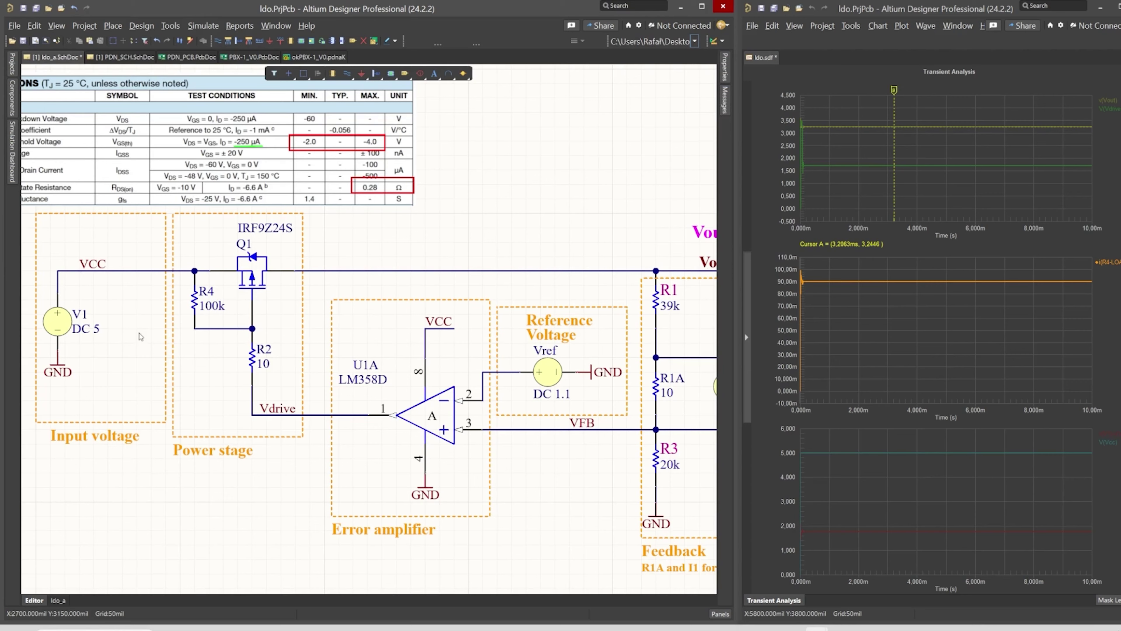
pyautogui.moveTo(516, 327); pyautogui.dragTo(444, 299, button='right')
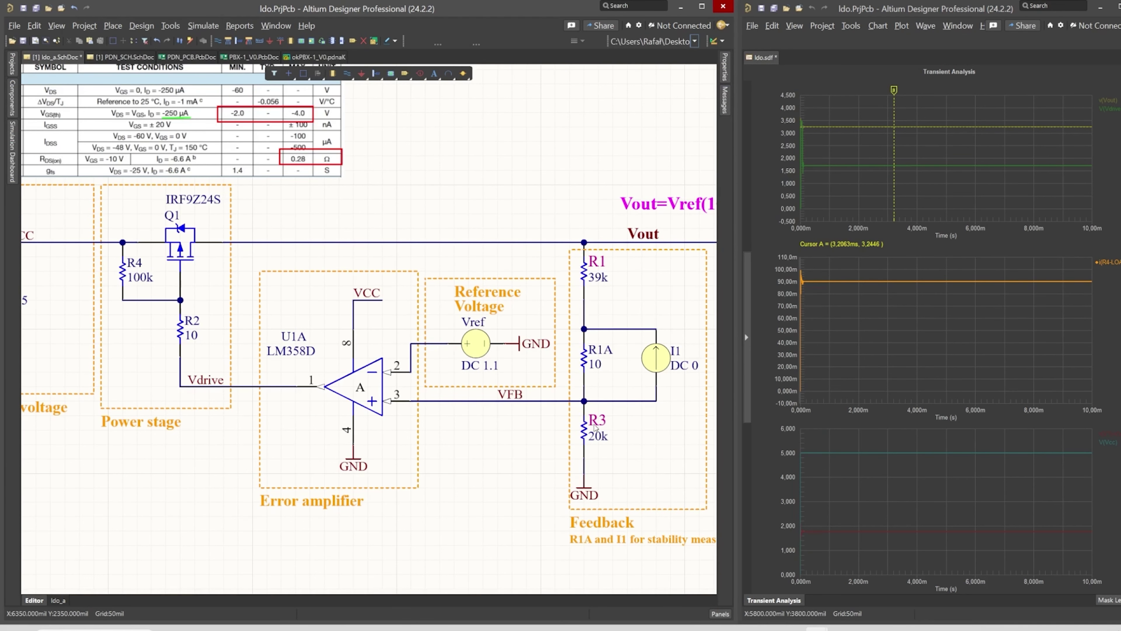
pyautogui.moveTo(595, 427); pyautogui.dragTo(347, 415, button='right')
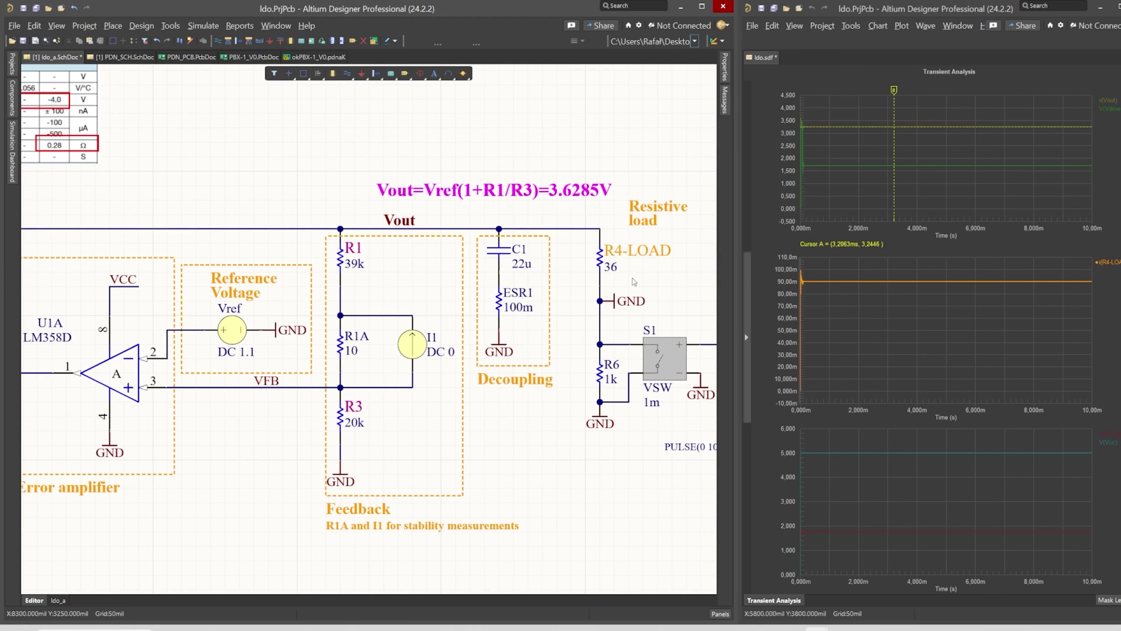
pyautogui.moveTo(175, 271); pyautogui.dragTo(538, 355, button='right')
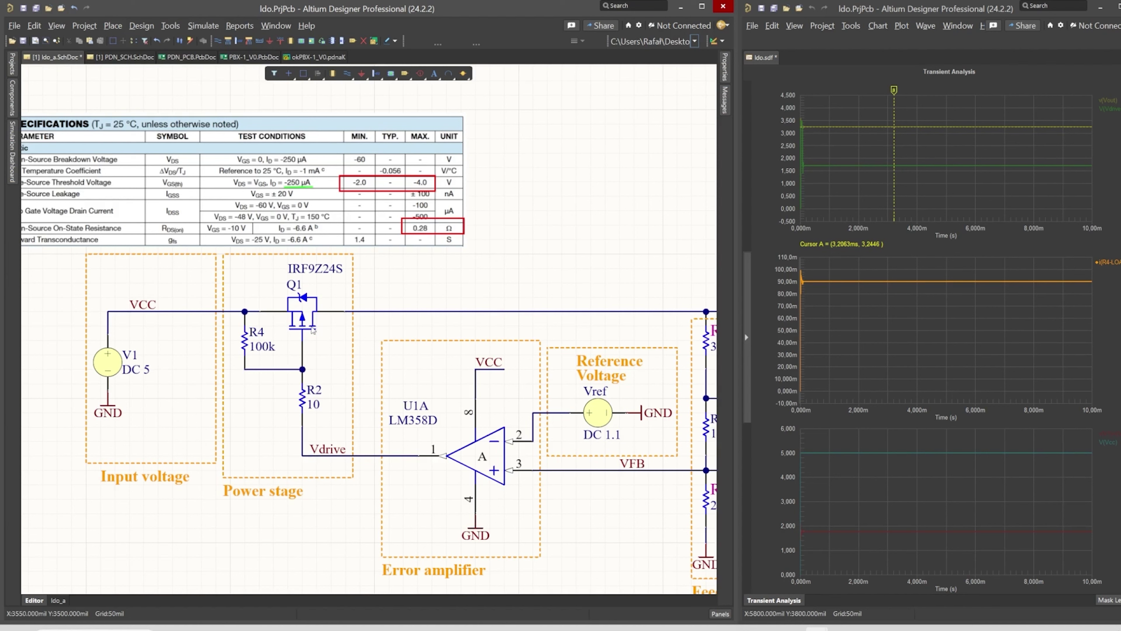
pyautogui.moveTo(304, 374); pyautogui.dragTo(370, 385, button='right')
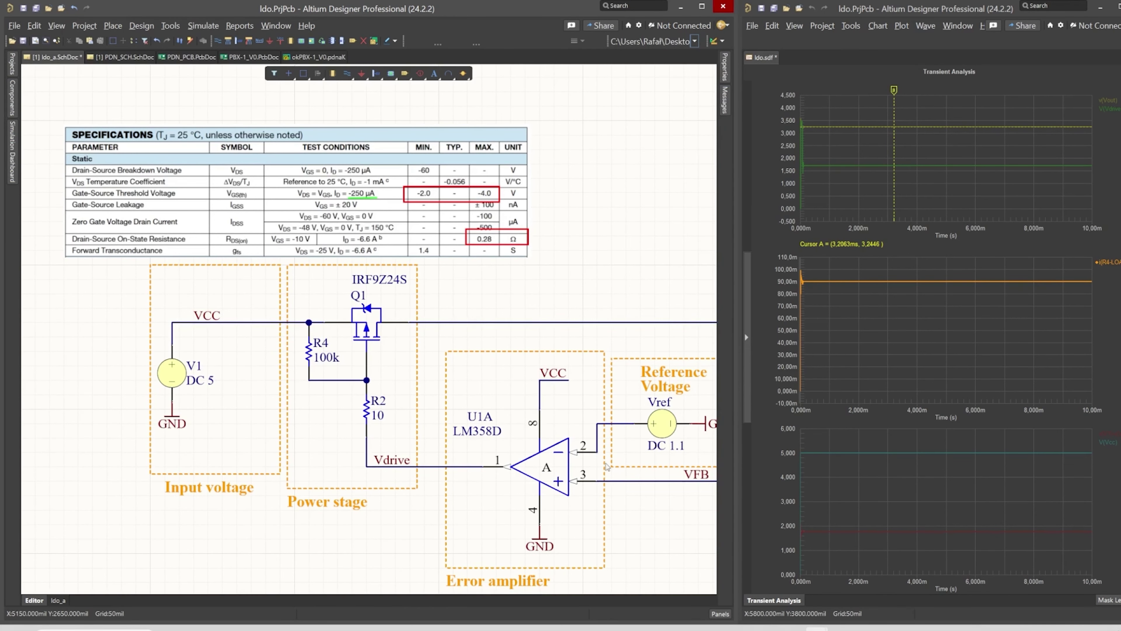
pyautogui.moveTo(624, 462); pyautogui.dragTo(485, 385, button='right')
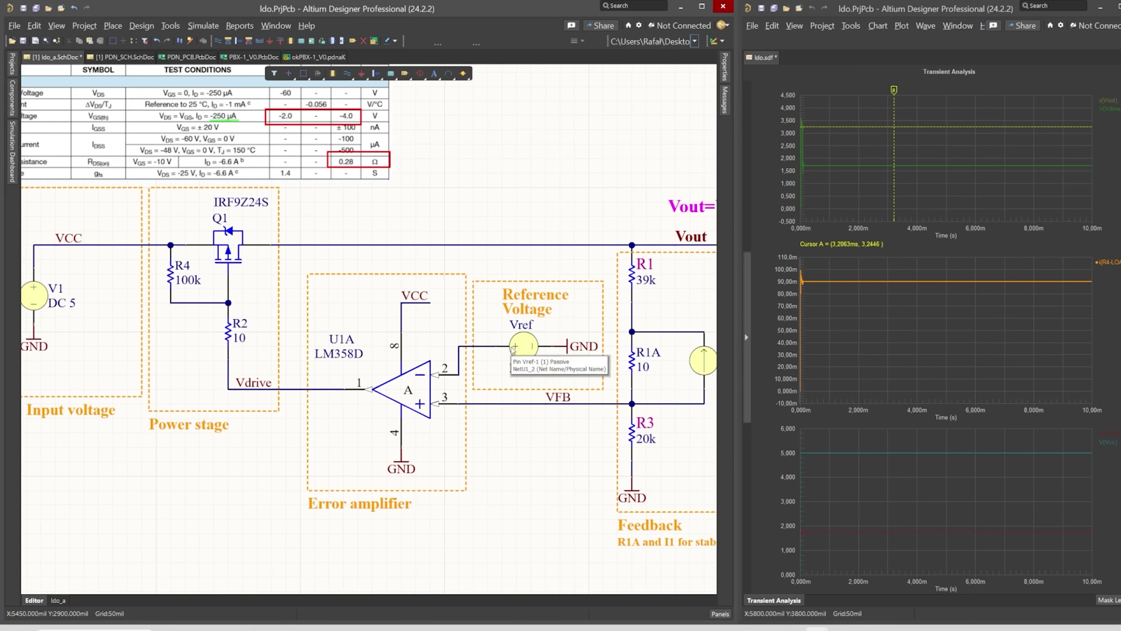
pyautogui.moveTo(560, 222); pyautogui.dragTo(464, 222, button='right')
# - Change the Vref source's DC magnitude from 1.1 to 1.23
pyautogui.doubleClick(440, 356)
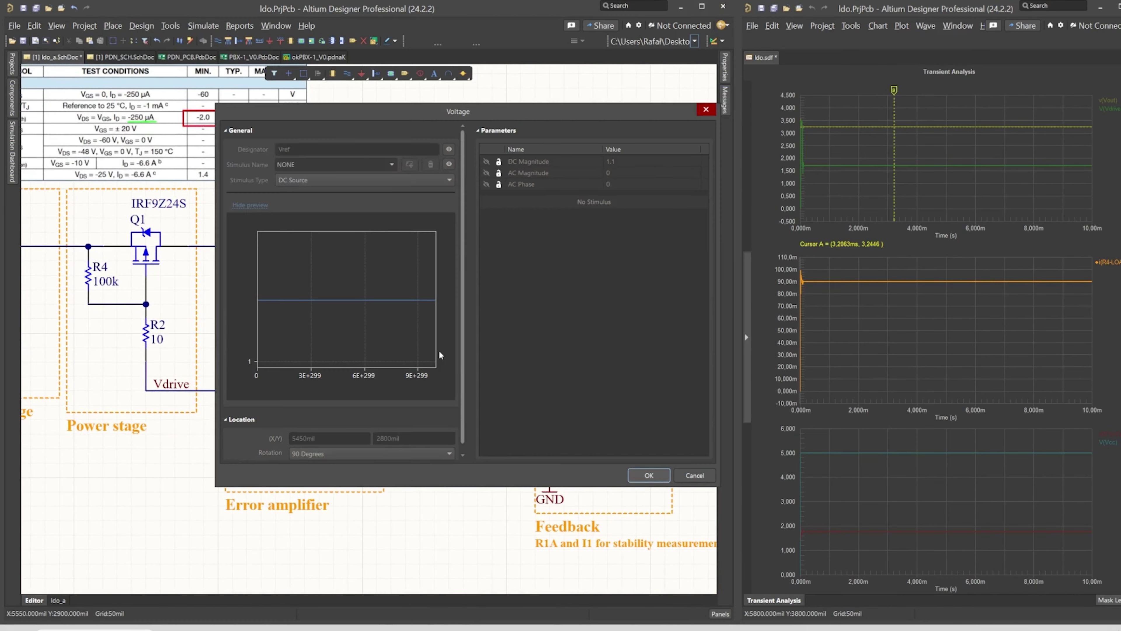
pyautogui.doubleClick(626, 161)
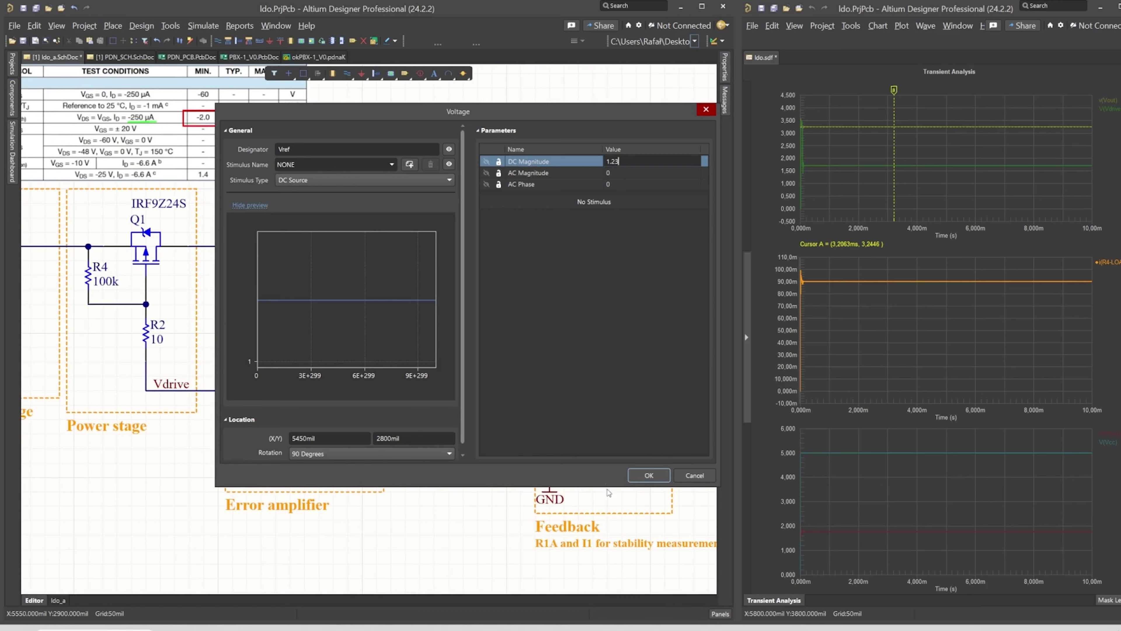
pyautogui.click(648, 475)
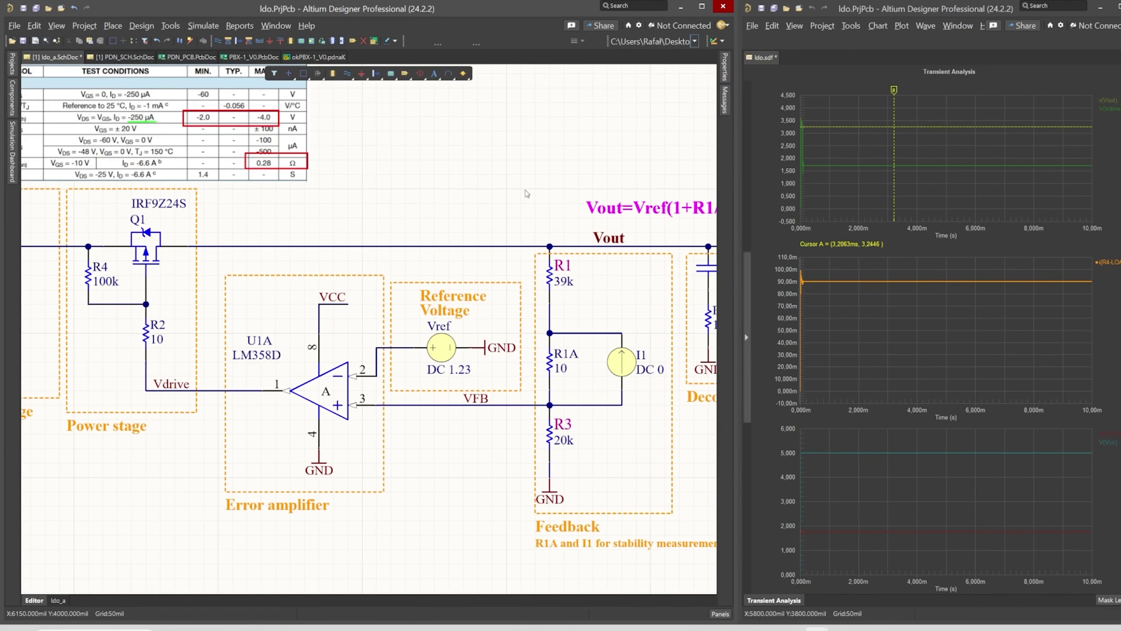
pyautogui.moveTo(513, 191); pyautogui.dragTo(337, 198, button='right')
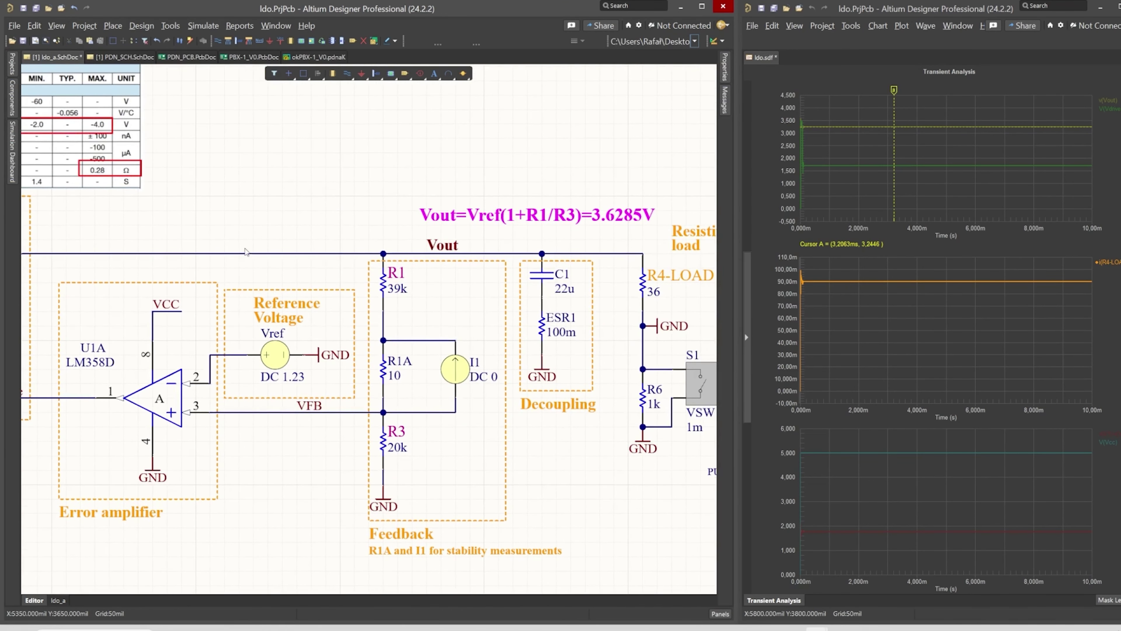
pyautogui.moveTo(499, 328); pyautogui.dragTo(380, 326, button='right')
# - Rerun the transient simulation and put Cursor A on v(Vout) at about 2.57 ms, reading 3.6282 V
pyautogui.click(12, 170)
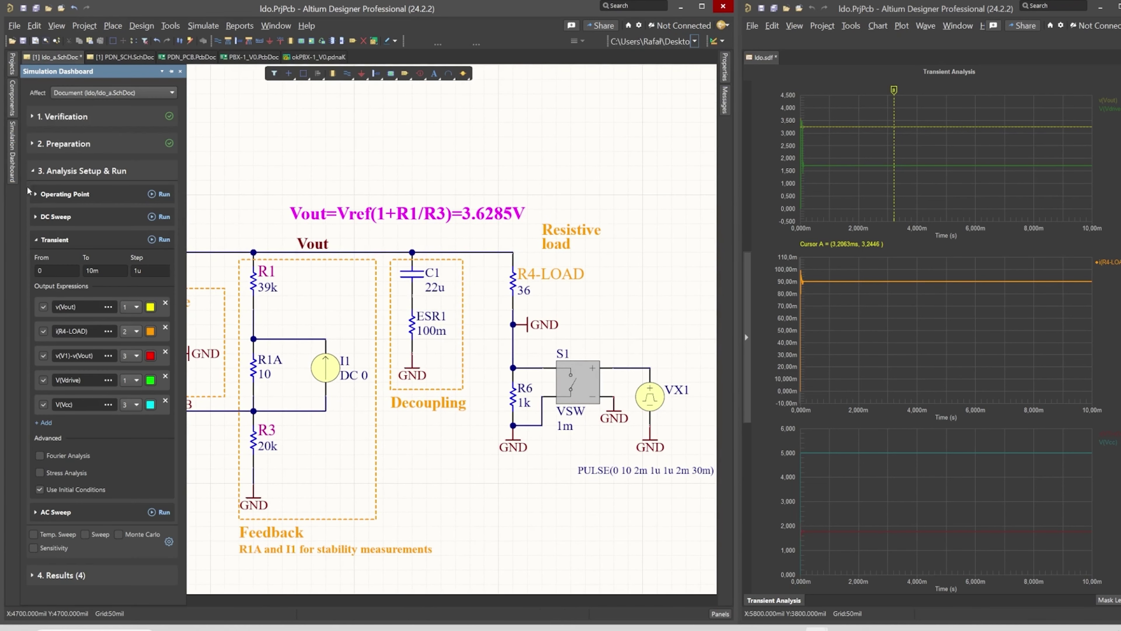
pyautogui.click(903, 127)
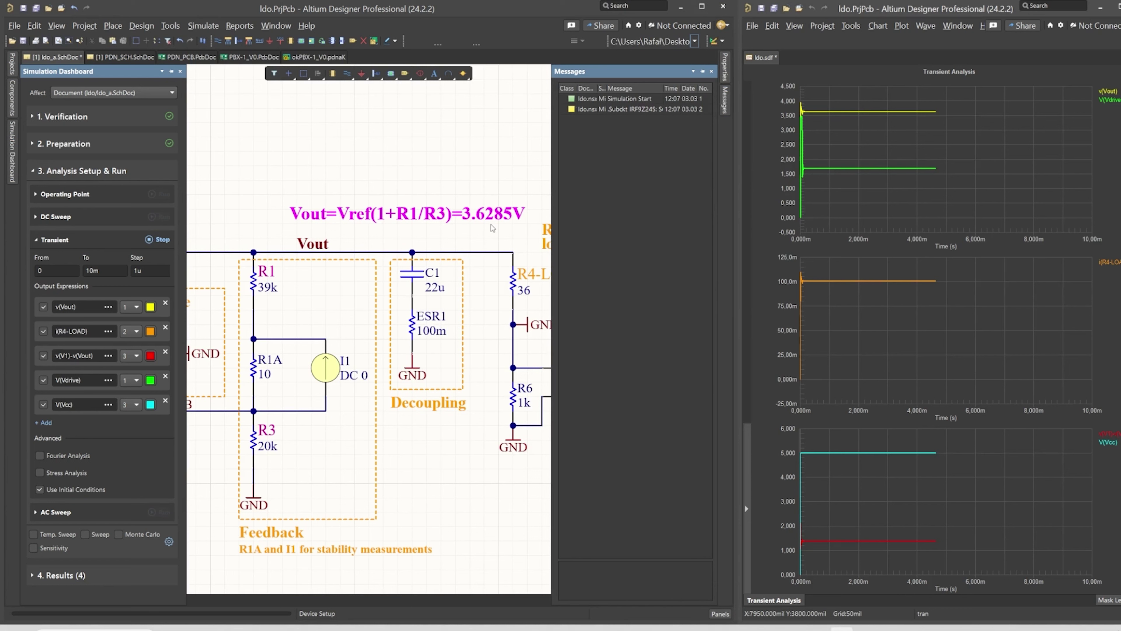
pyautogui.click(1109, 91)
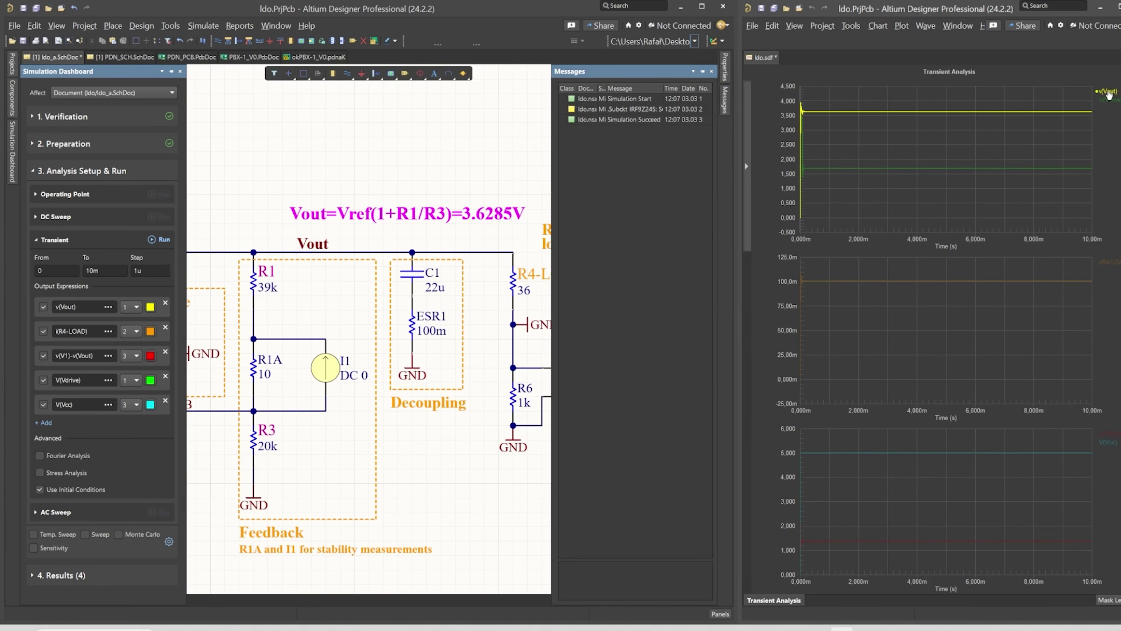
pyautogui.rightClick(1108, 95)
pyautogui.click(1059, 101)
pyautogui.moveTo(802, 111); pyautogui.dragTo(875, 110)
# - Pan the schematic to the error amplifier and VX1 pulse source, then select the load current trace
pyautogui.click(271, 150)
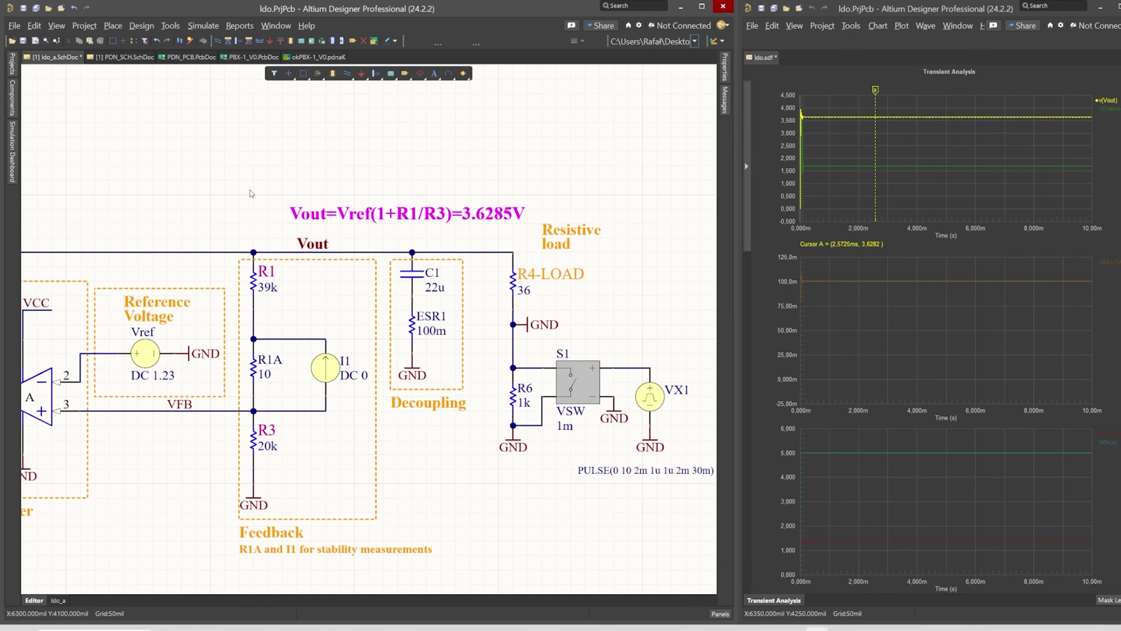
pyautogui.moveTo(63, 414); pyautogui.dragTo(174, 377, button='right')
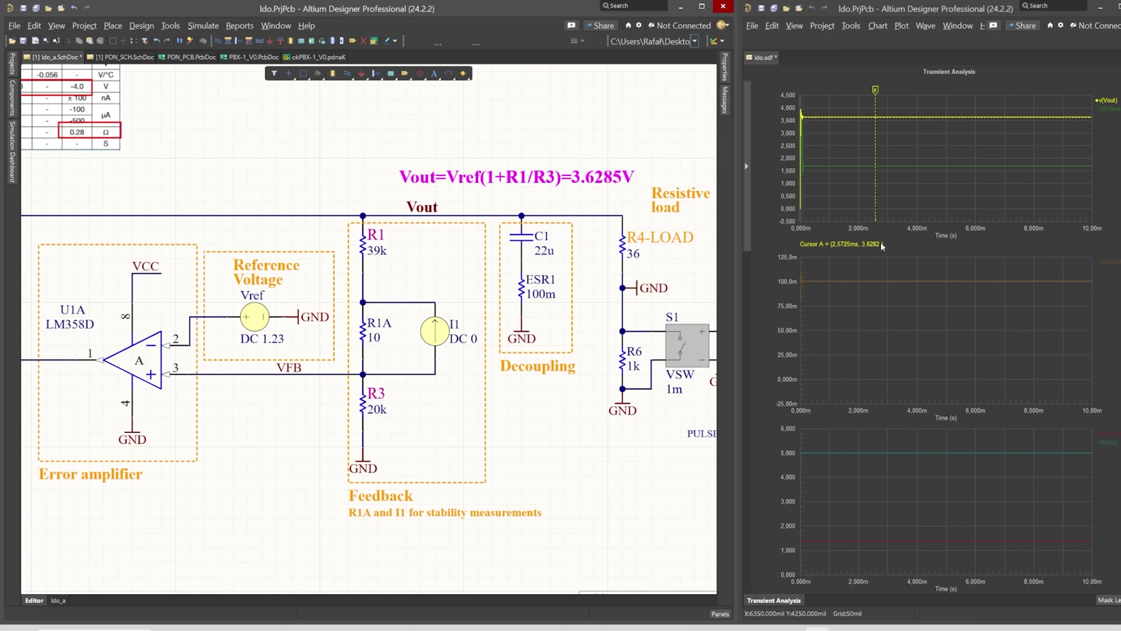
pyautogui.moveTo(632, 178); pyautogui.dragTo(513, 190, button='right')
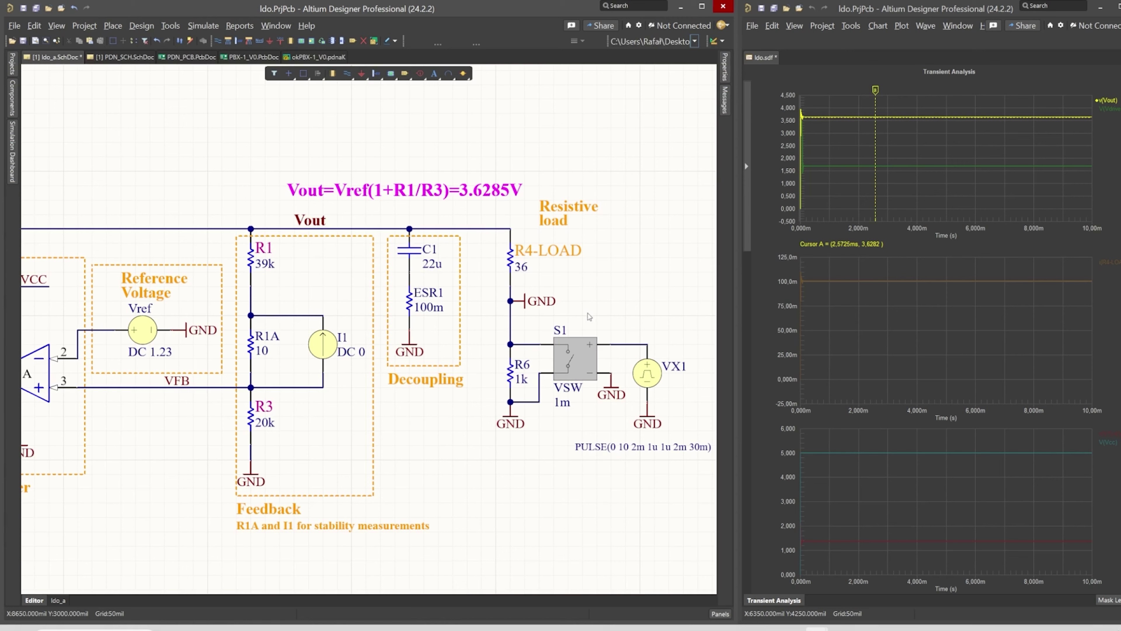
pyautogui.click(1112, 264)
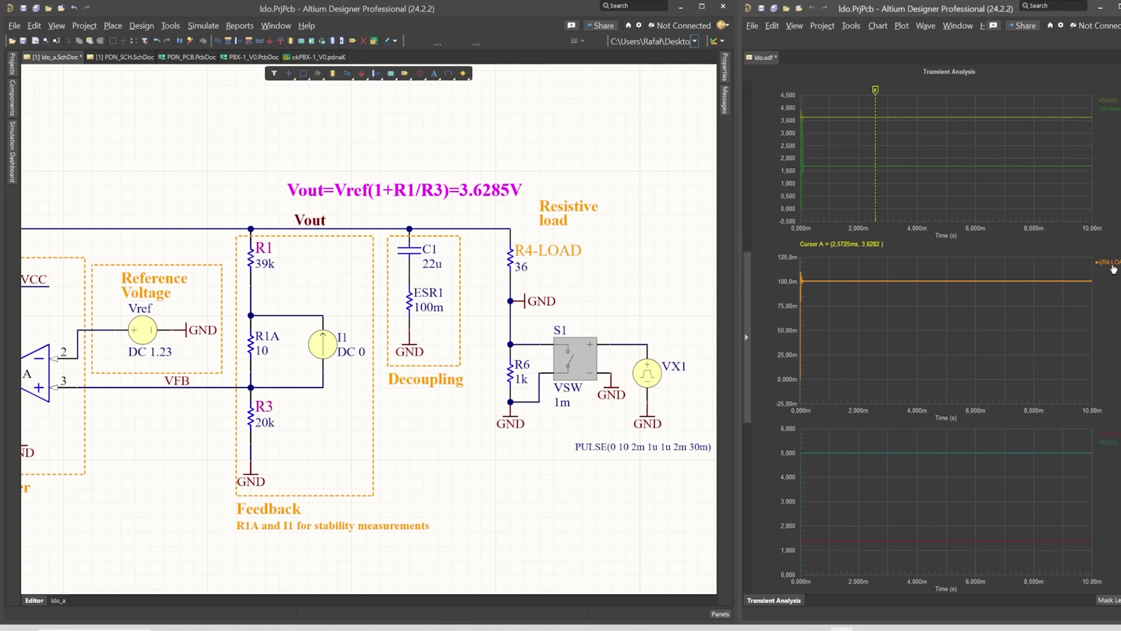
# - Change input source V1's DC magnitude from 5 to 4
pyautogui.moveTo(238, 219); pyautogui.dragTo(462, 226, button='right')
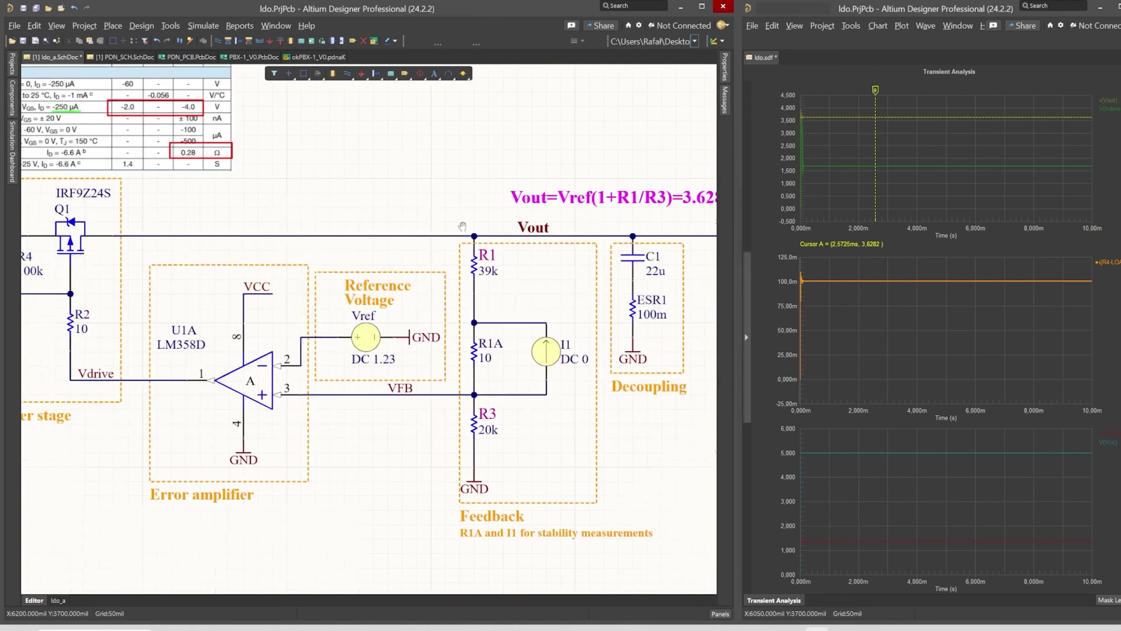
pyautogui.moveTo(168, 190); pyautogui.dragTo(401, 211, button='right')
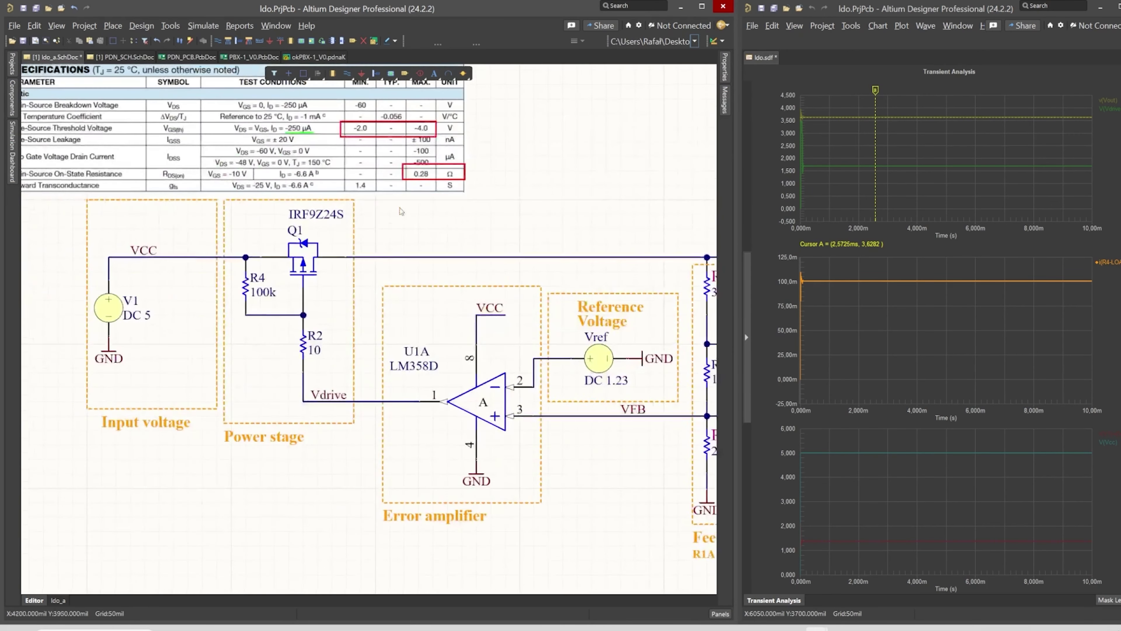
pyautogui.doubleClick(104, 312)
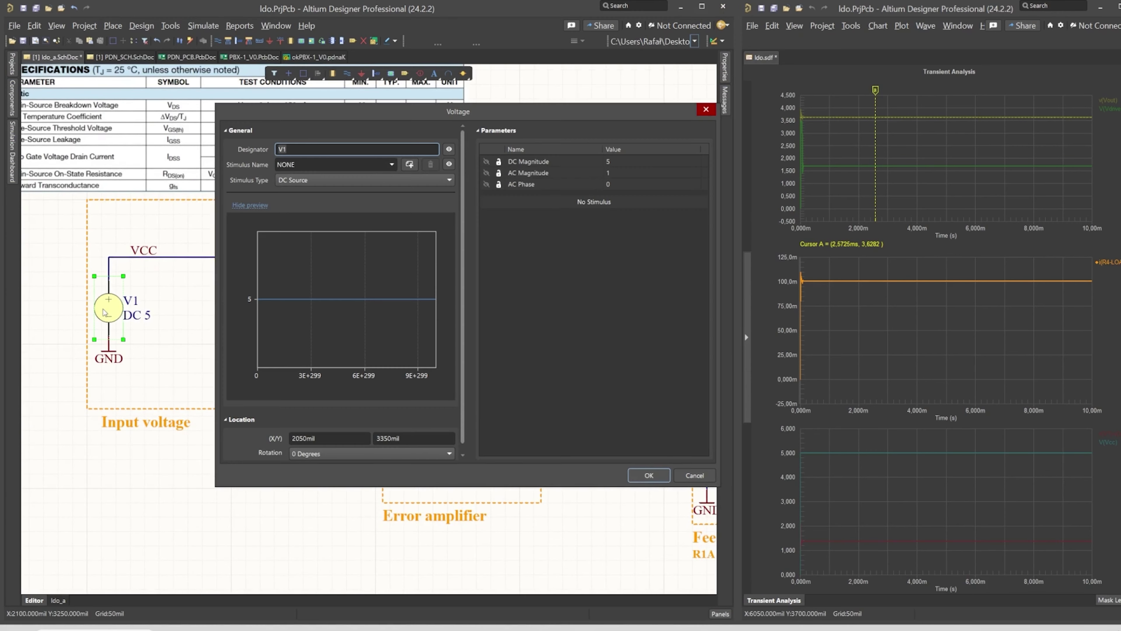
pyautogui.click(621, 161)
pyautogui.write('4')
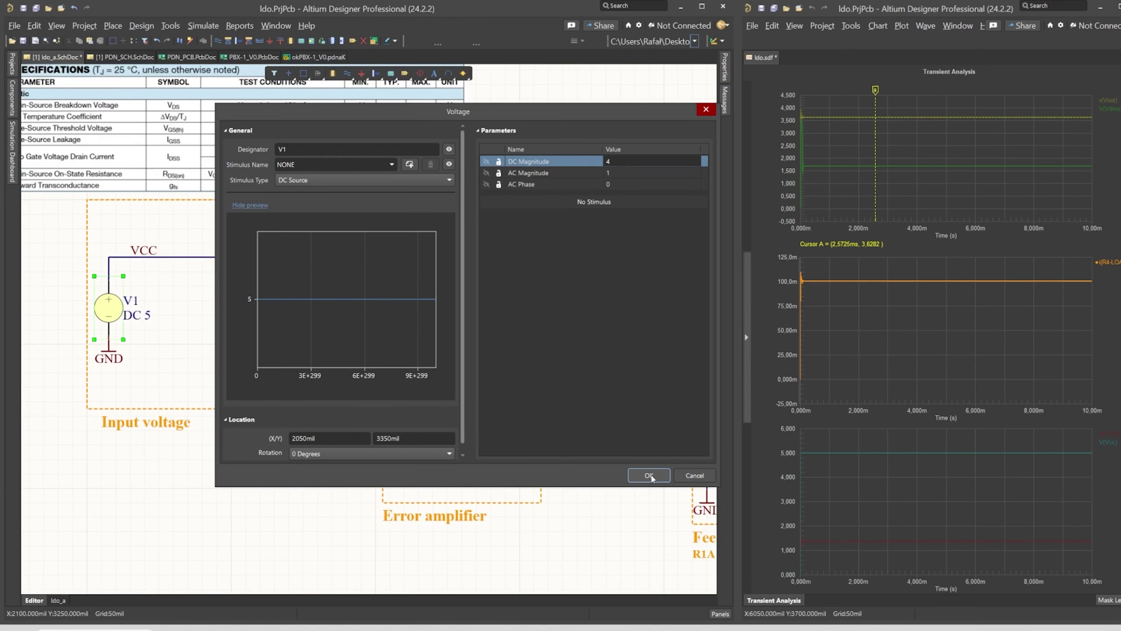
pyautogui.click(649, 475)
# - Rerun the transient simulation with the 4 V input, confirming V(Vcc) at 4 V
pyautogui.click(17, 158)
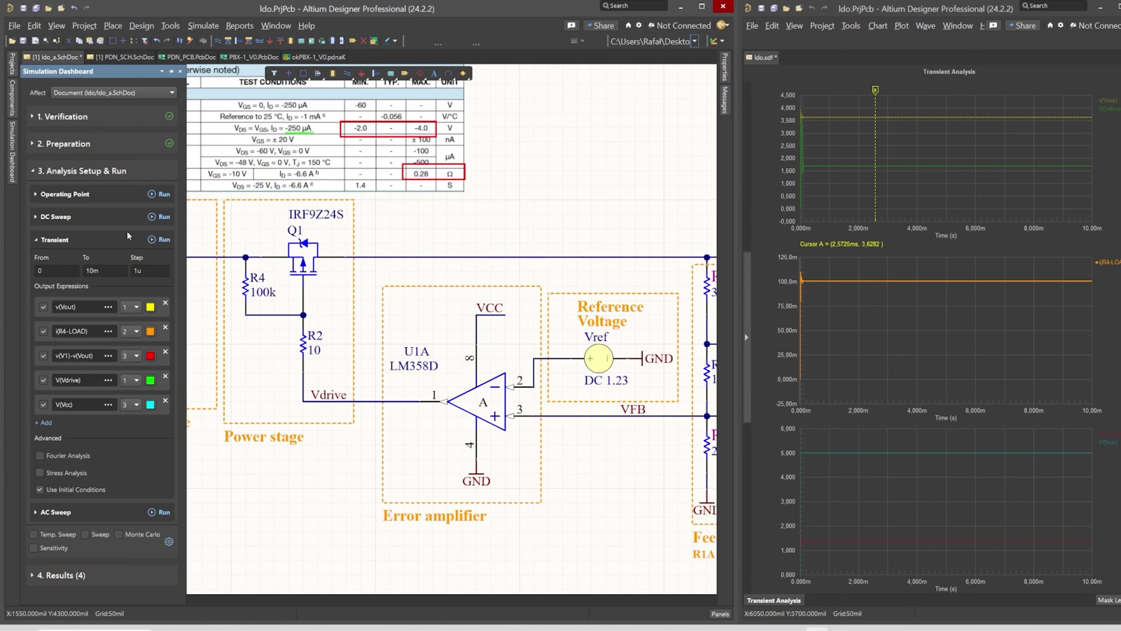
pyautogui.click(159, 240)
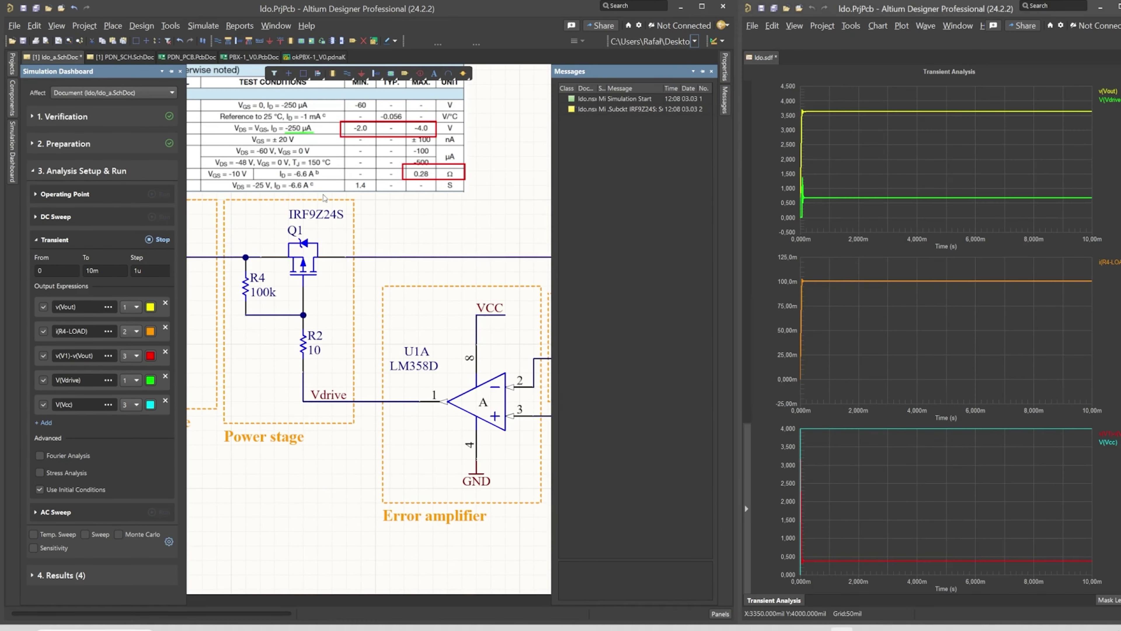
pyautogui.click(476, 238)
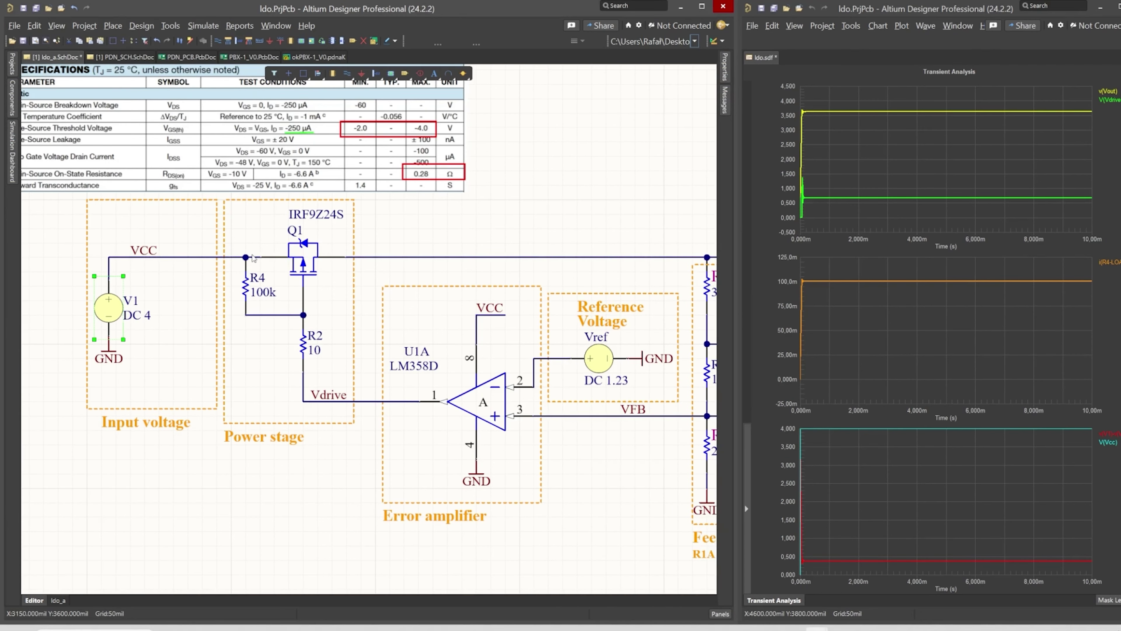
# - Place a cursor on the bottom input-minus-output trace at about 2.6 ms
pyautogui.keyDown('ctrl'); pyautogui.scroll(-2, 132, 260); pyautogui.keyUp('ctrl')
pyautogui.keyDown('ctrl'); pyautogui.scroll(1, 125, 252); pyautogui.keyUp('ctrl')
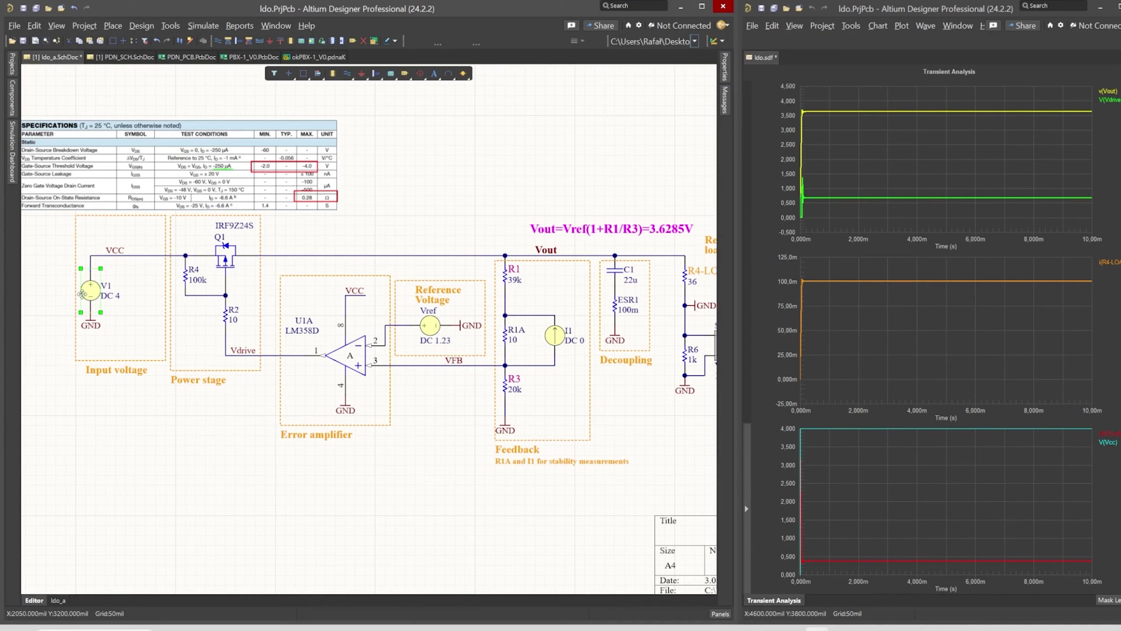
pyautogui.keyDown('ctrl'); pyautogui.scroll(3, 72, 290); pyautogui.keyUp('ctrl')
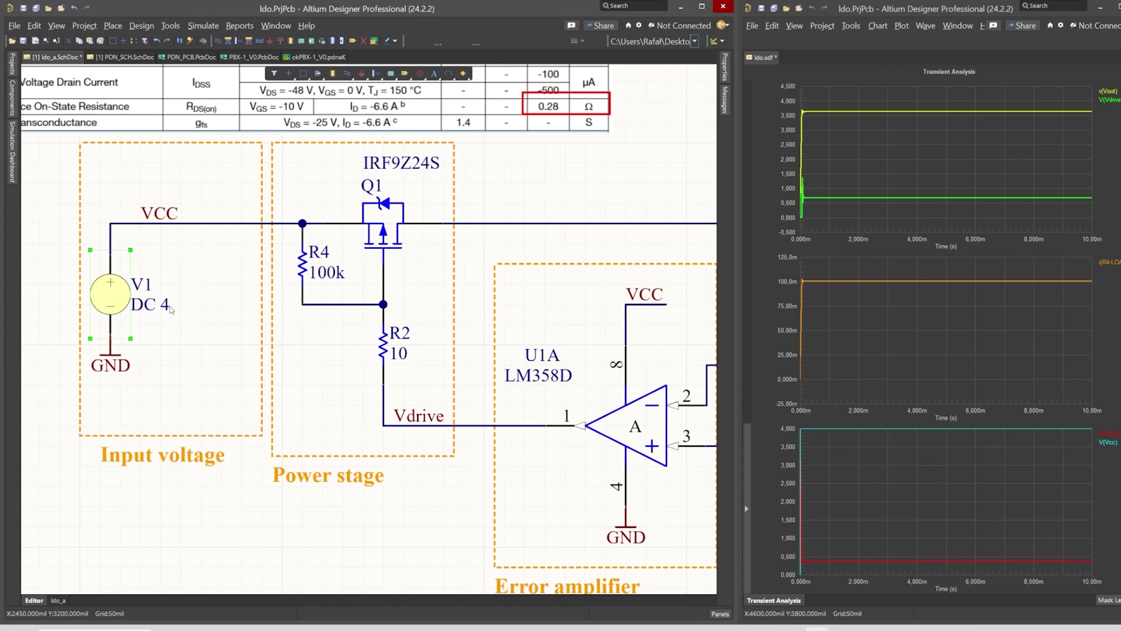
pyautogui.click(1116, 436)
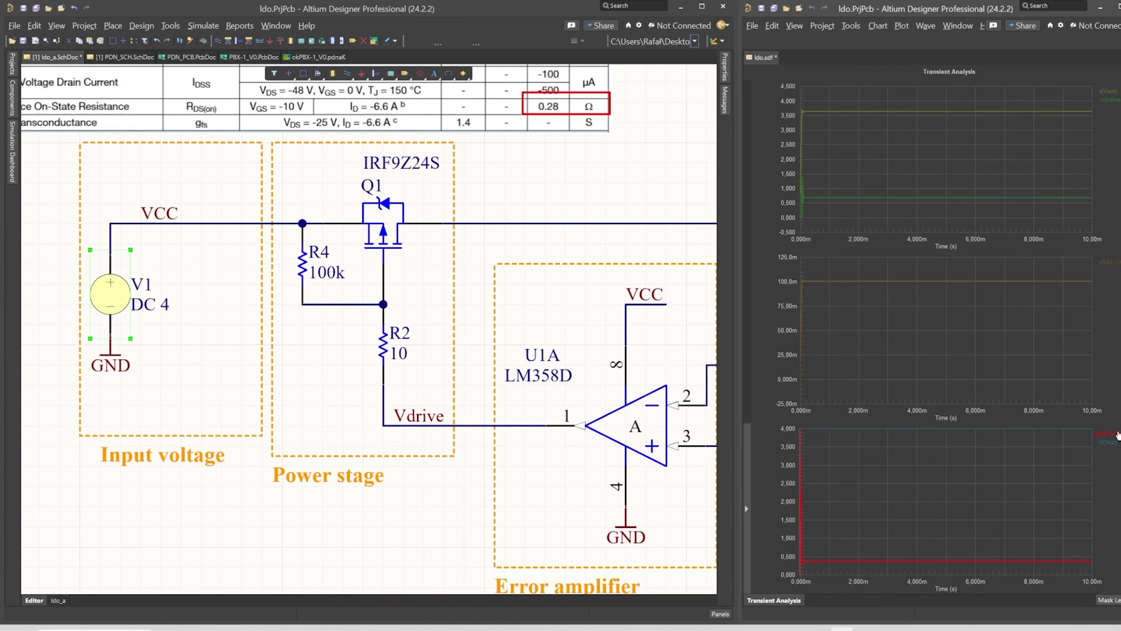
pyautogui.rightClick(1116, 435)
pyautogui.click(978, 510)
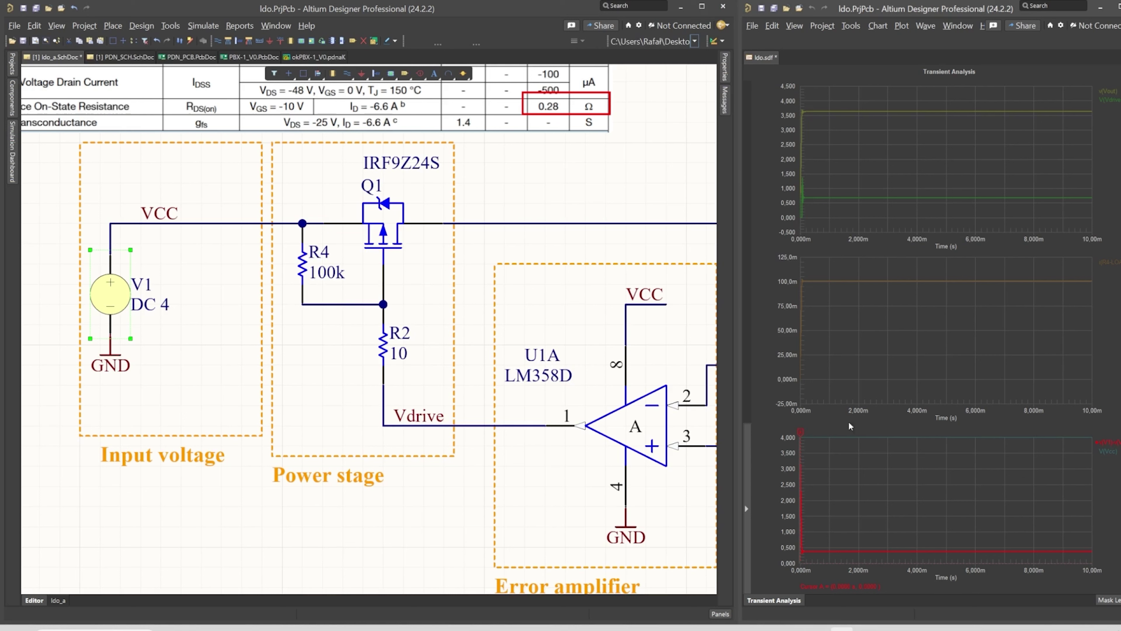
pyautogui.moveTo(799, 433); pyautogui.dragTo(875, 443)
# - Put the measurement cursor on the Vout wave, reading about 3.628 V
pyautogui.keyDown('shift'); pyautogui.hscroll(5, 677, 212); pyautogui.keyUp('shift')
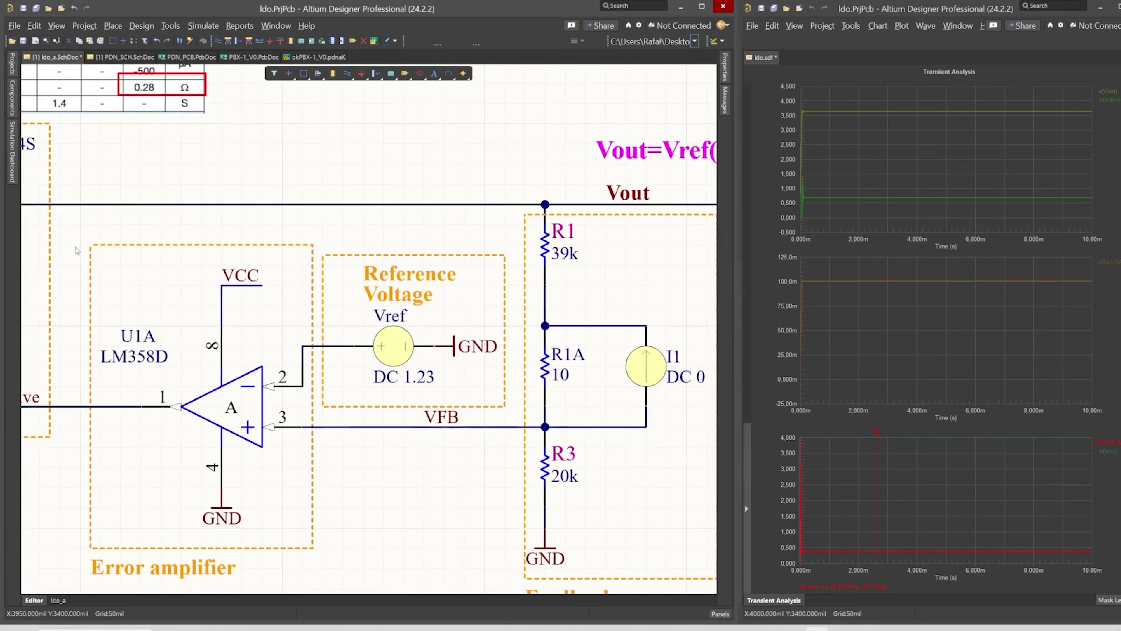
pyautogui.keyDown('ctrl'); pyautogui.scroll(-4, 677, 212); pyautogui.keyUp('ctrl')
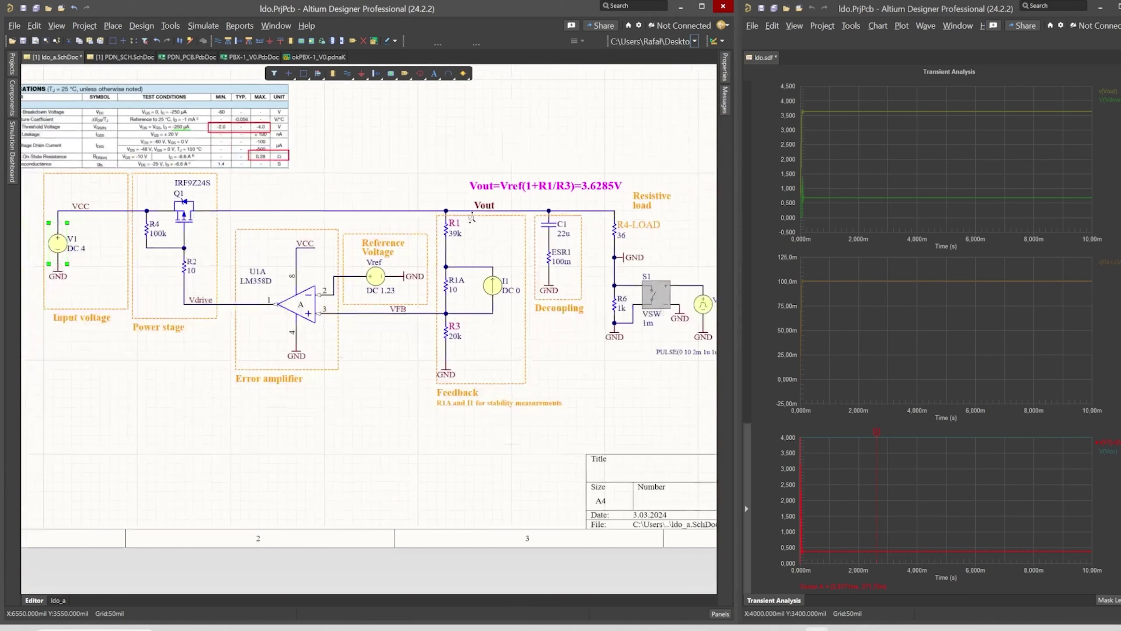
pyautogui.keyDown('ctrl'); pyautogui.scroll(1, 624, 219); pyautogui.keyUp('ctrl')
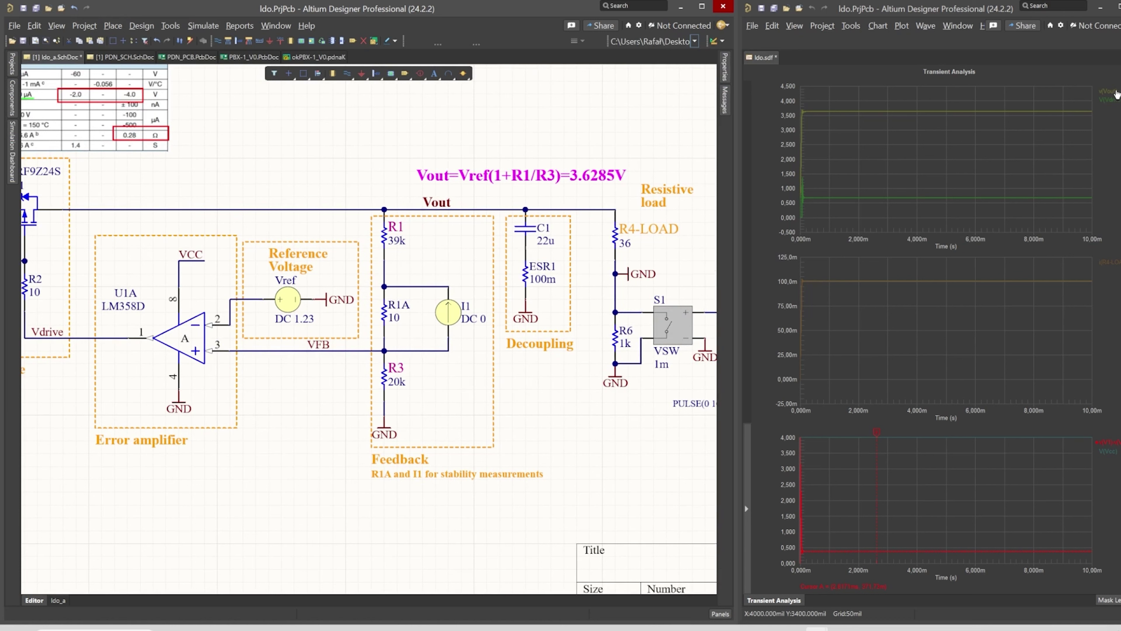
pyautogui.click(1117, 94)
pyautogui.rightClick(1110, 102)
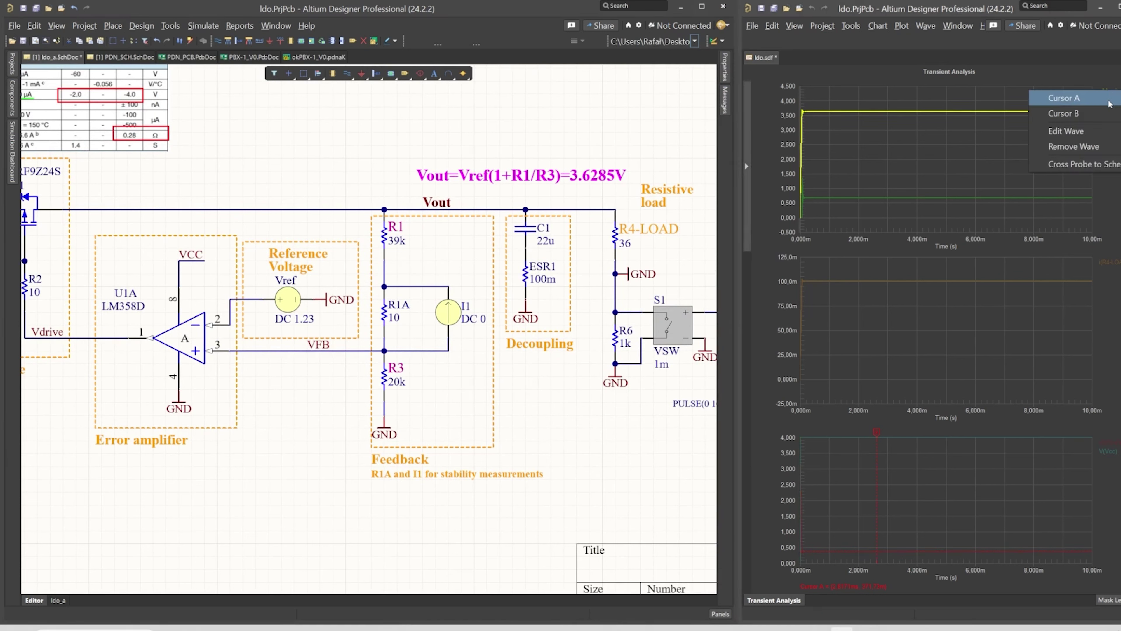
pyautogui.click(1064, 98)
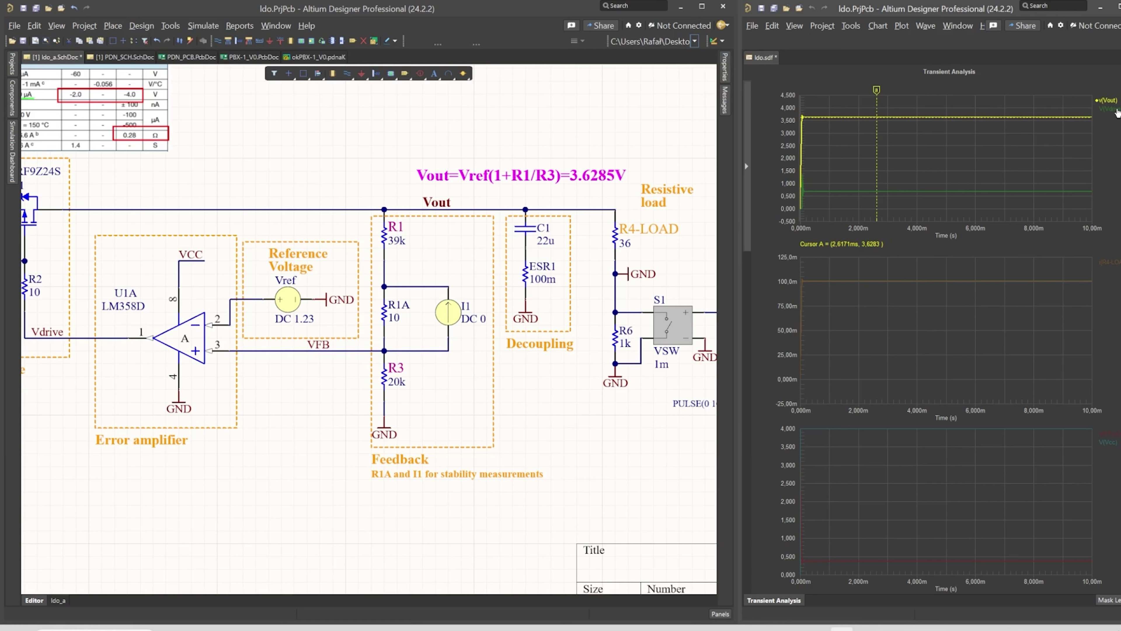
# - Attach the cursor to V(Vdrive) and move it to about 1.59 ms, reading roughly 683 mV
pyautogui.click(1117, 110)
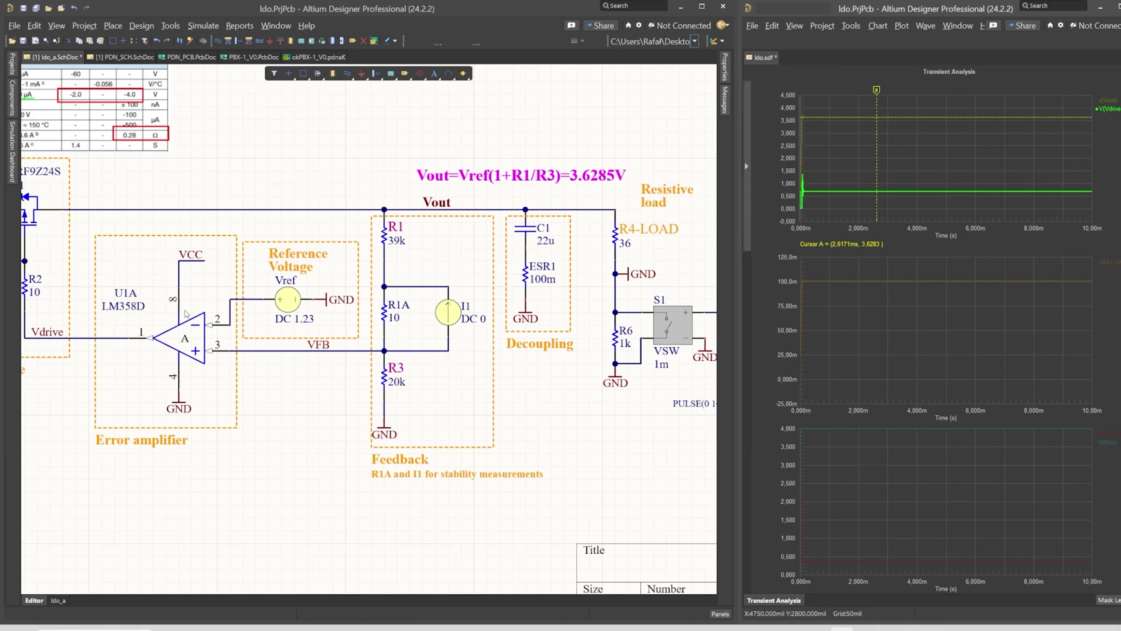
pyautogui.moveTo(188, 314); pyautogui.dragTo(312, 316, button='right')
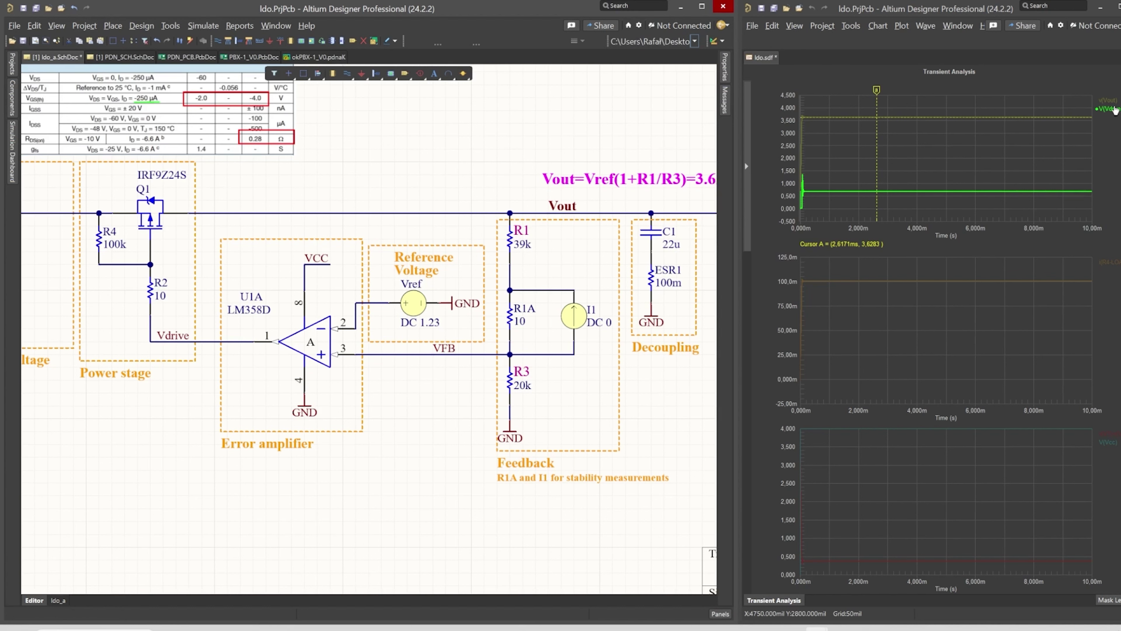
pyautogui.rightClick(1109, 109)
pyautogui.click(1059, 116)
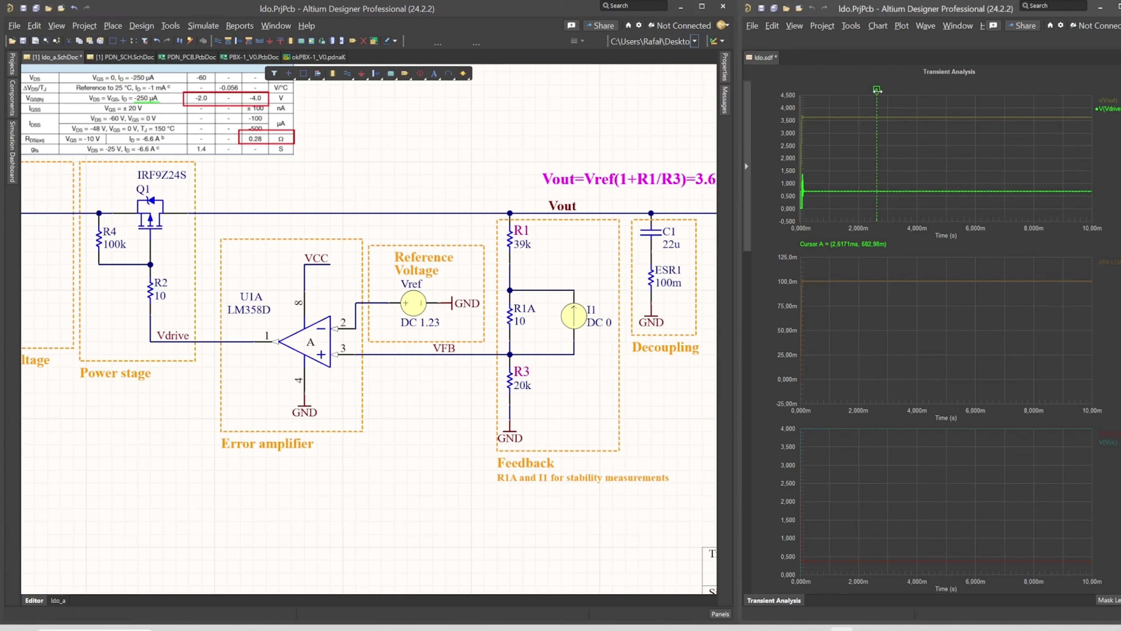
pyautogui.moveTo(877, 90)
pyautogui.mouseDown()
pyautogui.moveTo(888, 99)
pyautogui.moveTo(875, 104)
pyautogui.mouseUp()
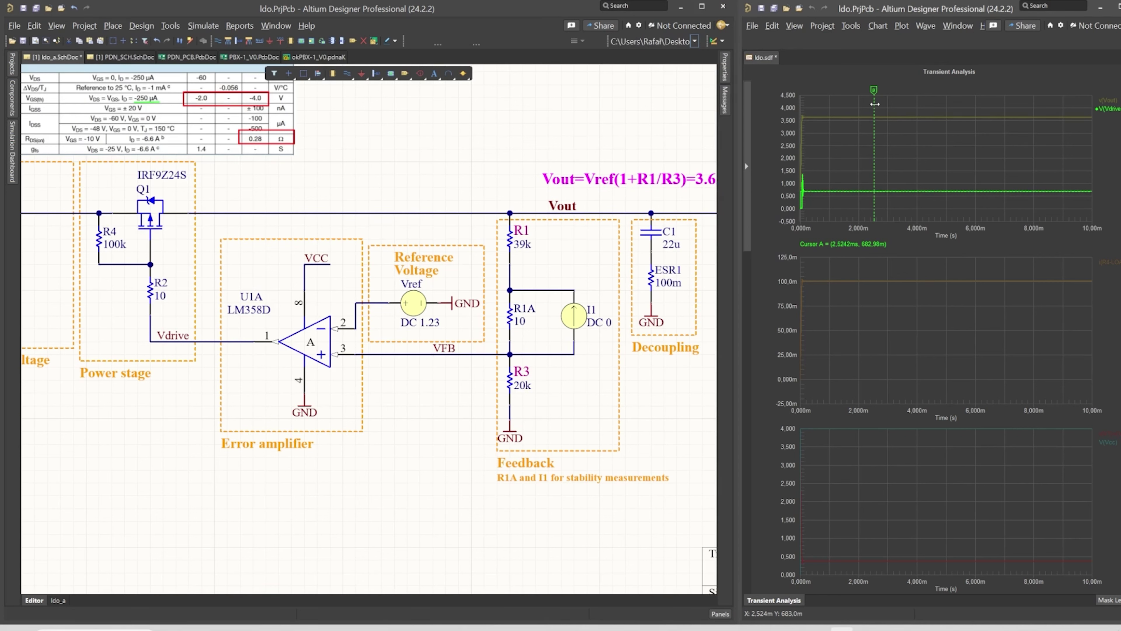
pyautogui.moveTo(874, 104); pyautogui.dragTo(846, 104)
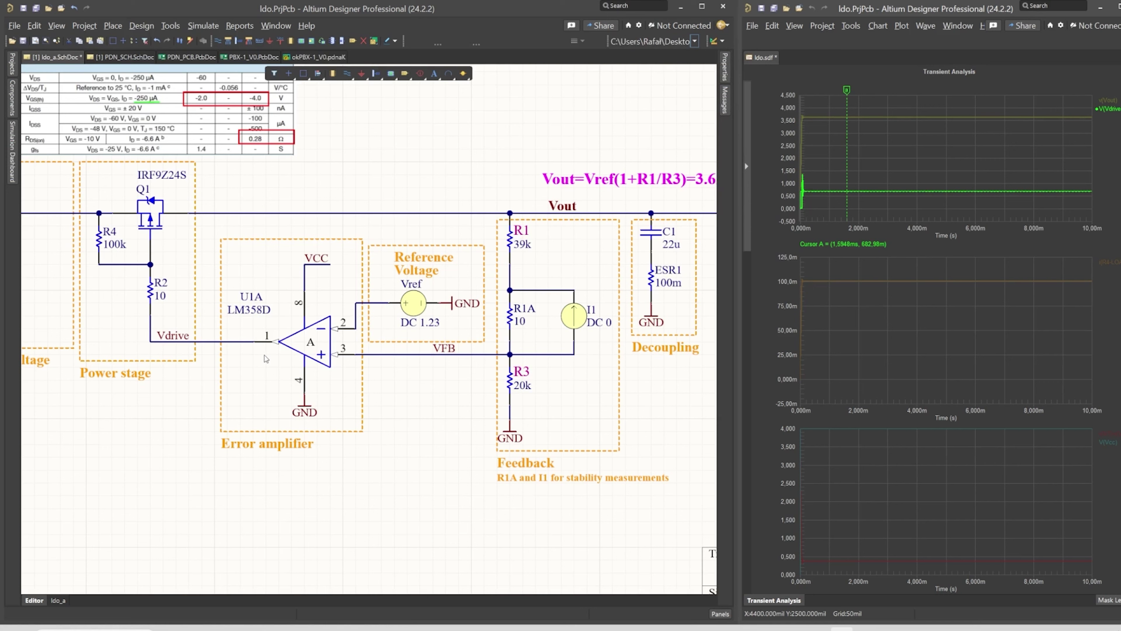
# - Pan the schematic to bring the input voltage block with V1 into view
pyautogui.moveTo(497, 242)
pyautogui.mouseDown(button='right')
pyautogui.moveTo(431, 251)
pyautogui.moveTo(500, 248)
pyautogui.mouseUp(button='right')
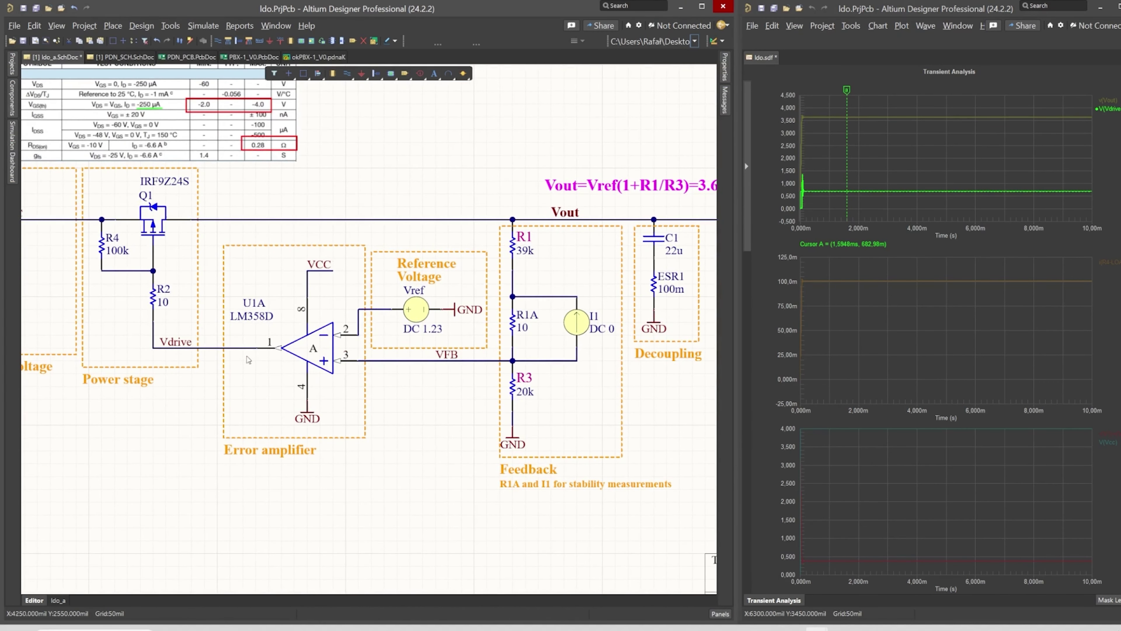
pyautogui.moveTo(245, 360); pyautogui.dragTo(319, 368, button='right')
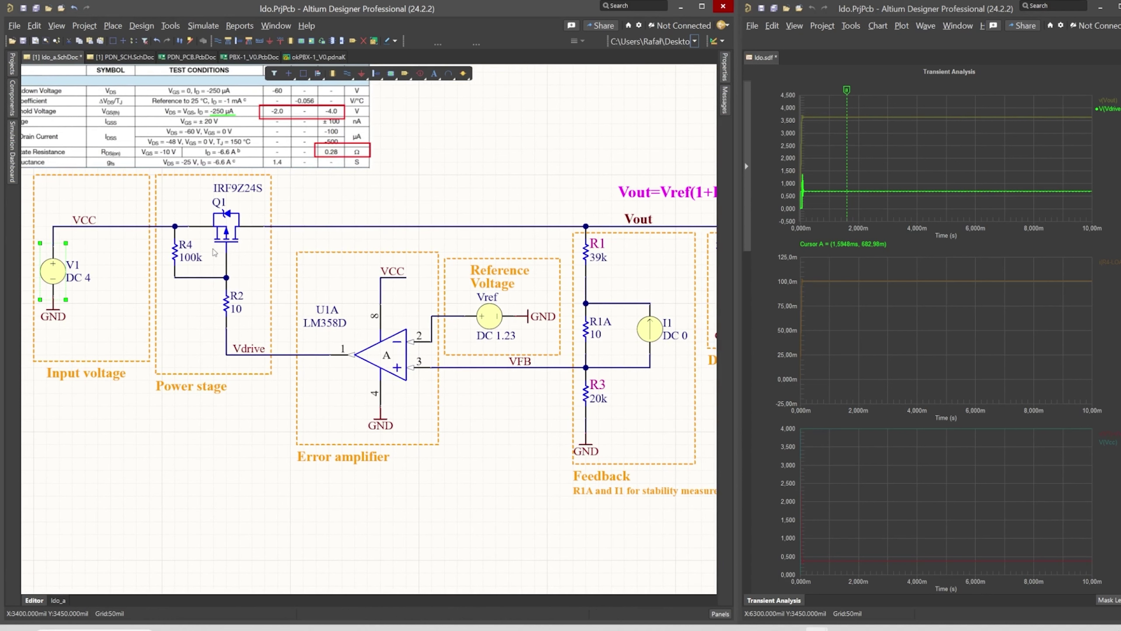
pyautogui.click(407, 199)
pyautogui.moveTo(346, 339); pyautogui.dragTo(319, 339, button='right')
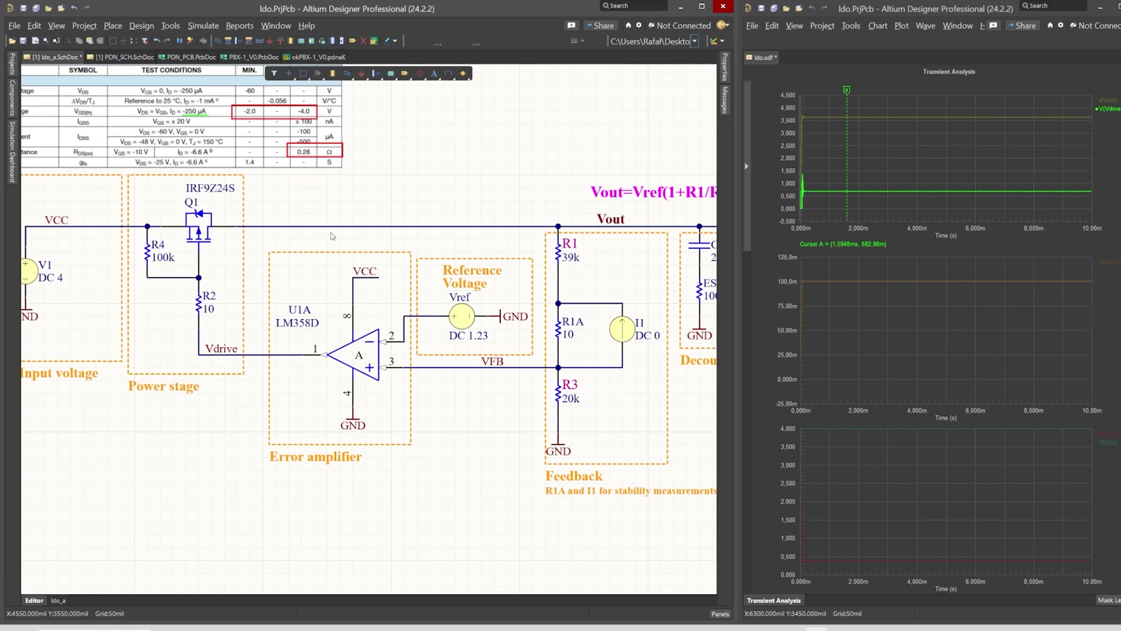
# - Move the measurement cursor onto the bottom chart's wave near 1.6 ms
pyautogui.click(1112, 103)
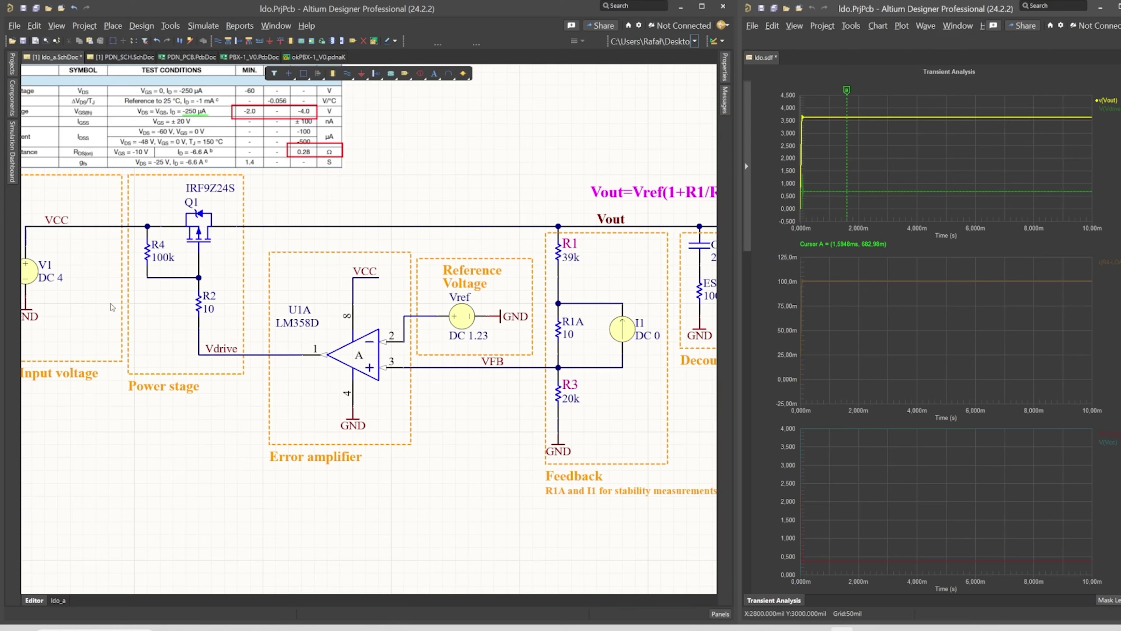
pyautogui.click(1119, 444)
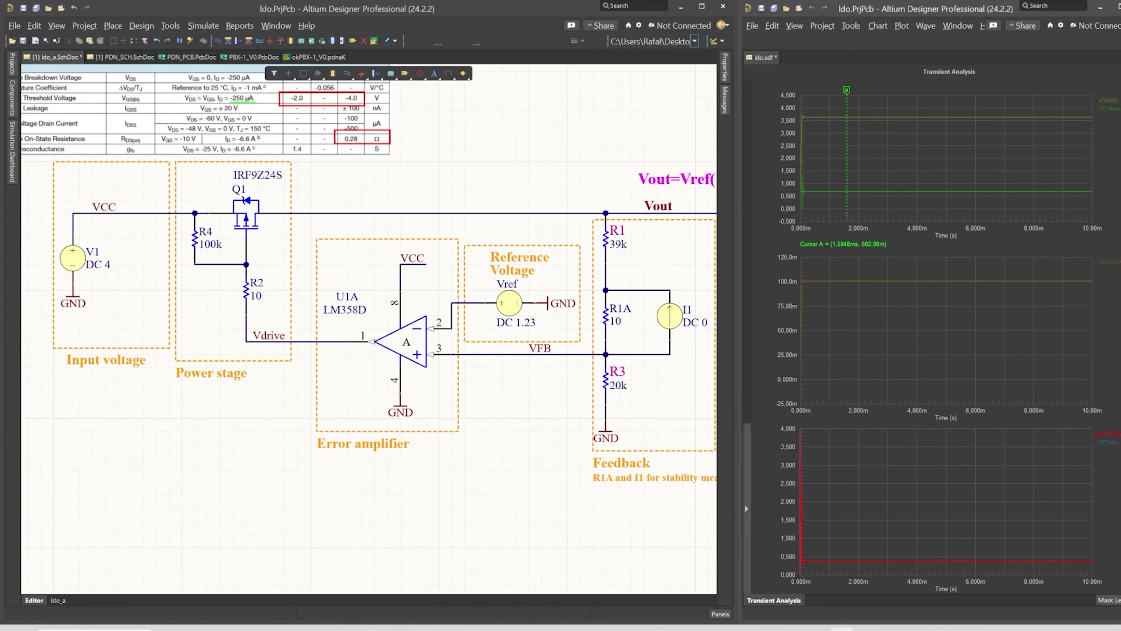
pyautogui.rightClick(1118, 443)
pyautogui.click(1042, 431)
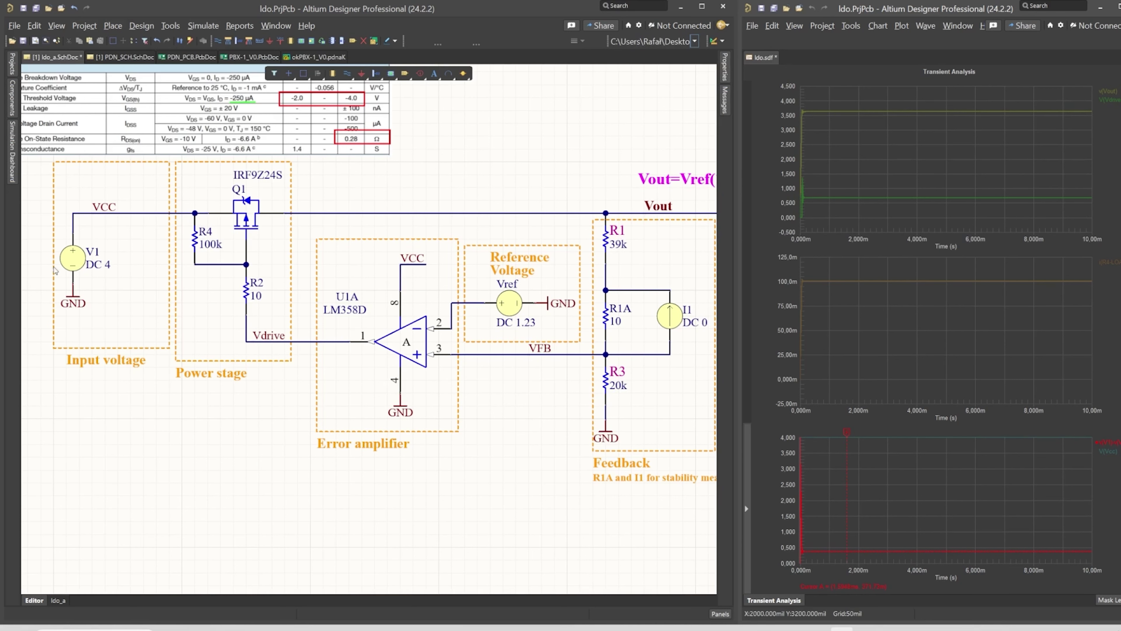
# - Set input source V1 to DC 3.6
pyautogui.click(70, 251)
pyautogui.doubleClick(70, 251)
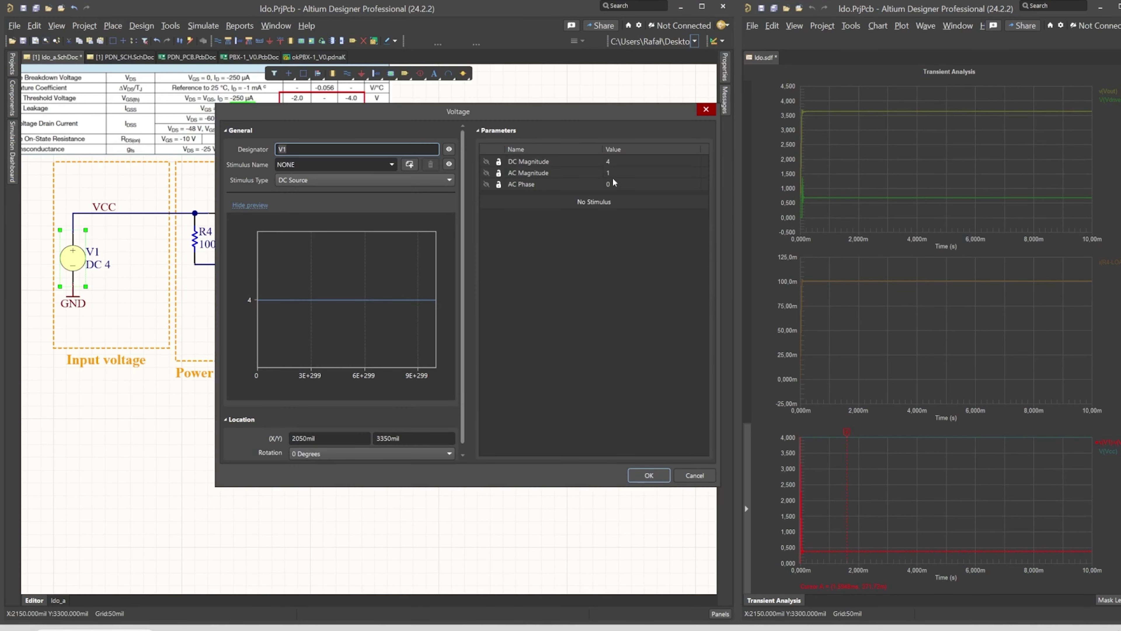
pyautogui.click(624, 161)
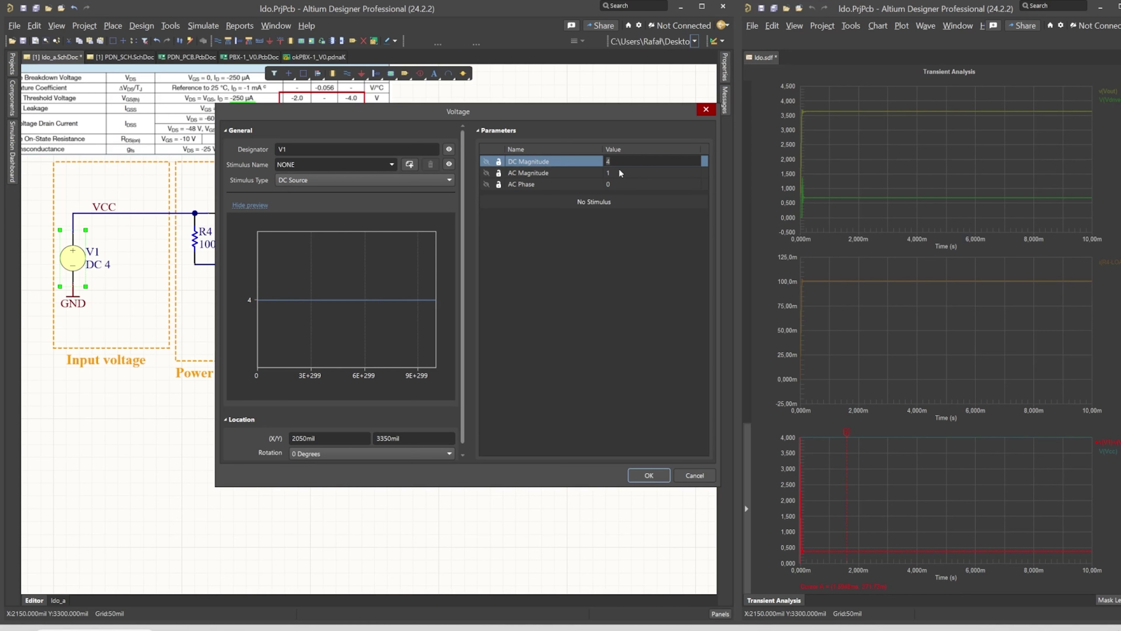
pyautogui.write('3.6')
pyautogui.click(649, 474)
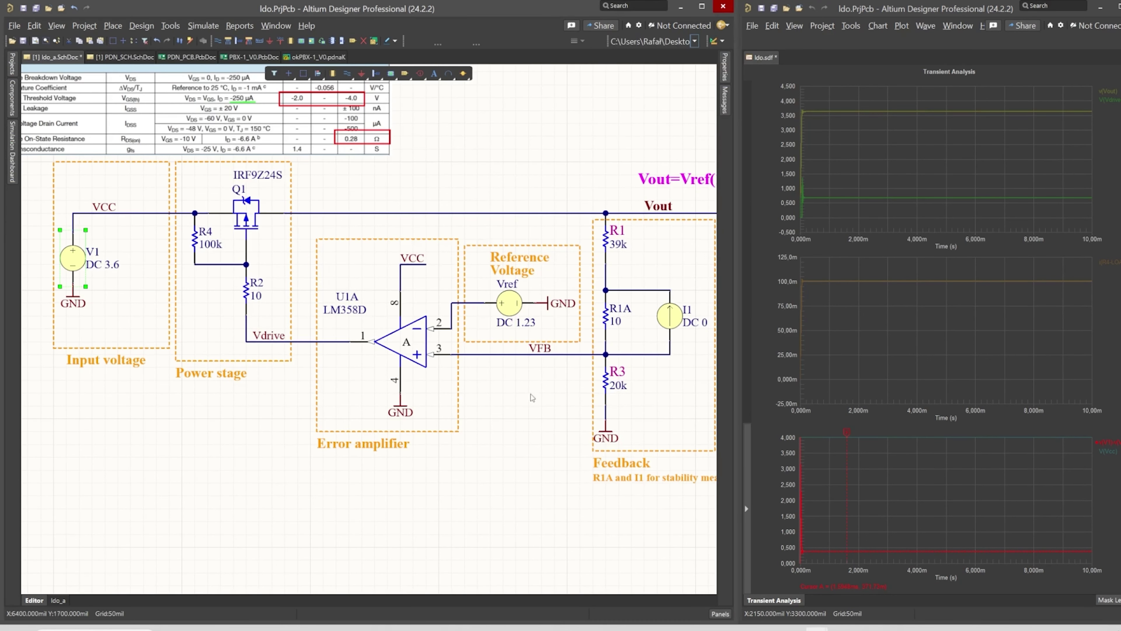
pyautogui.moveTo(137, 297); pyautogui.dragTo(106, 289, button='right')
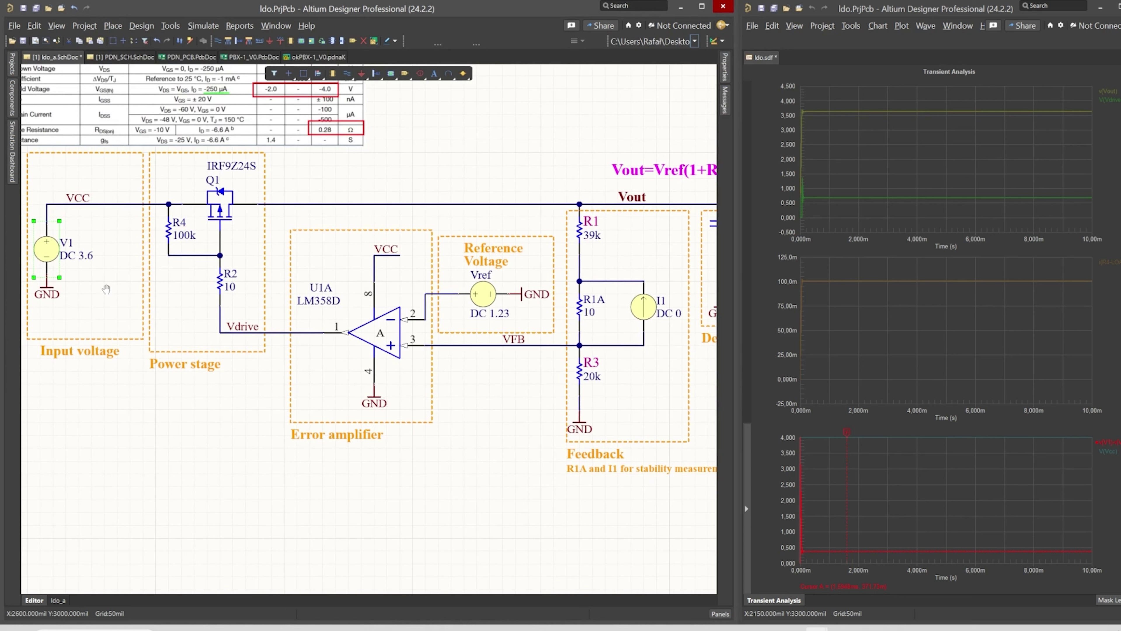
pyautogui.keyDown('ctrl'); pyautogui.scroll(-1, 599, 250); pyautogui.keyUp('ctrl')
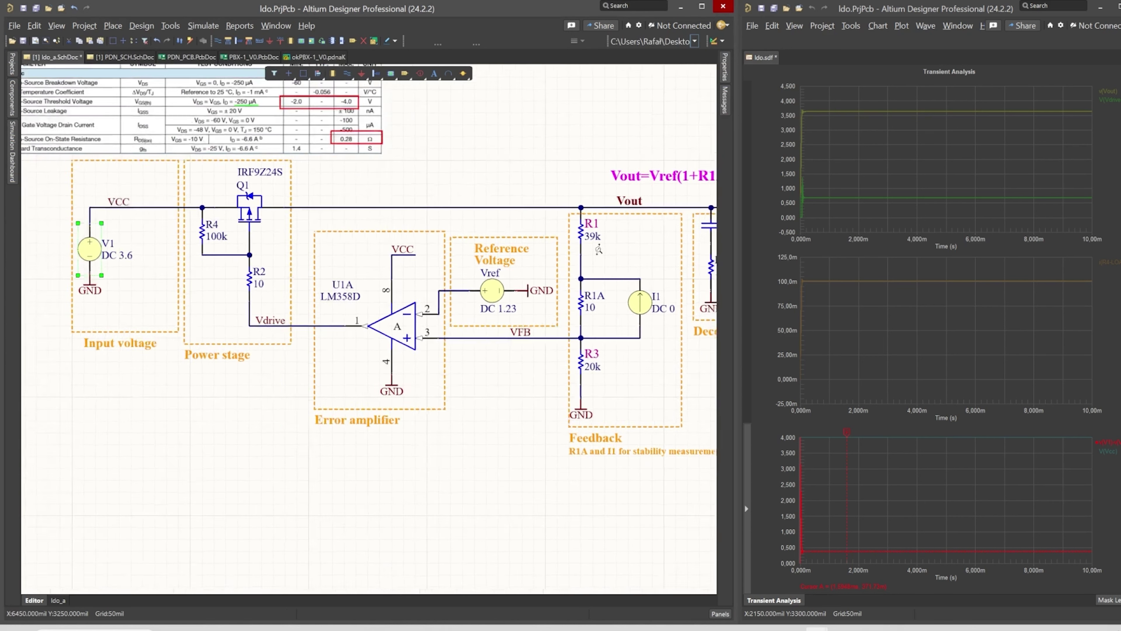
pyautogui.keyDown('ctrl'); pyautogui.scroll(-2, 598, 250); pyautogui.keyUp('ctrl')
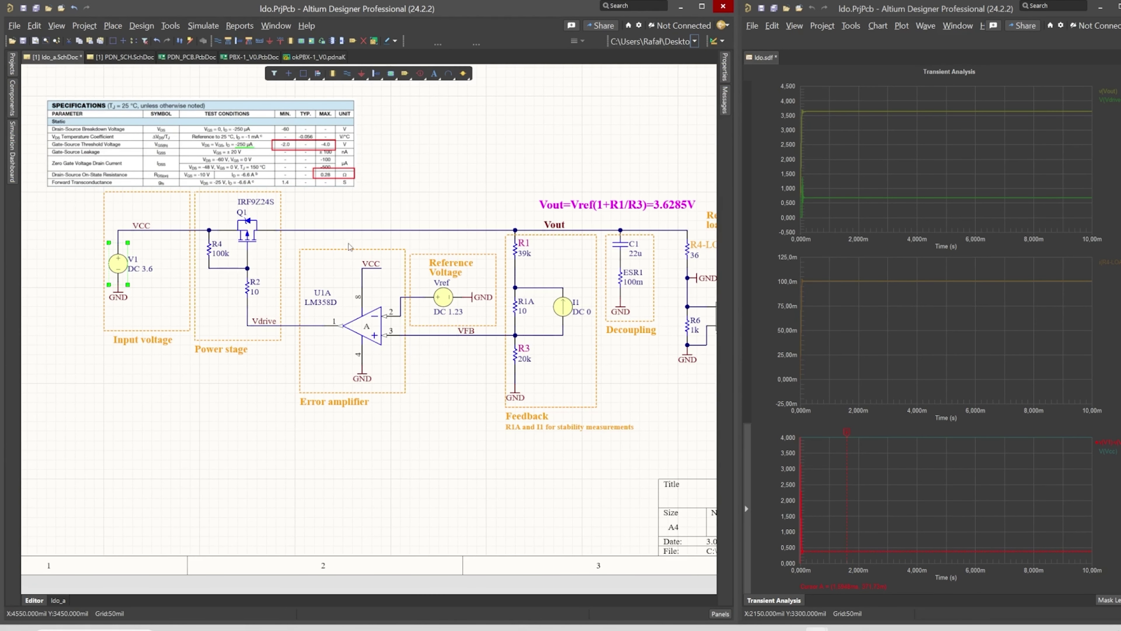
# - Rerun the transient and put Cursor A on v(Vout) at about 2.2 ms, reading about 3.545 V
pyautogui.click(12, 163)
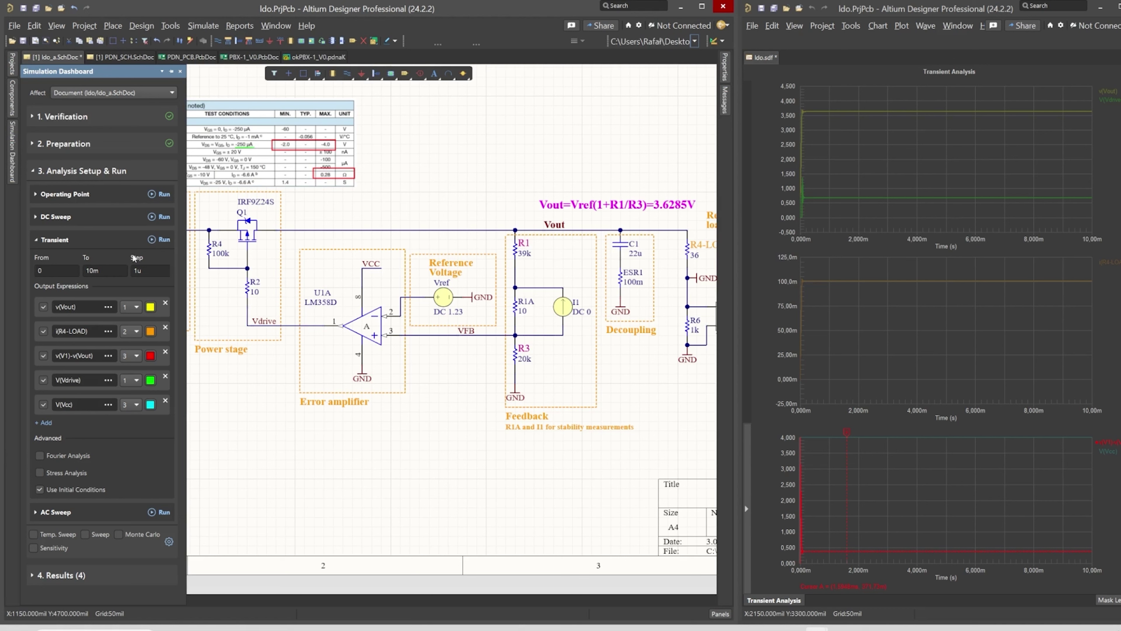
pyautogui.click(153, 241)
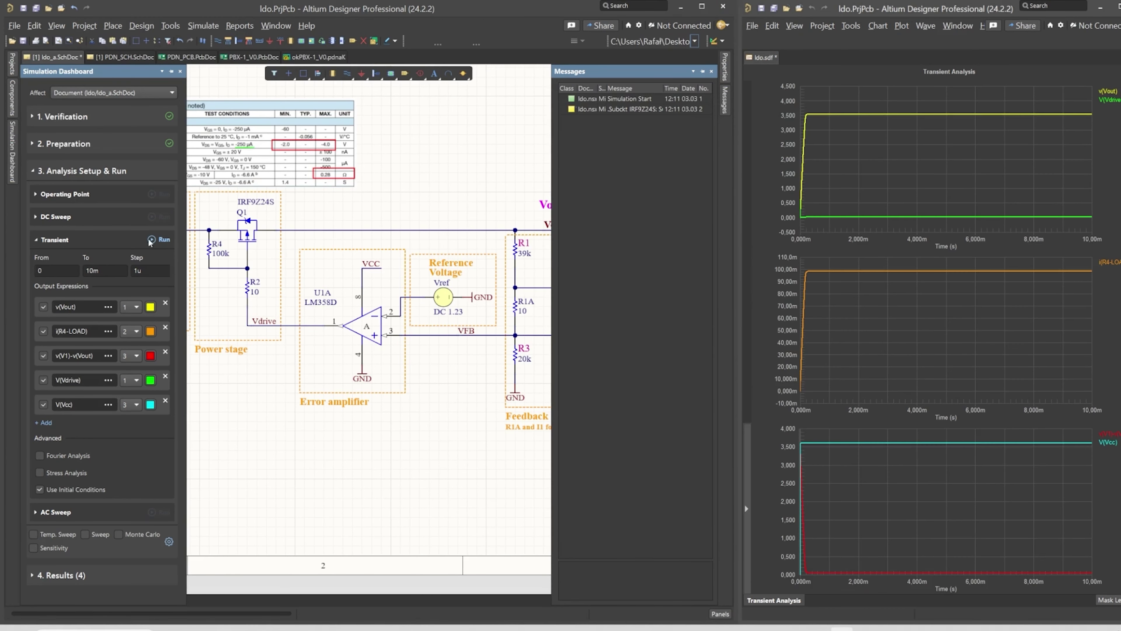
pyautogui.rightClick(1103, 97)
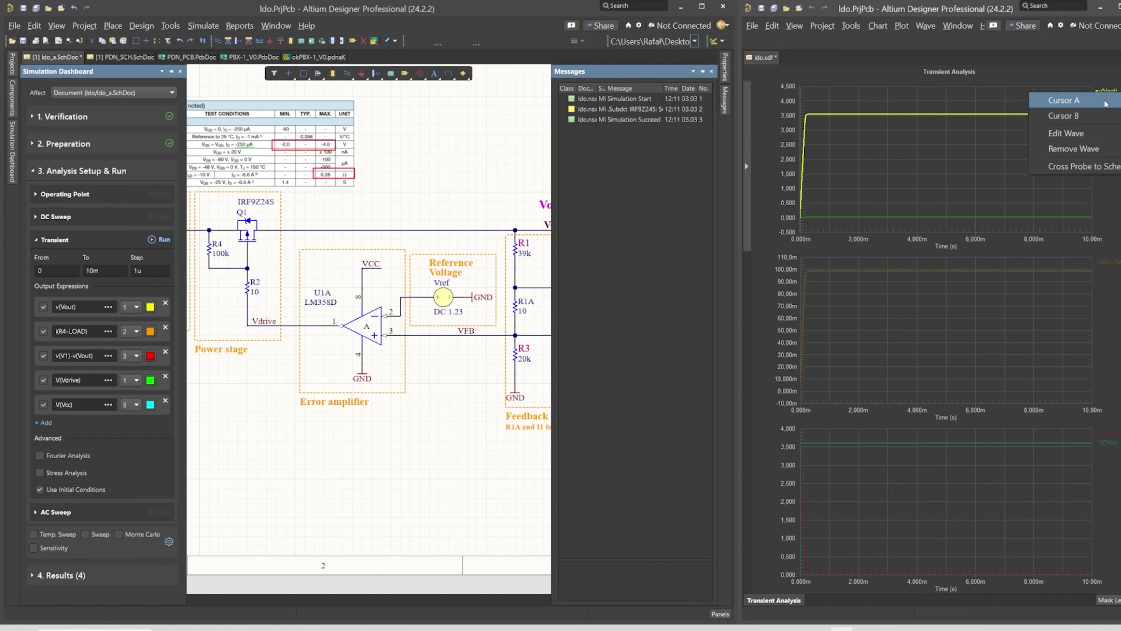
pyautogui.click(1035, 100)
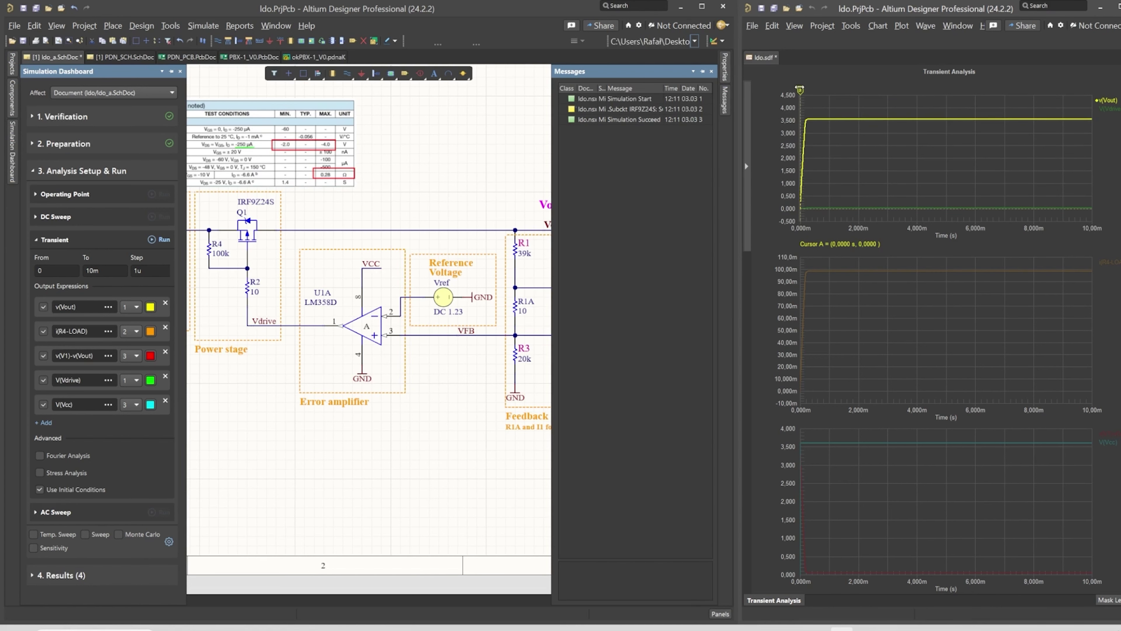
pyautogui.moveTo(800, 90); pyautogui.dragTo(865, 90)
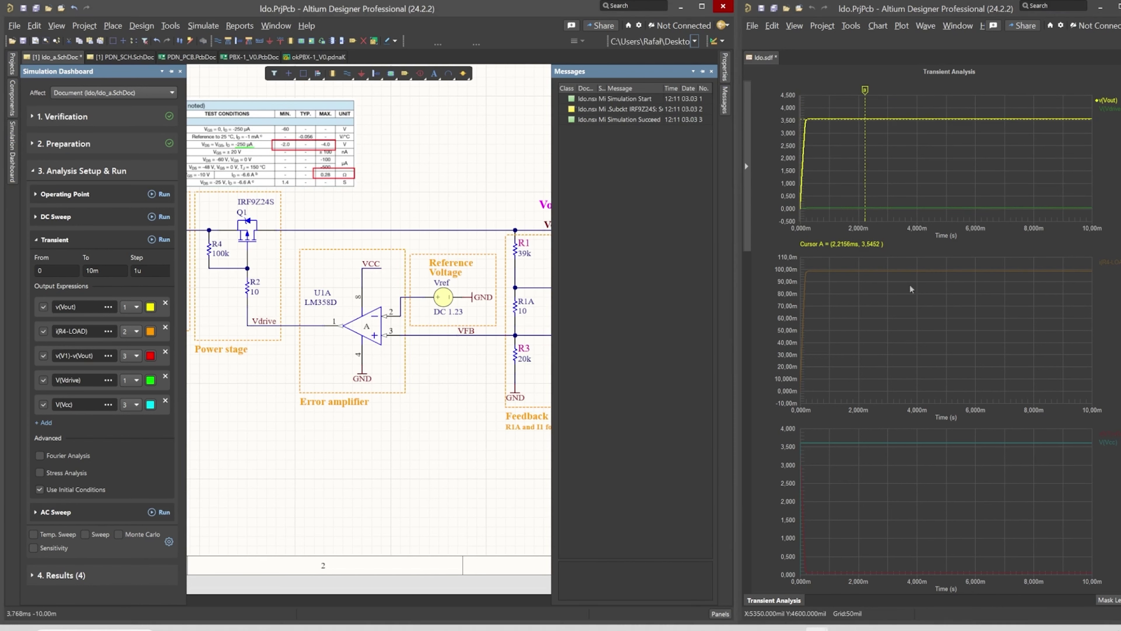
pyautogui.click(871, 251)
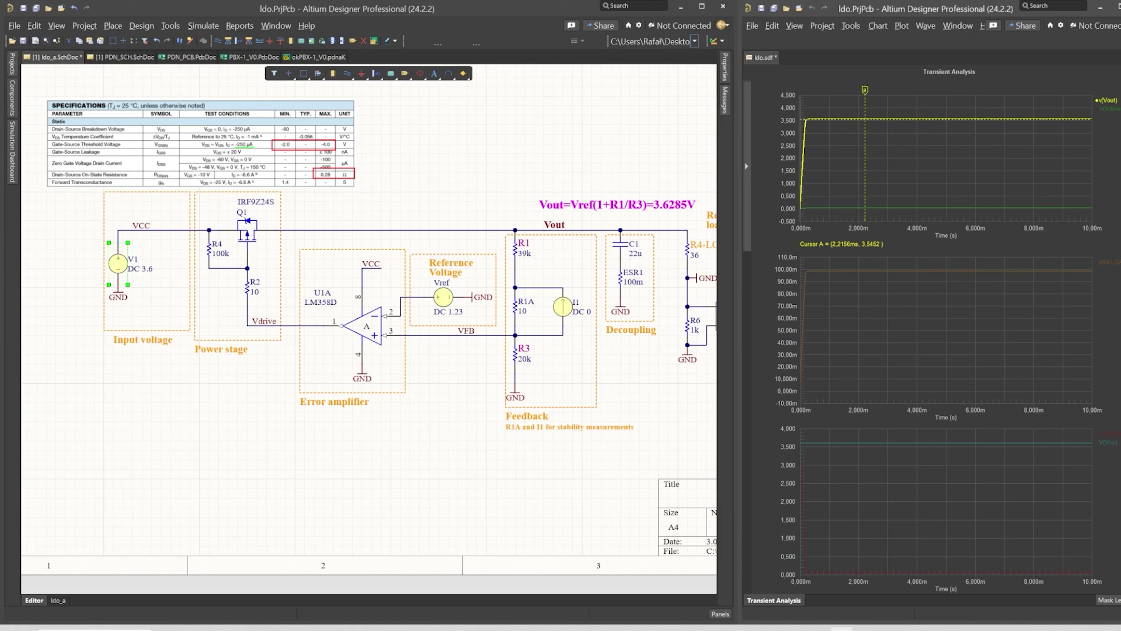
# - Move the measurement cursor to the bottom chart's wave at about 3.7 ms
pyautogui.click(1108, 433)
pyautogui.rightClick(1028, 433)
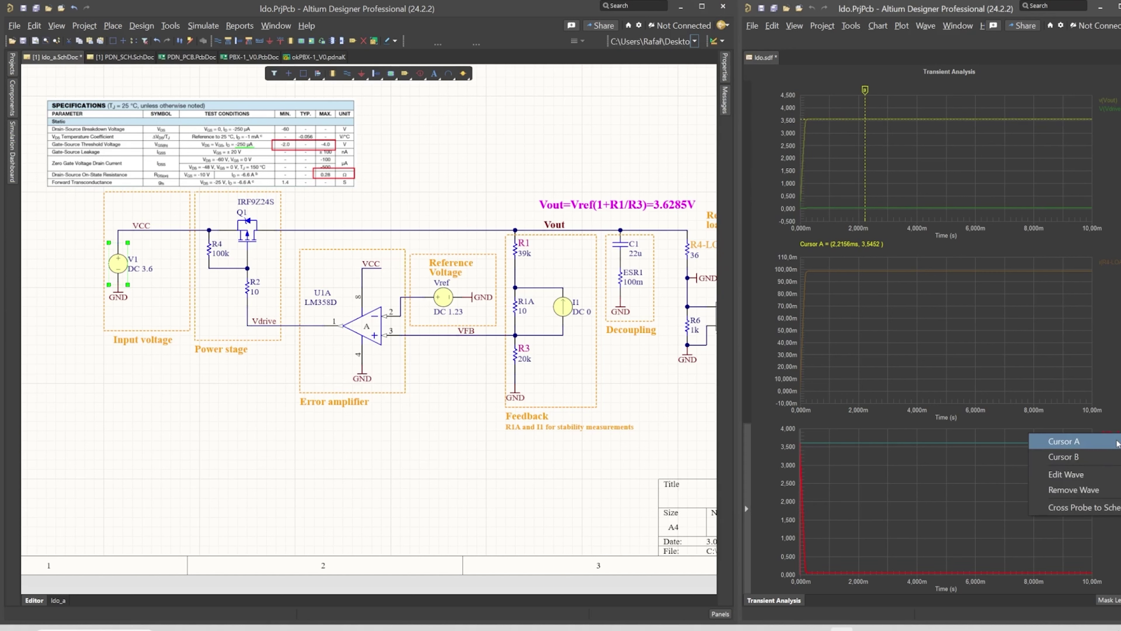
pyautogui.click(1053, 439)
pyautogui.moveTo(865, 434); pyautogui.dragTo(907, 435)
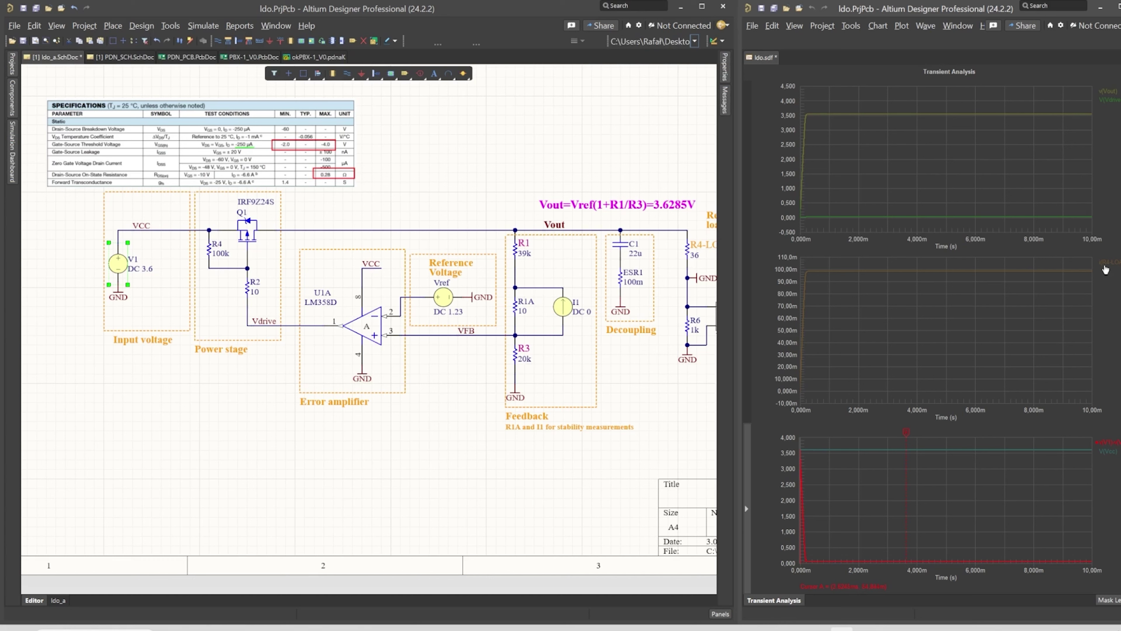
# - Put Cursor A on V(Vdrive) at about 4.15 ms, reading roughly 32.2 mV
pyautogui.click(1109, 100)
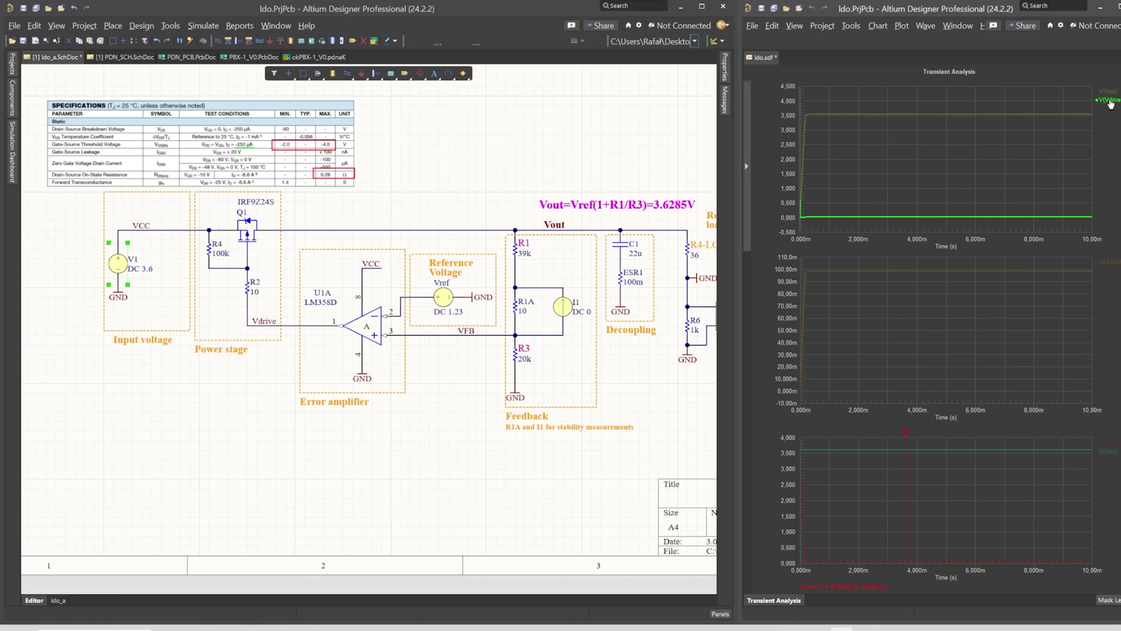
pyautogui.rightClick(1111, 105)
pyautogui.click(1111, 110)
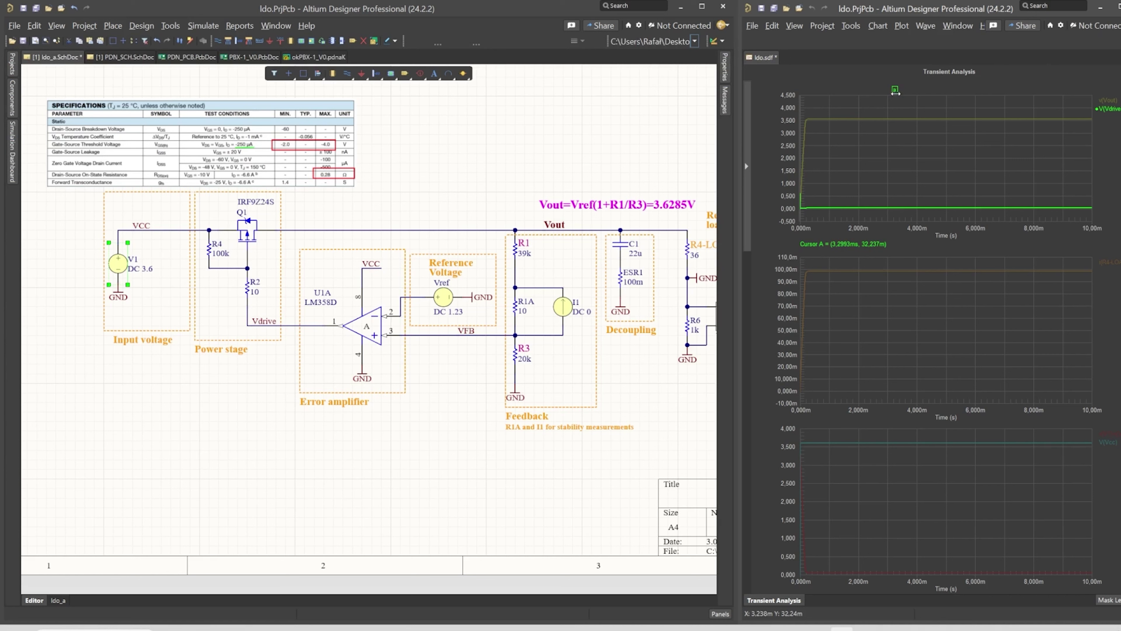
pyautogui.moveTo(907, 100)
pyautogui.mouseDown()
pyautogui.moveTo(859, 100)
pyautogui.moveTo(921, 100)
pyautogui.mouseUp()
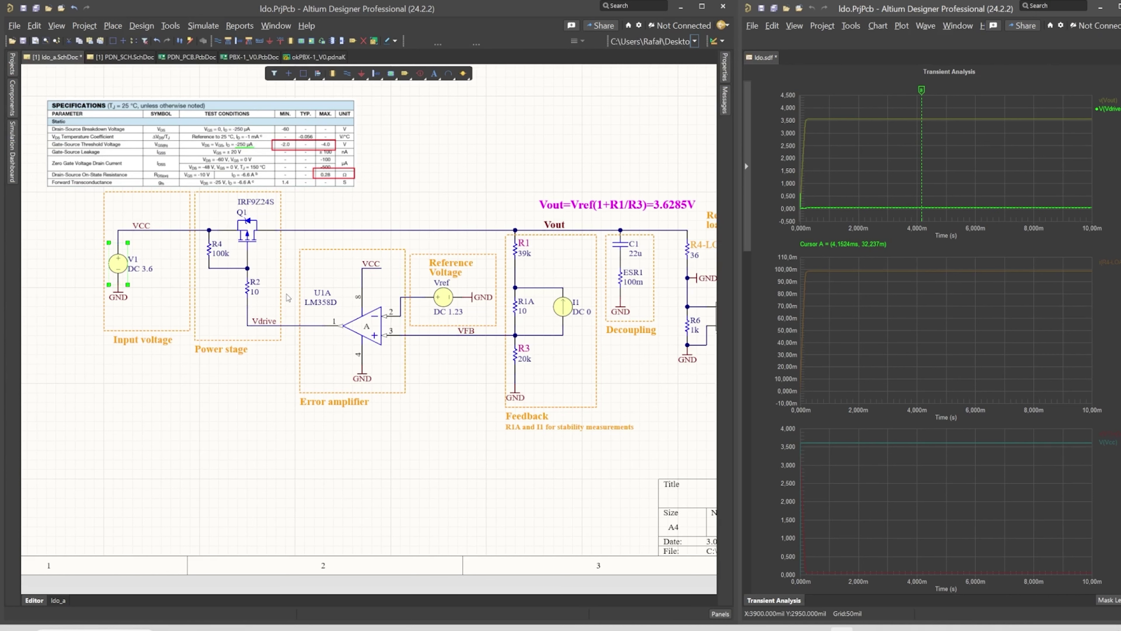
pyautogui.keyDown('ctrl'); pyautogui.scroll(1, 289, 293); pyautogui.keyUp('ctrl')
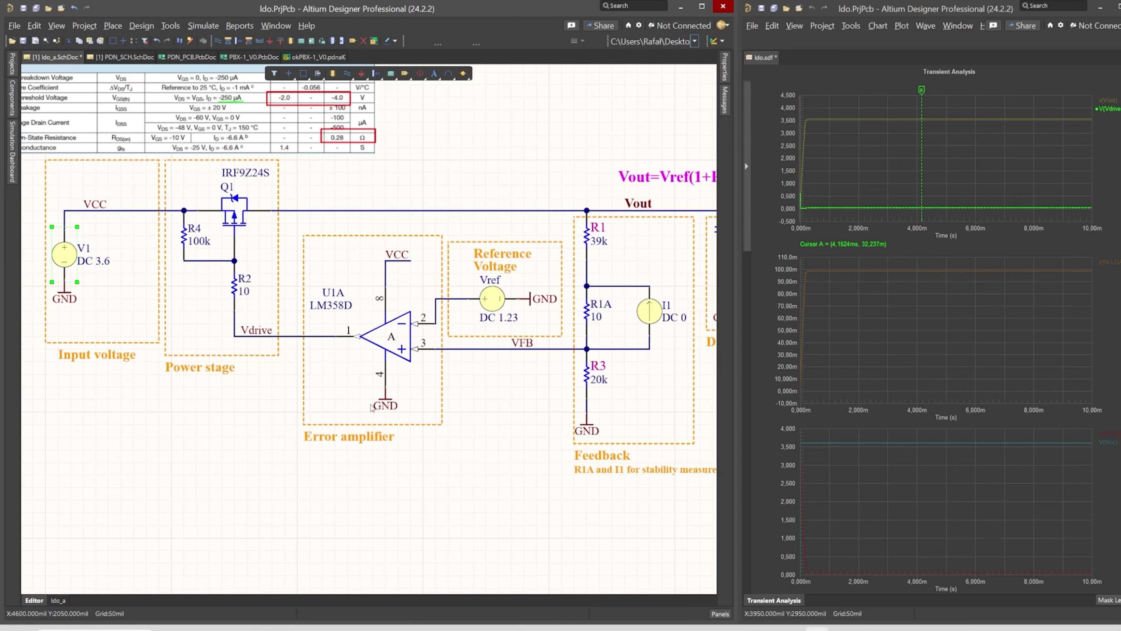
pyautogui.moveTo(443, 350); pyautogui.dragTo(504, 400, button='right')
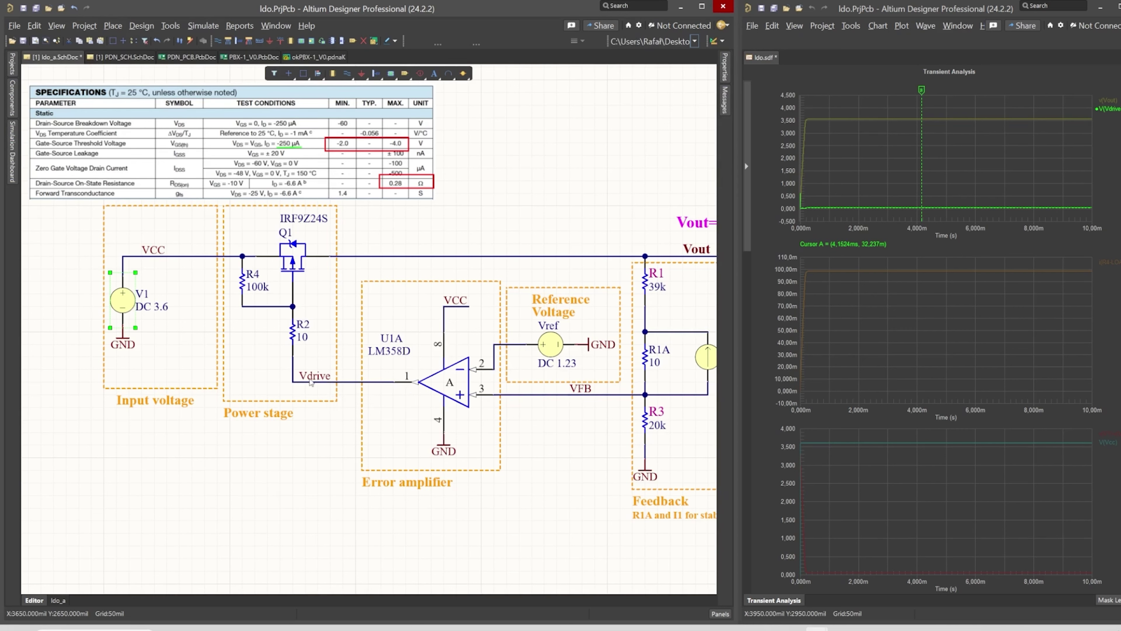
# - Set input source V1 to DC 3.7
pyautogui.click(108, 316)
pyautogui.doubleClick(124, 307)
pyautogui.click(633, 161)
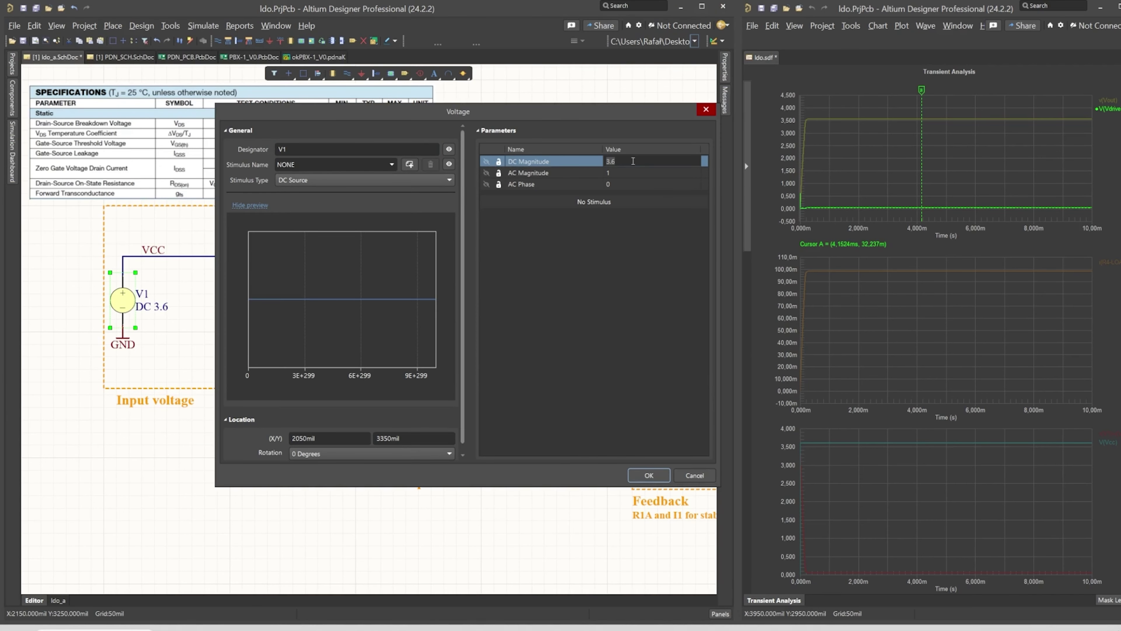
pyautogui.write('3.7')
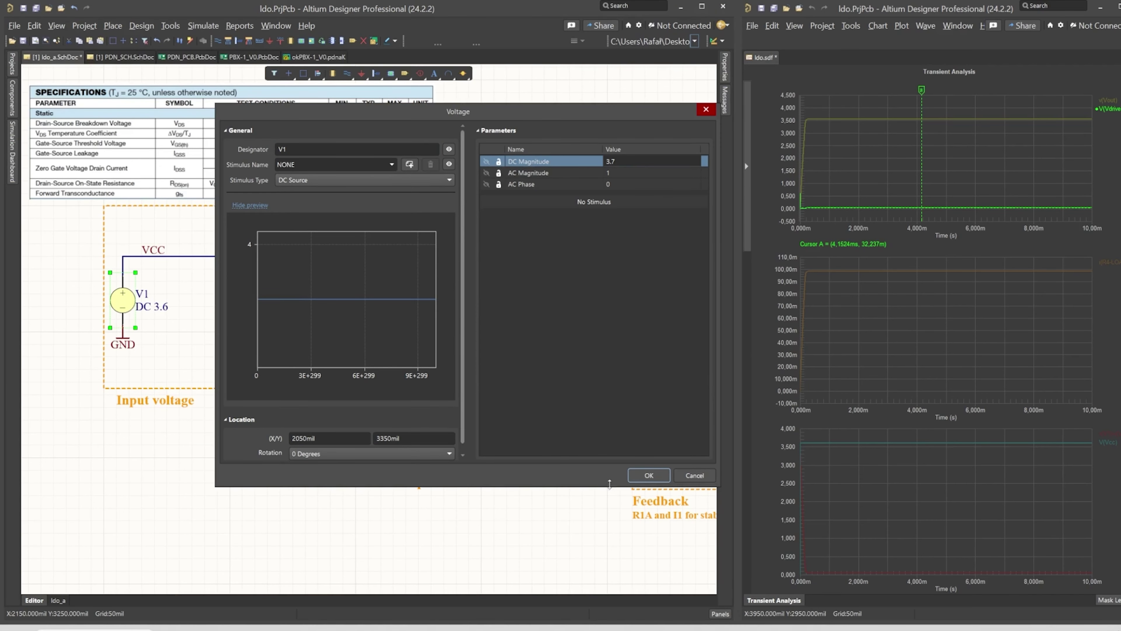
pyautogui.click(647, 476)
# - Rerun the transient and slide Cursor A along Vout from about 2 ms to 4 ms, reading 3.6282 V
pyautogui.click(13, 165)
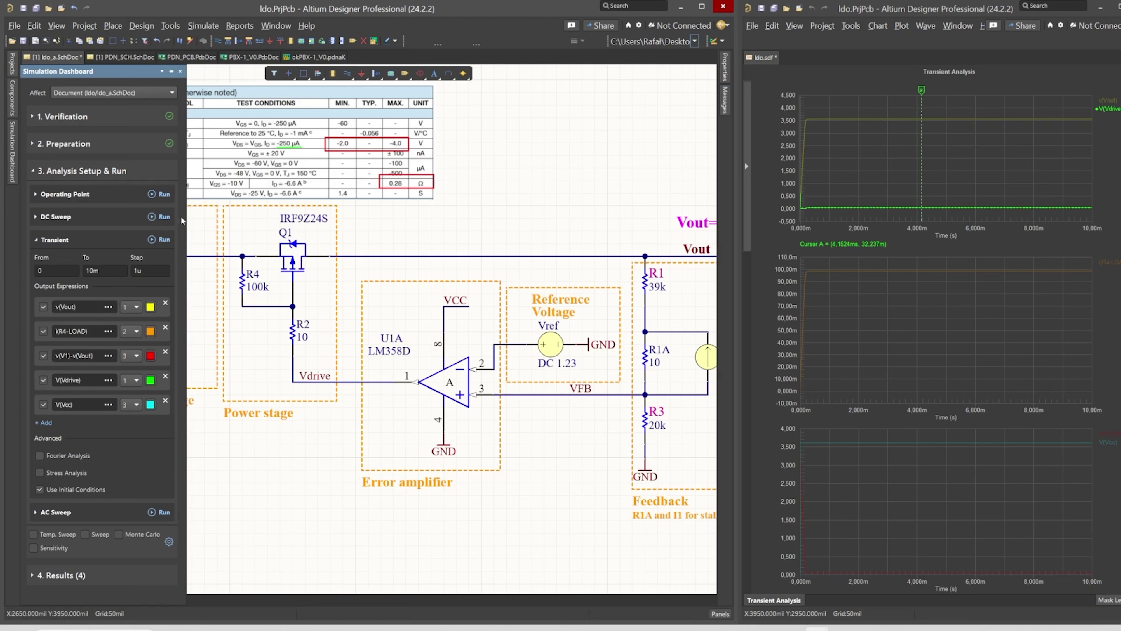
pyautogui.click(158, 241)
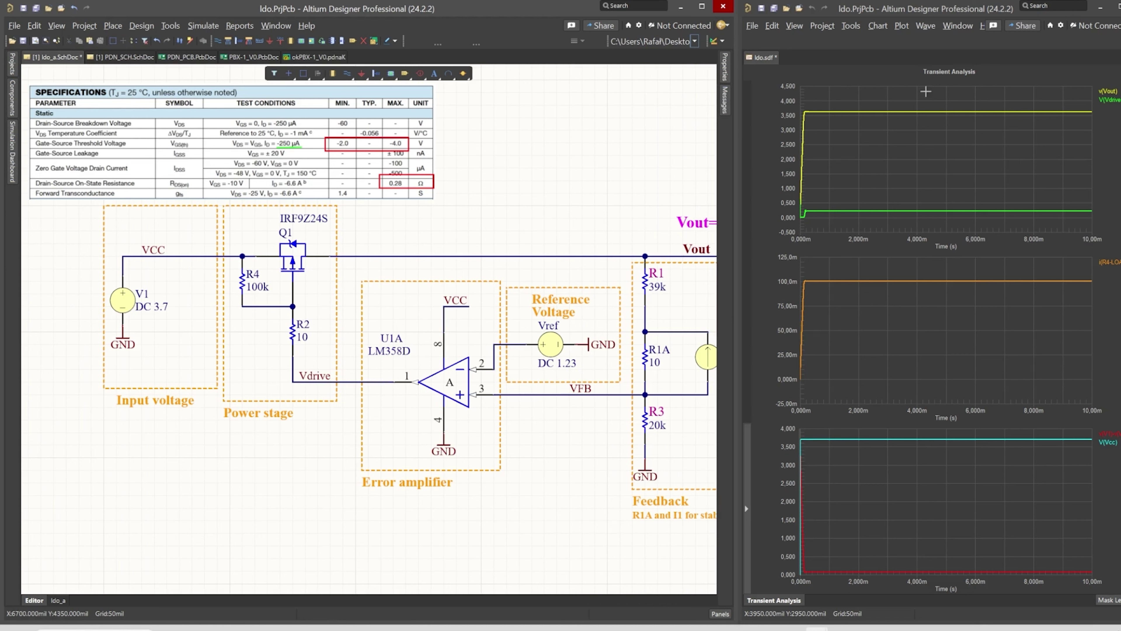
pyautogui.click(820, 88)
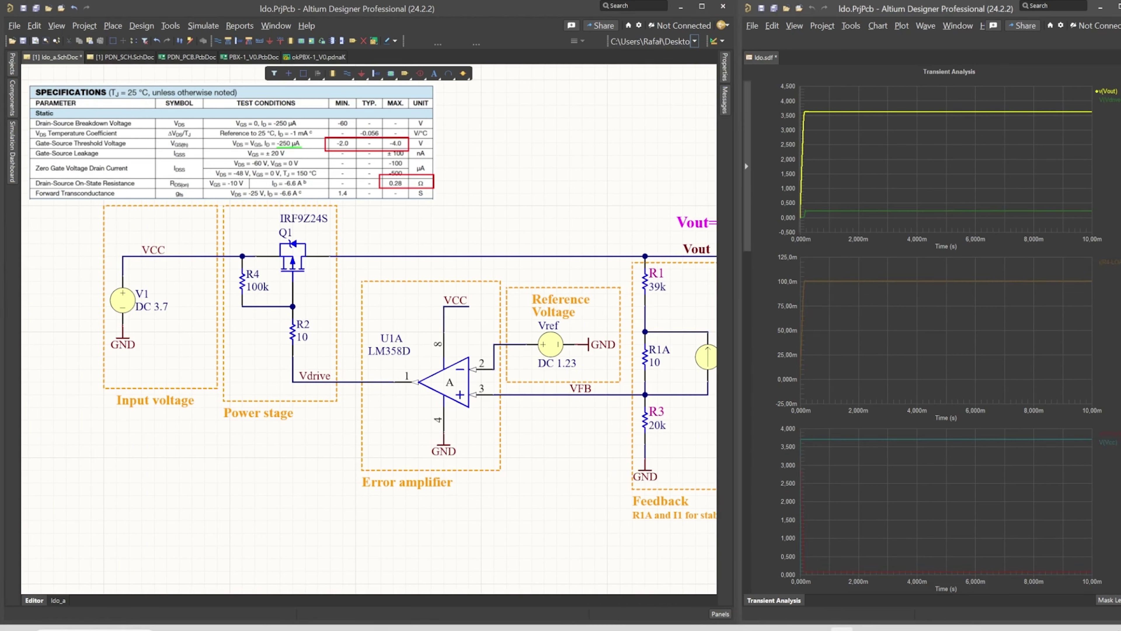
pyautogui.rightClick(1106, 91)
pyautogui.click(1069, 149)
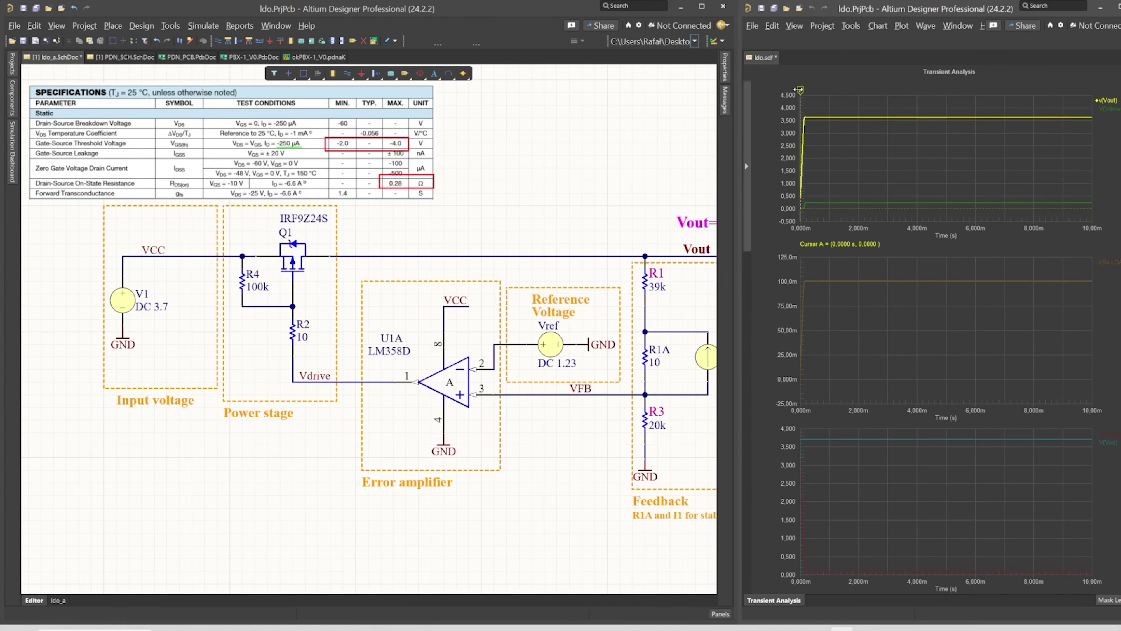
pyautogui.moveTo(799, 90); pyautogui.dragTo(860, 90)
pyautogui.moveTo(860, 91)
pyautogui.mouseDown()
pyautogui.moveTo(854, 125)
pyautogui.moveTo(917, 125)
pyautogui.moveTo(853, 126)
pyautogui.mouseUp()
pyautogui.click(1117, 108)
# - Put Cursor A on the Vdrive trace, then set V1 to DC 3.67
pyautogui.rightClick(1119, 114)
pyautogui.click(1055, 119)
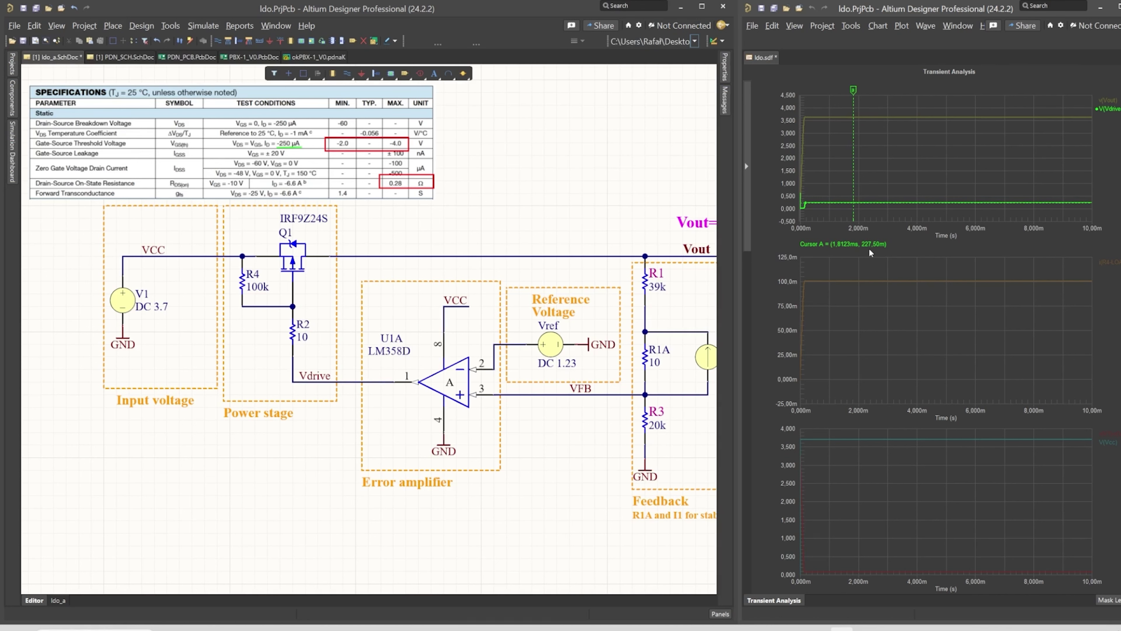
pyautogui.doubleClick(123, 302)
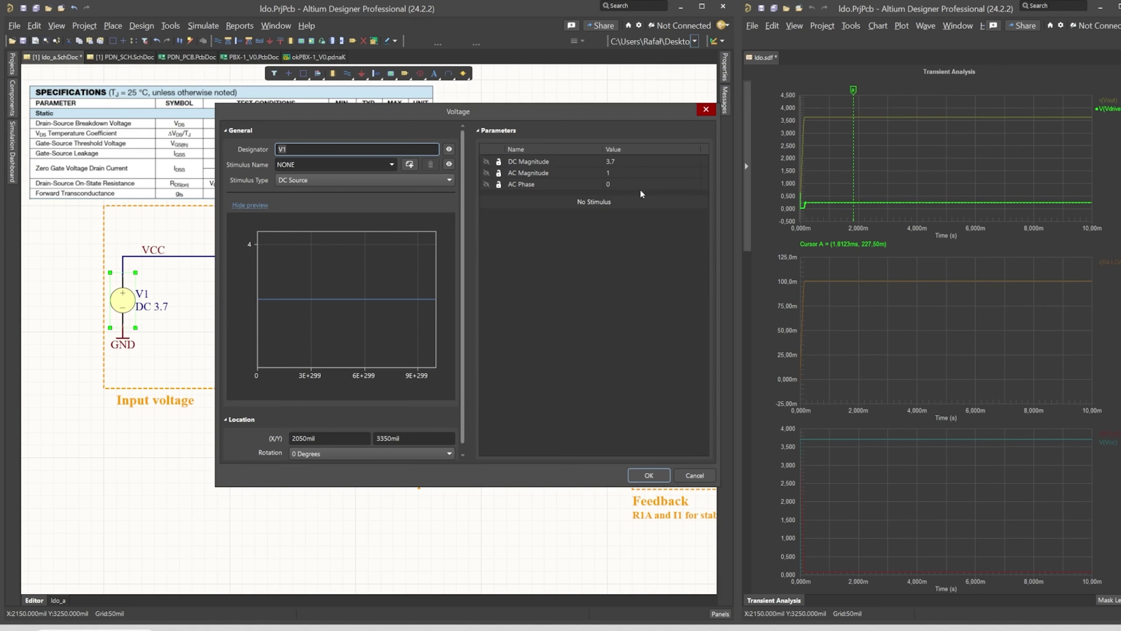
pyautogui.click(622, 162)
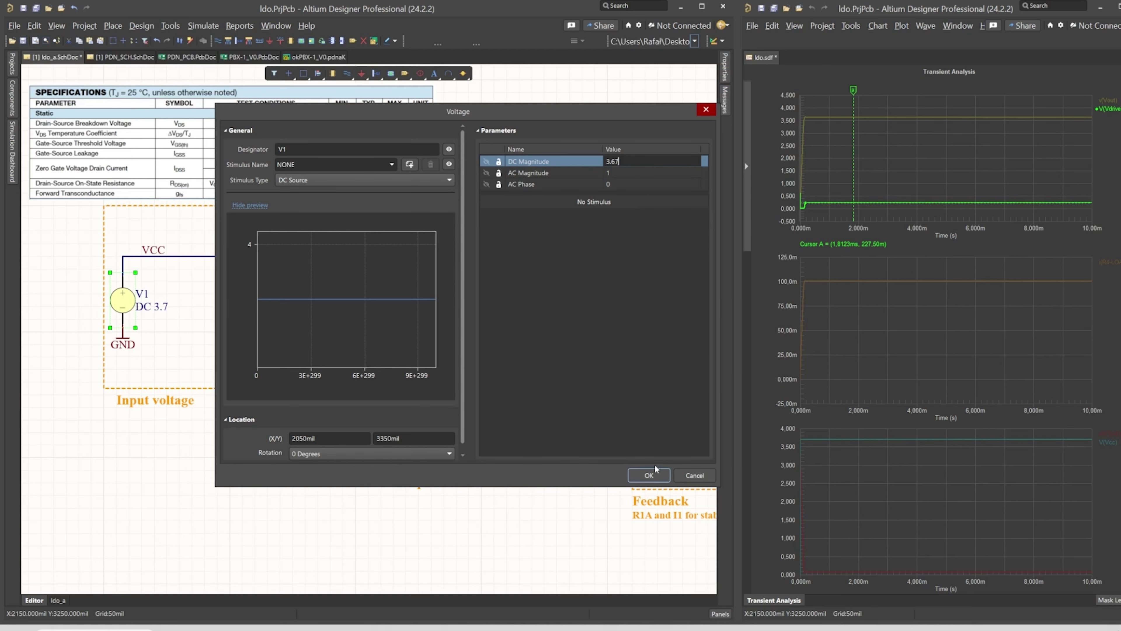
pyautogui.click(649, 475)
# - Rerun the transient and place Cursor A on Vdrive at about 2.28 ms, near 82 mV
pyautogui.click(13, 164)
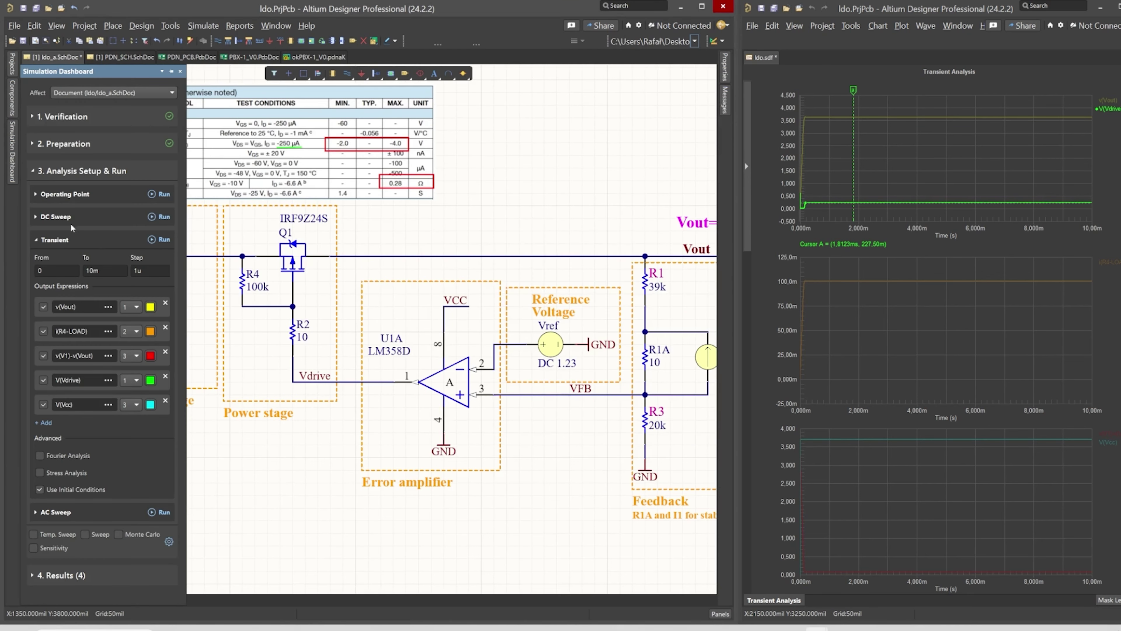
pyautogui.click(158, 240)
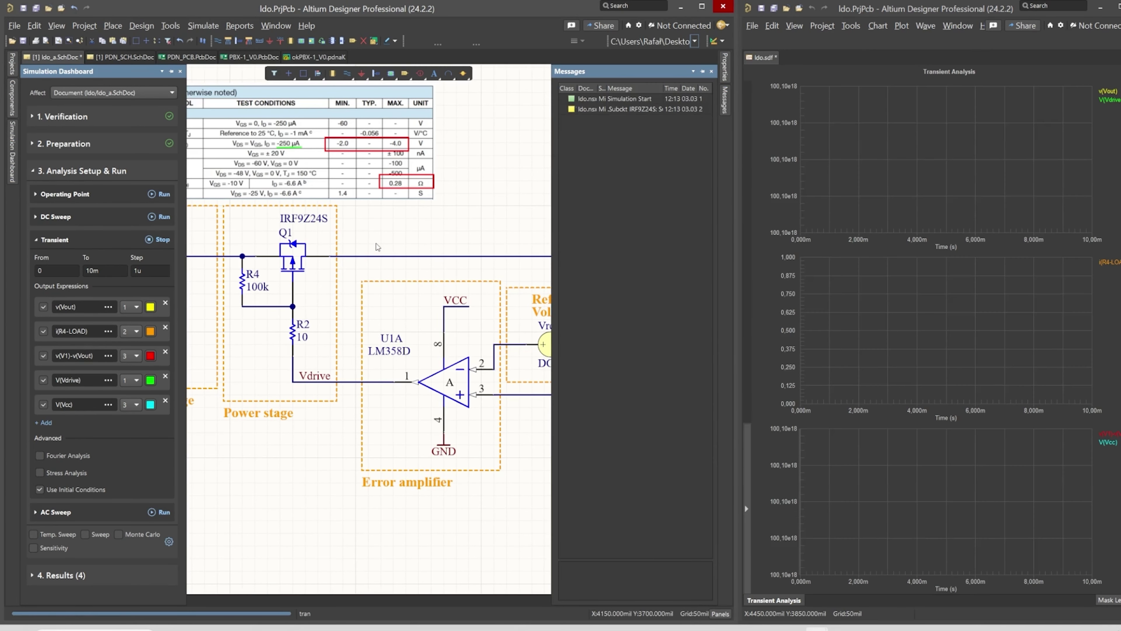
pyautogui.rightClick(1110, 101)
pyautogui.click(1069, 106)
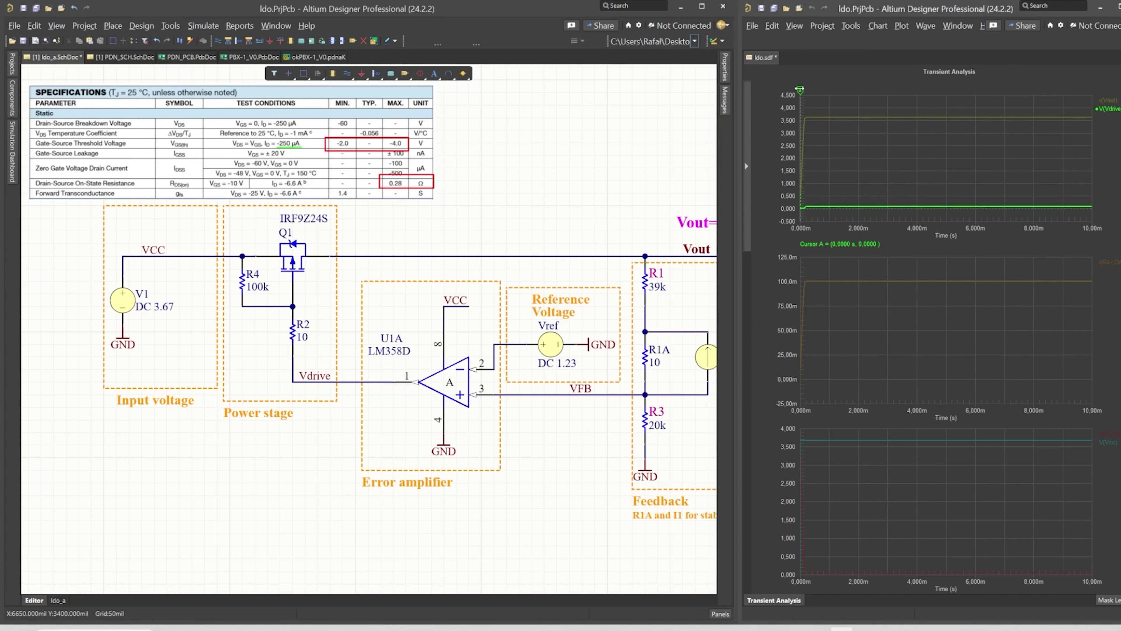
pyautogui.moveTo(800, 90)
pyautogui.mouseDown()
pyautogui.moveTo(866, 91)
pyautogui.moveTo(854, 91)
pyautogui.mouseUp()
# - Read Vout at about 3.616 V, then move Cursor A to the difference trace at about 2.1 ms
pyautogui.click(1108, 101)
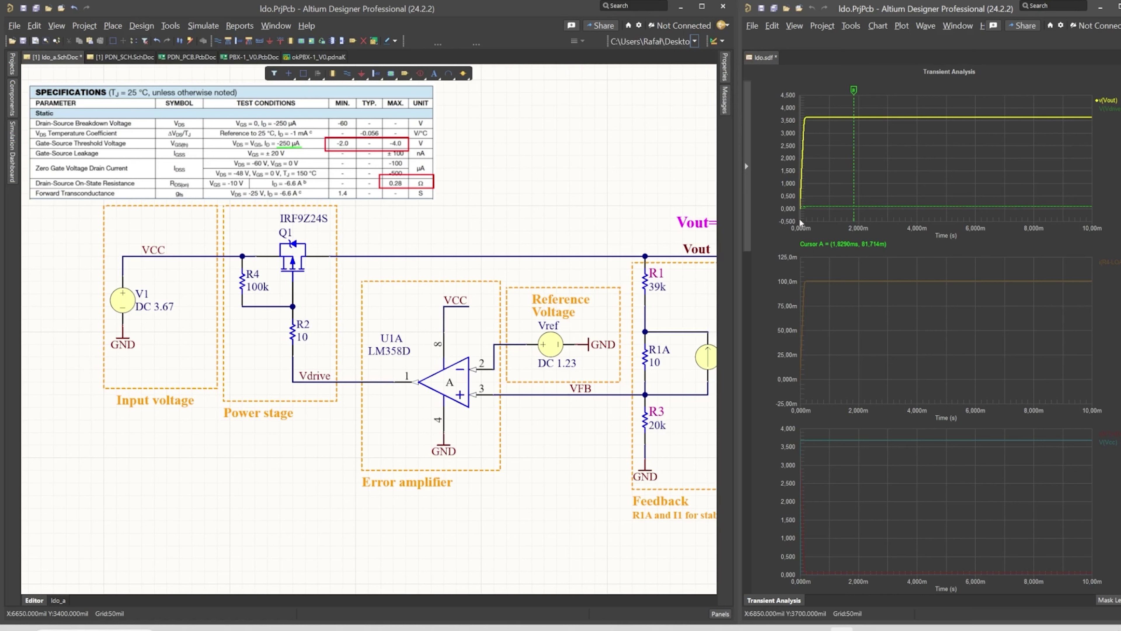
pyautogui.click(1108, 101)
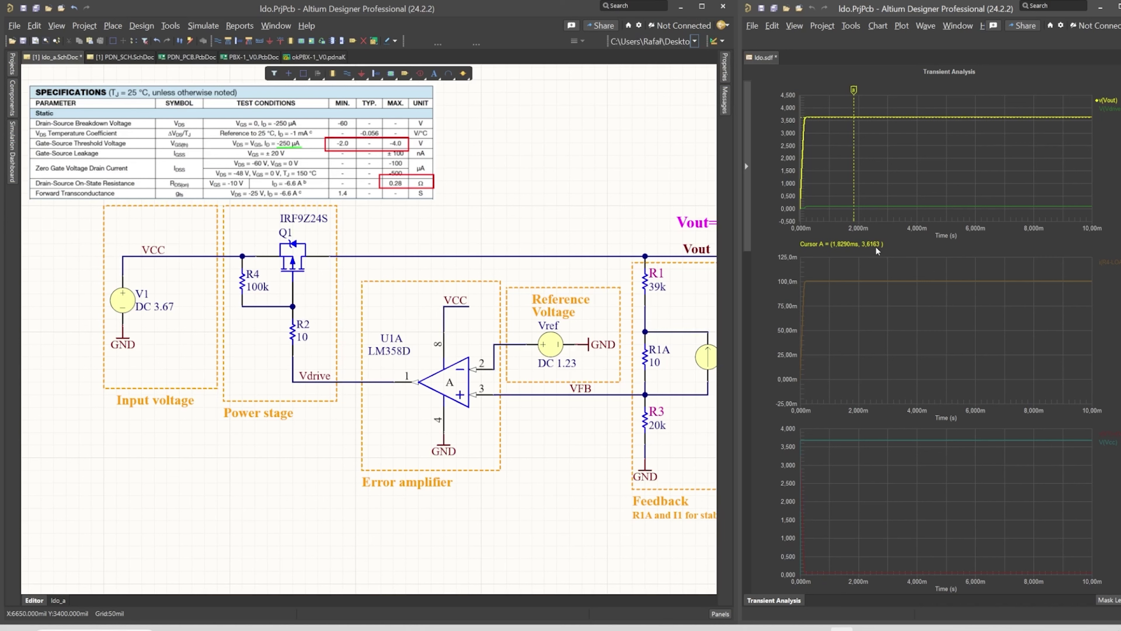
pyautogui.click(1119, 436)
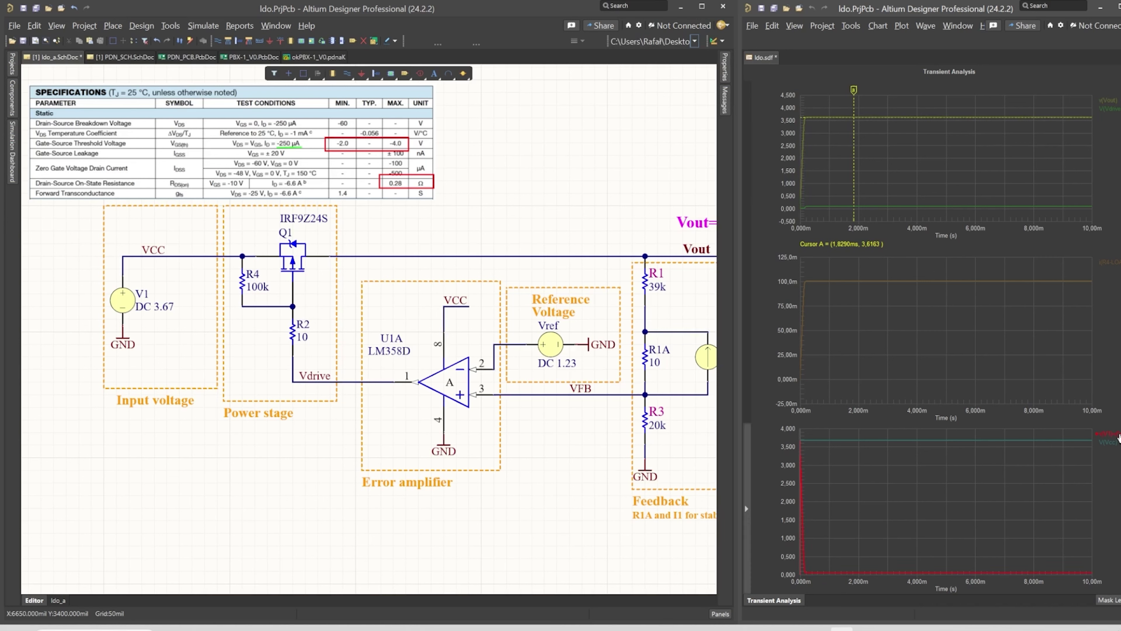
pyautogui.rightClick(1119, 436)
pyautogui.click(1064, 442)
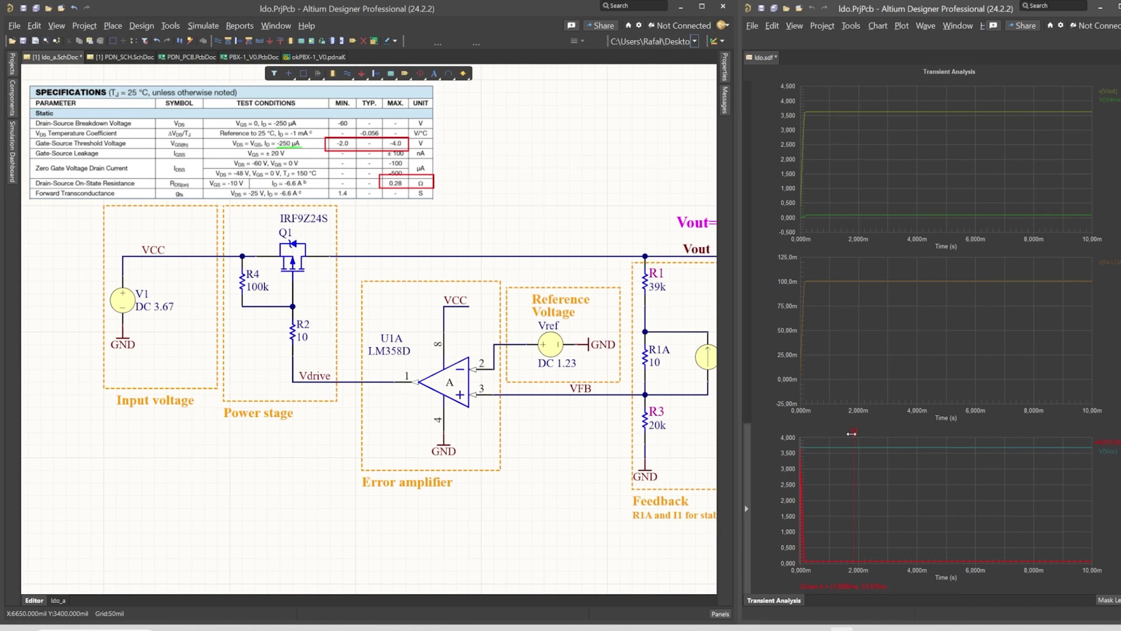
pyautogui.moveTo(853, 434)
pyautogui.mouseDown()
pyautogui.moveTo(909, 440)
pyautogui.moveTo(857, 446)
pyautogui.mouseUp()
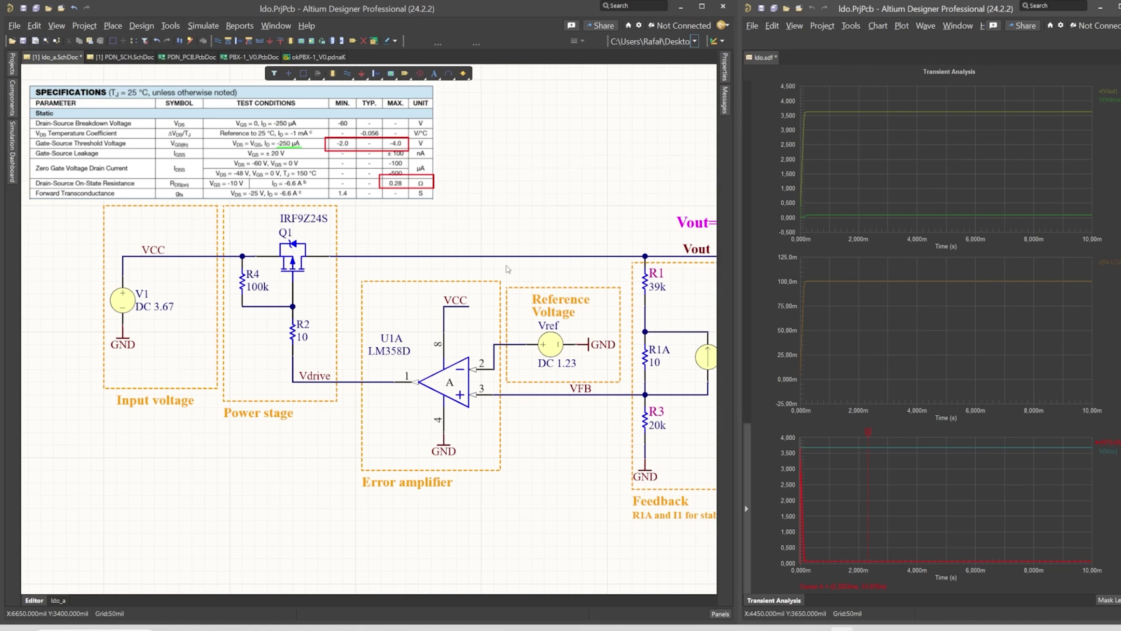
# - Set V1 back to DC 3.7 and rerun the transient simulation
pyautogui.doubleClick(127, 305)
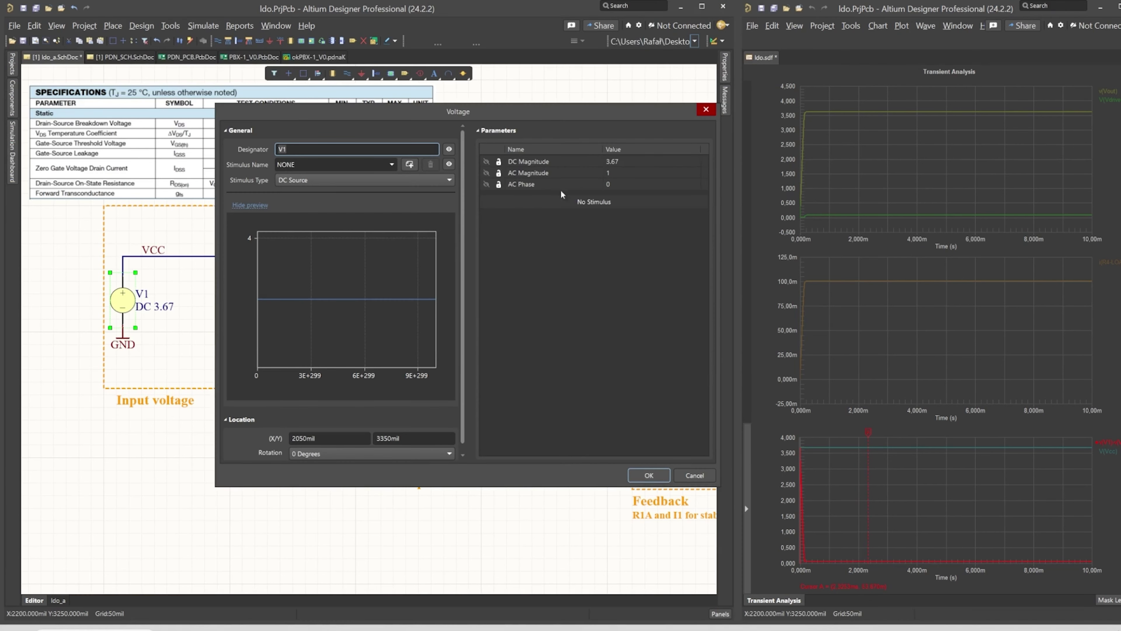
pyautogui.click(627, 161)
pyautogui.write('3')
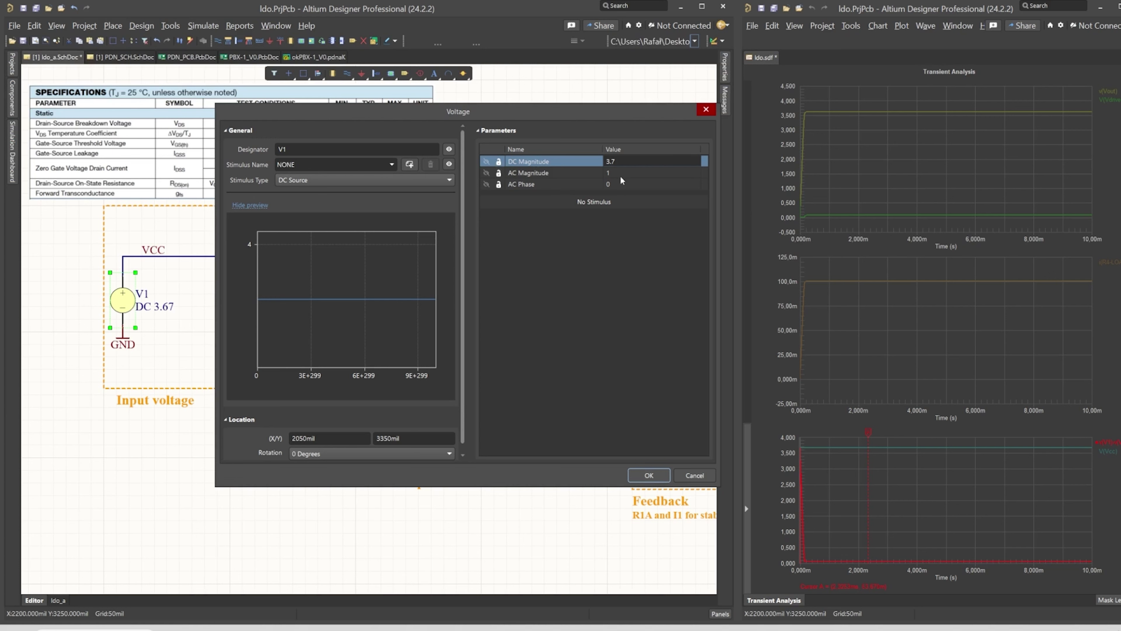
pyautogui.write('.7')
pyautogui.click(633, 475)
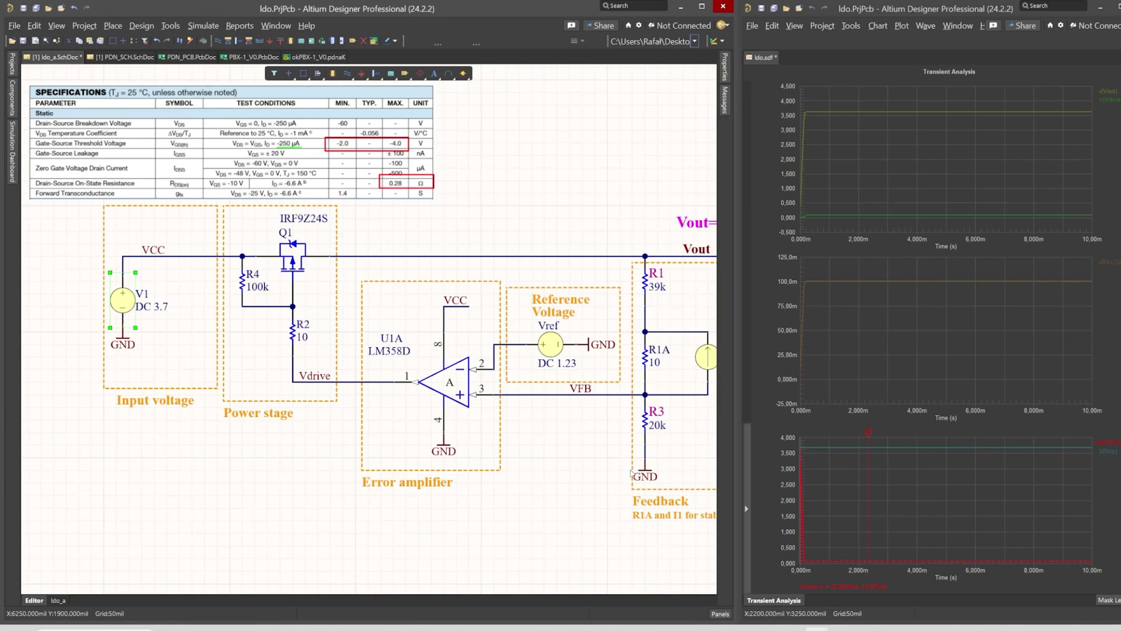
pyautogui.click(12, 159)
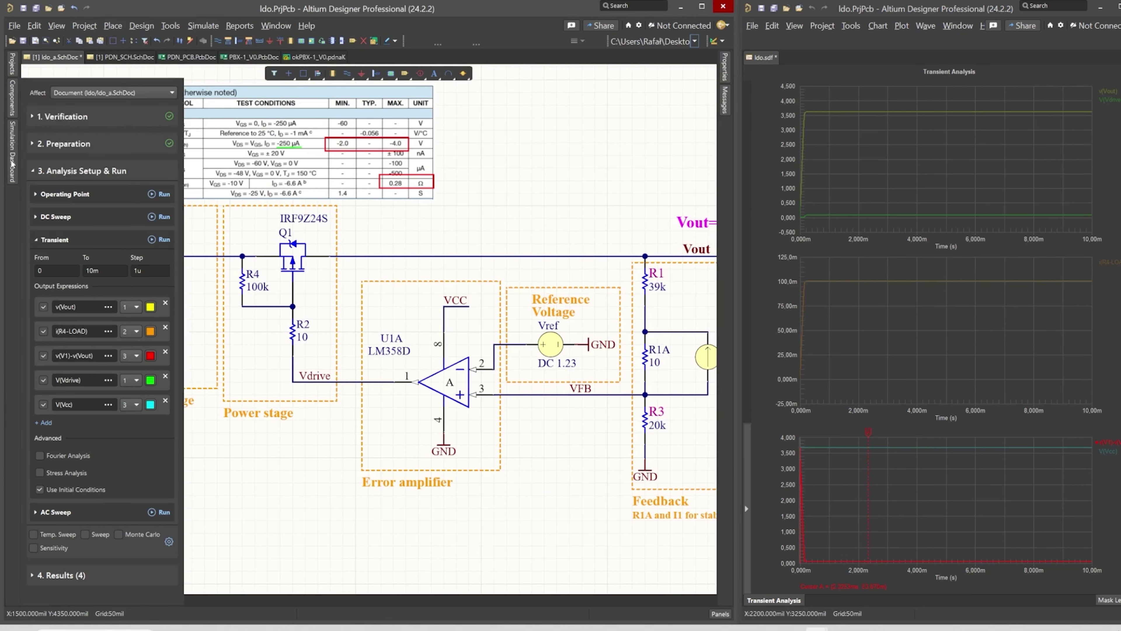
pyautogui.click(159, 241)
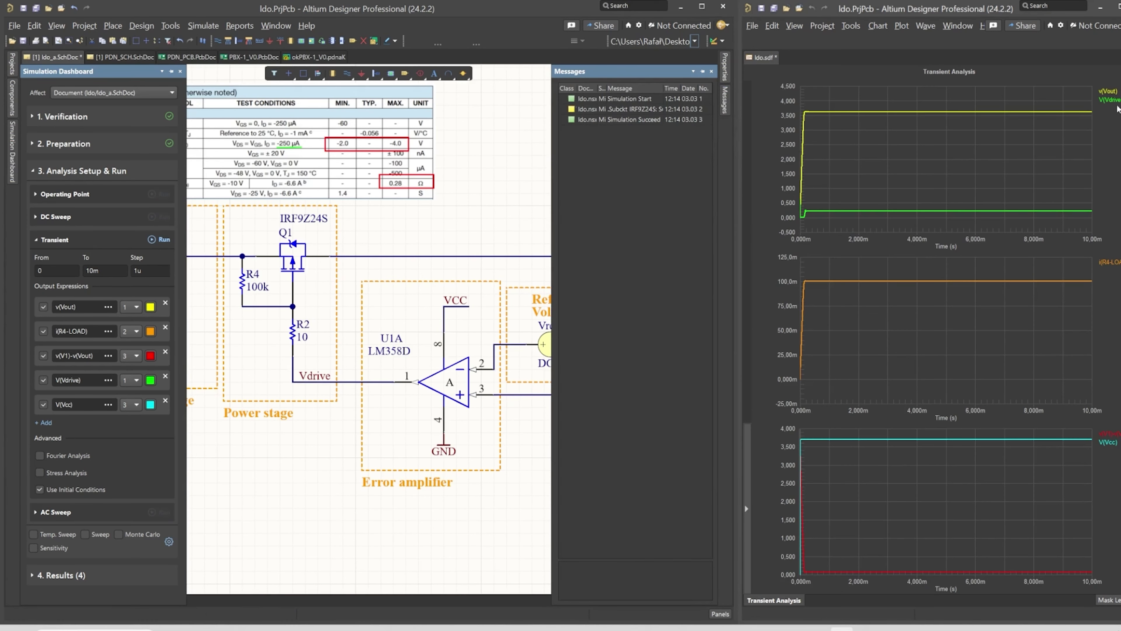
# - Place Cursor A on Vdrive and Cursor B on Vout, reading 3.6282 V at 1.35 ms
pyautogui.click(1110, 101)
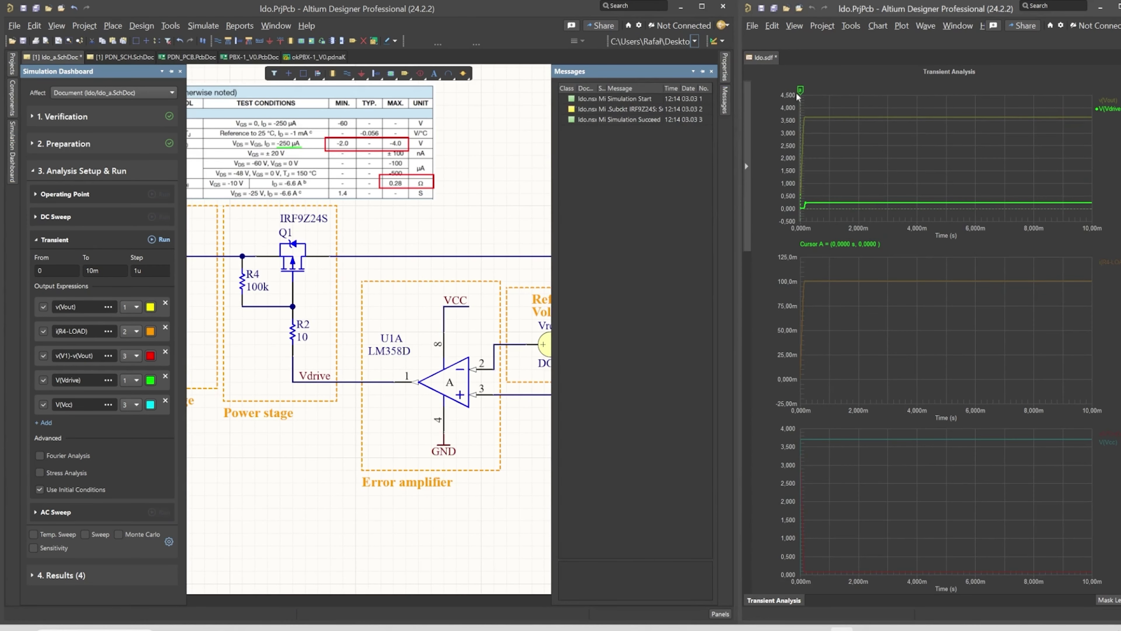
pyautogui.click(868, 103)
pyautogui.click(1116, 101)
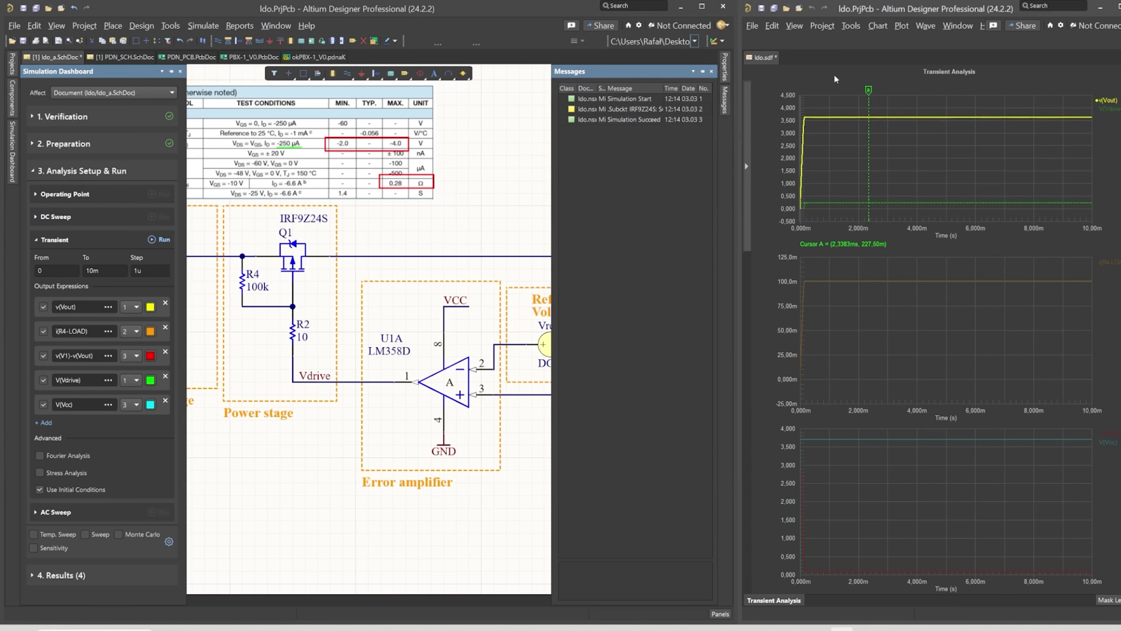
pyautogui.rightClick(1113, 101)
pyautogui.click(1064, 124)
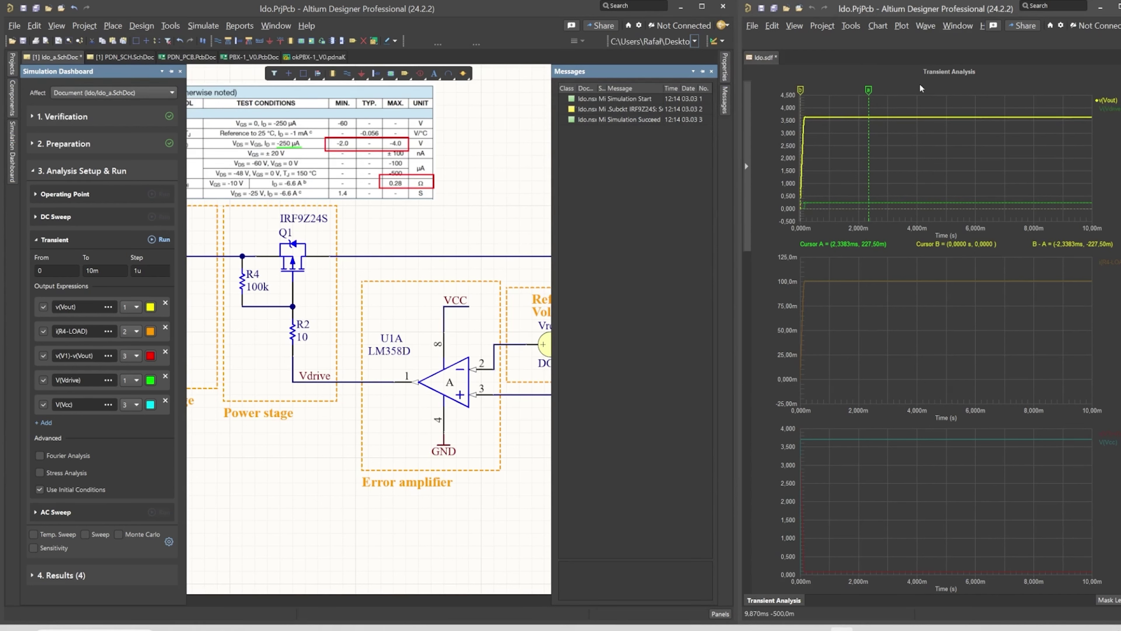
pyautogui.moveTo(971, 90); pyautogui.dragTo(839, 99)
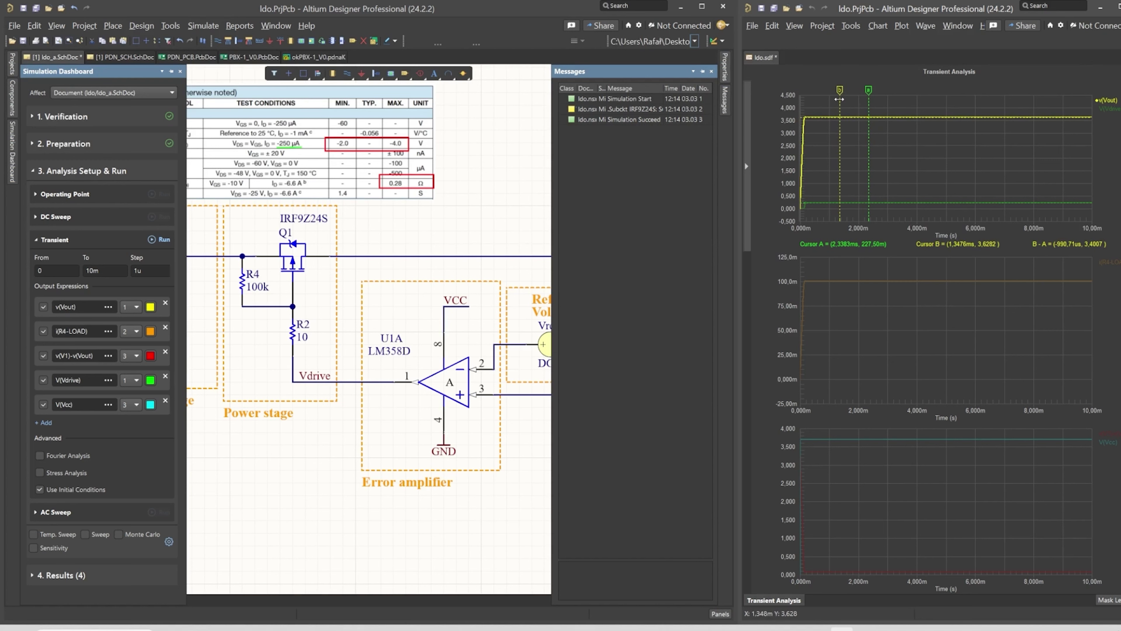
# - Move Cursor A onto the bottom input-output difference trace and return to the full schematic
pyautogui.click(1116, 436)
pyautogui.rightClick(1118, 438)
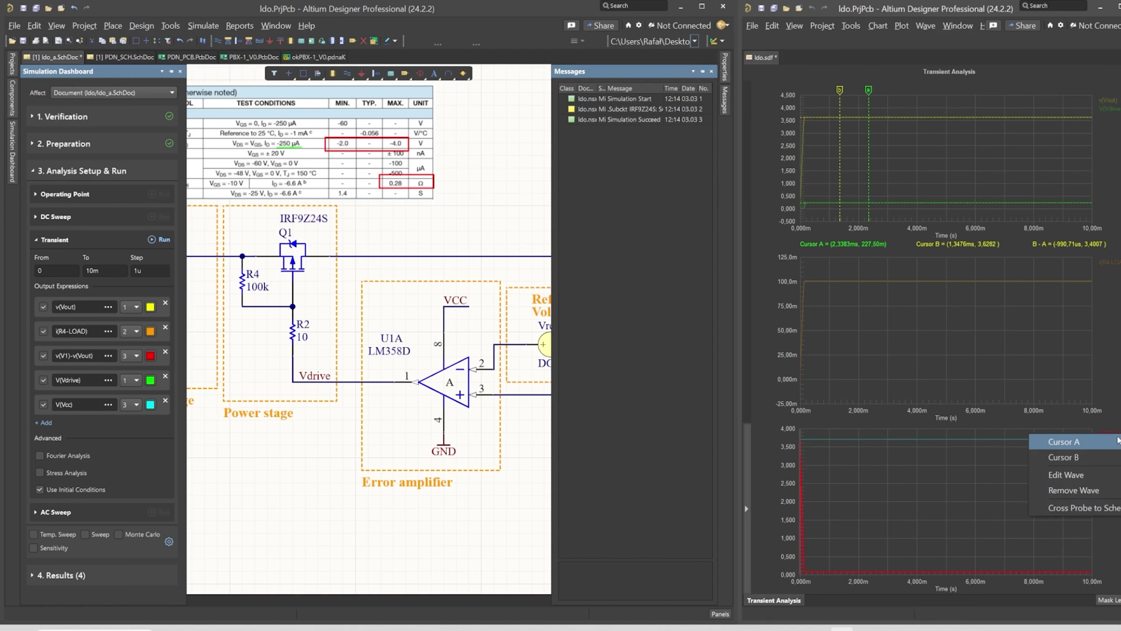
pyautogui.click(1118, 441)
pyautogui.moveTo(869, 439); pyautogui.dragTo(878, 438)
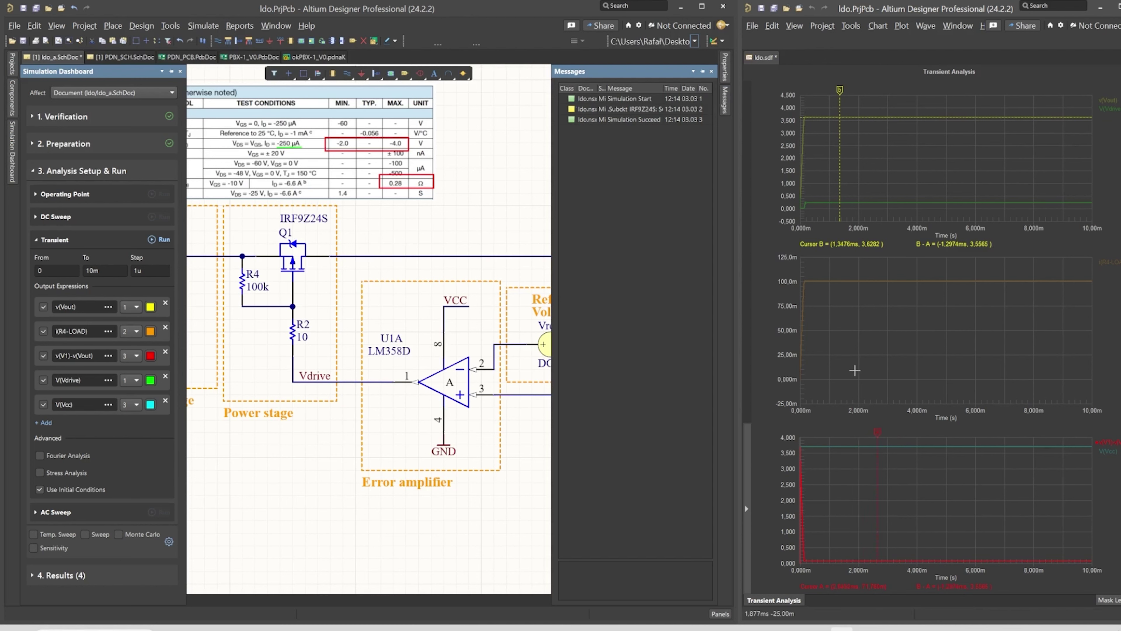
pyautogui.click(455, 197)
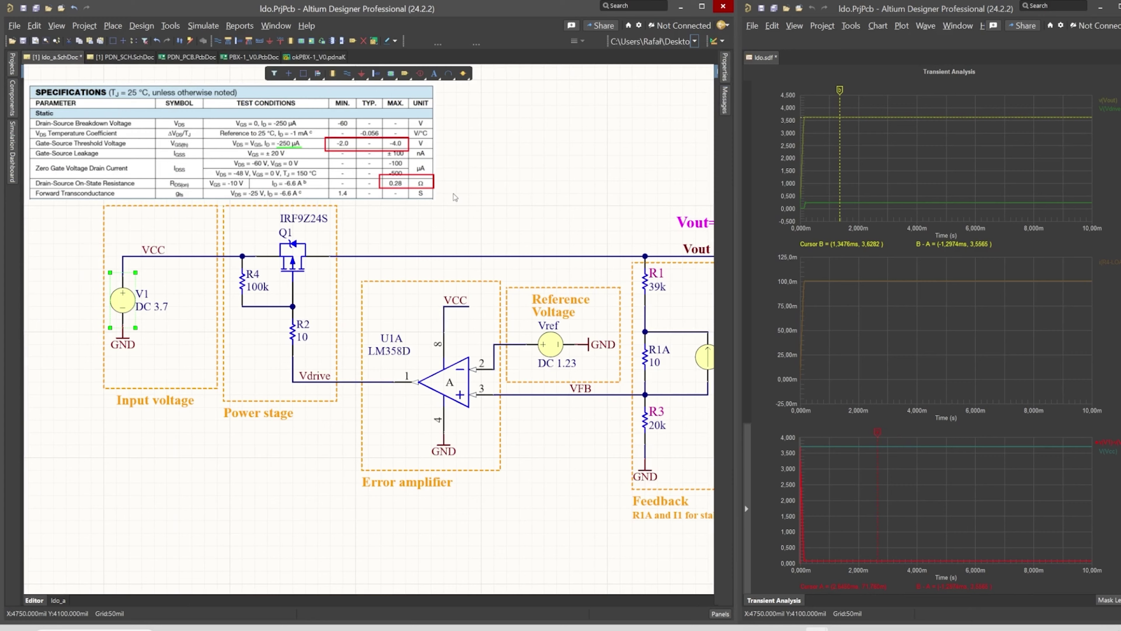
# - Change load resistor R4-LOAD's value to 3.6 Ω
pyautogui.moveTo(524, 245); pyautogui.dragTo(450, 249, button='right')
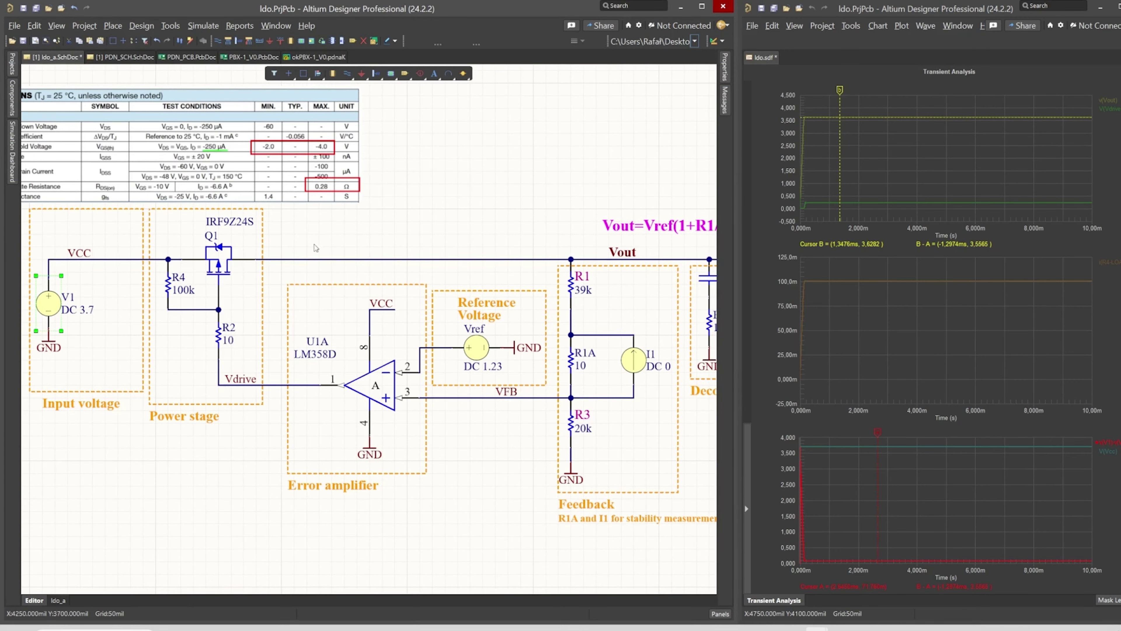
pyautogui.keyDown('shift'); pyautogui.hscroll(3, 460, 247); pyautogui.keyUp('shift')
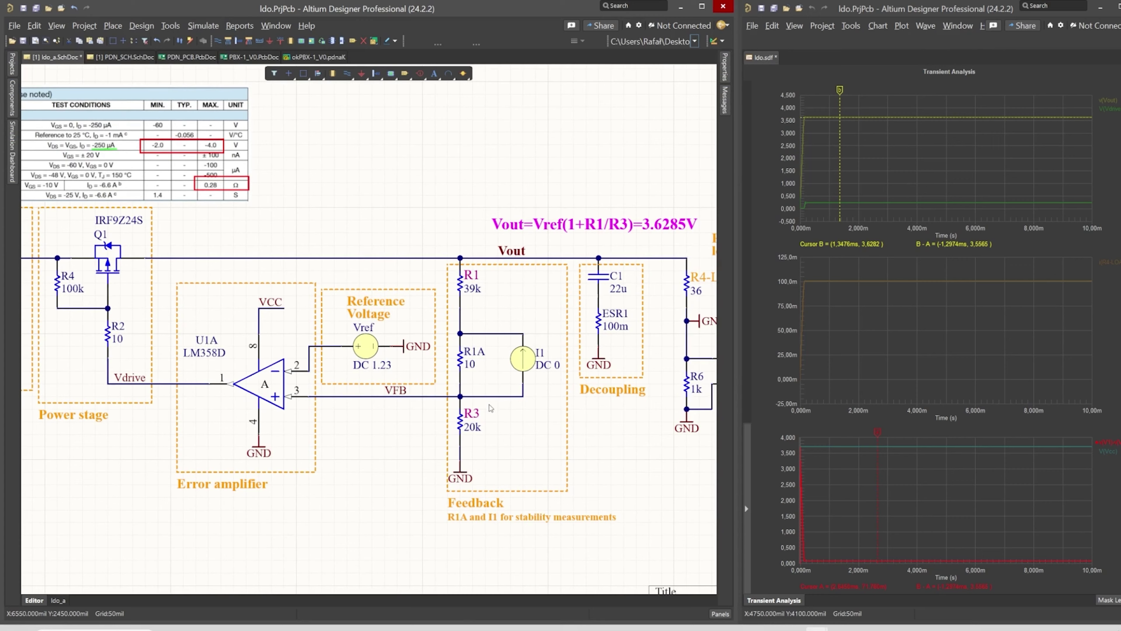
pyautogui.keyDown('shift'); pyautogui.hscroll(3, 338, 221); pyautogui.keyUp('shift')
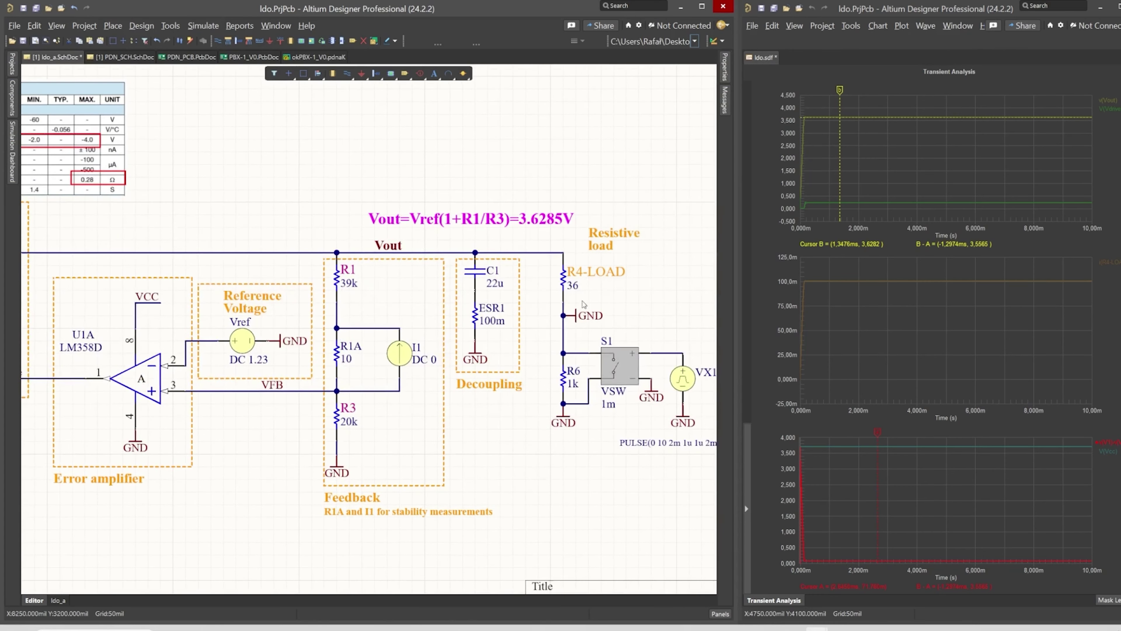
pyautogui.doubleClick(564, 279)
pyautogui.click(840, 162)
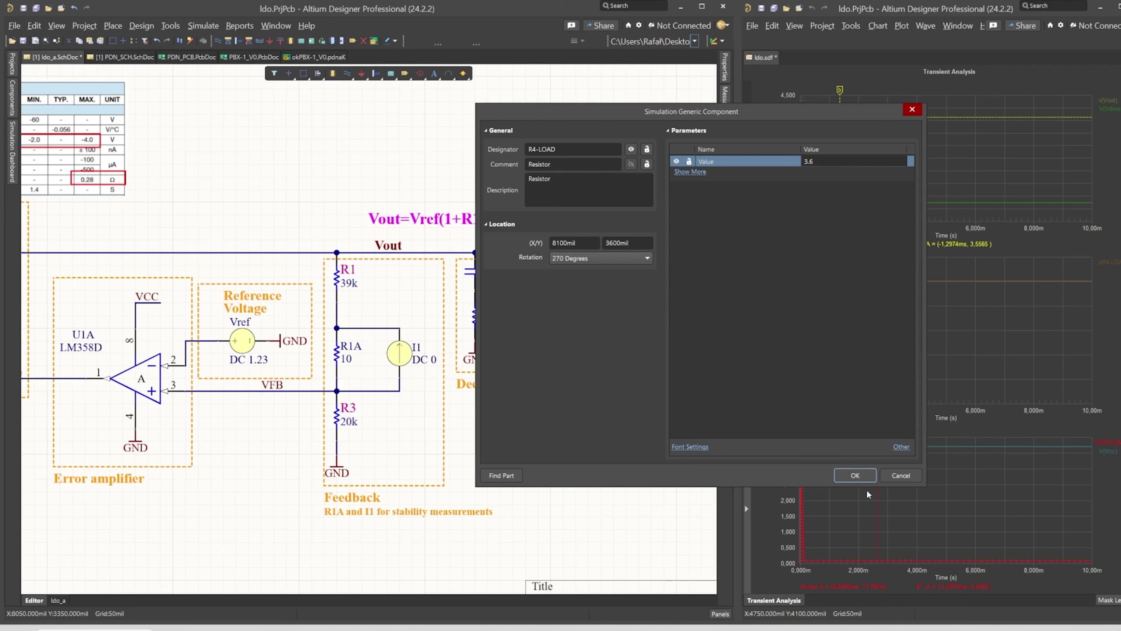
pyautogui.click(855, 475)
# - Rerun the transient simulation with the 3.6 Ω load and select the v(Vout) waveform
pyautogui.click(13, 170)
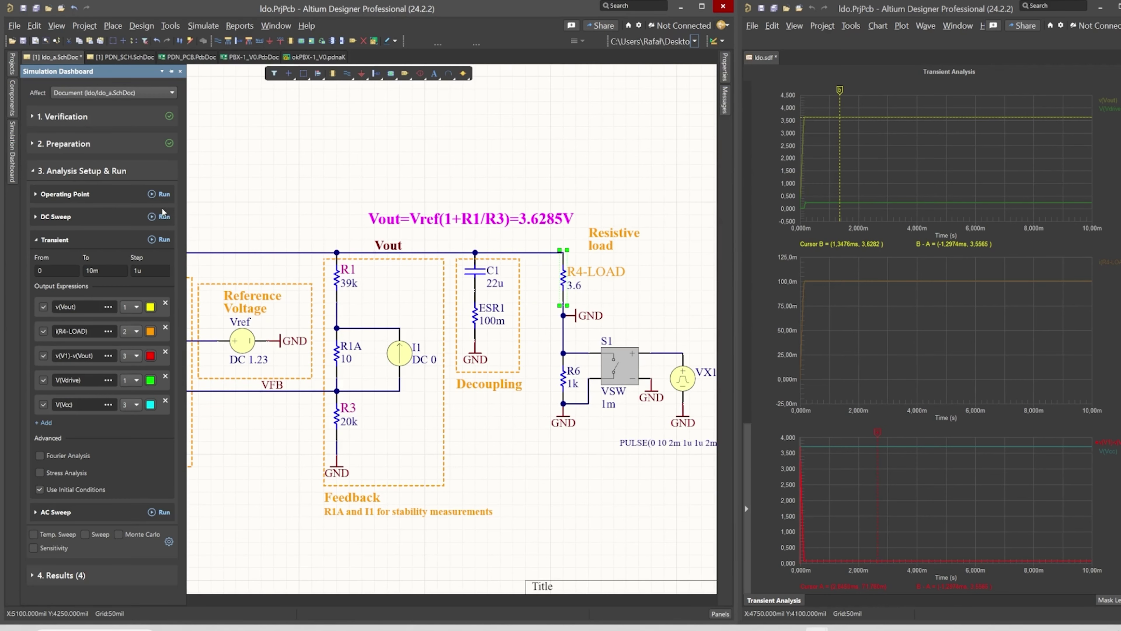
pyautogui.click(151, 240)
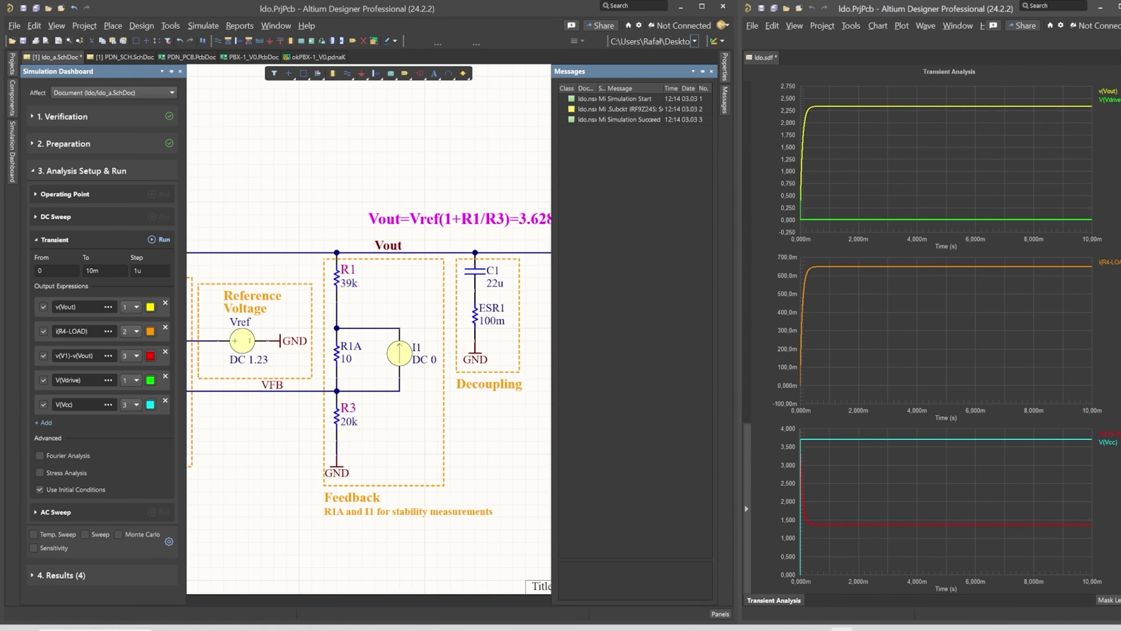
pyautogui.click(1107, 94)
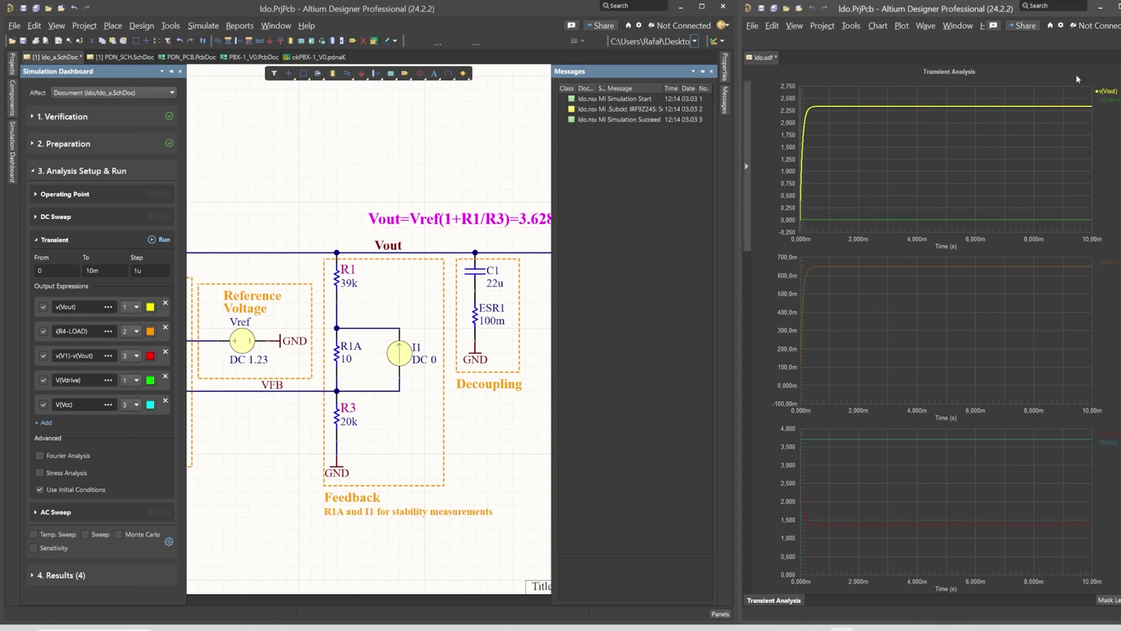
pyautogui.rightClick(1114, 94)
pyautogui.press('Escape')
# - Add Cursor A to the top plot and move it to about 2.4 ms
pyautogui.rightClick(1109, 105)
pyautogui.click(1115, 108)
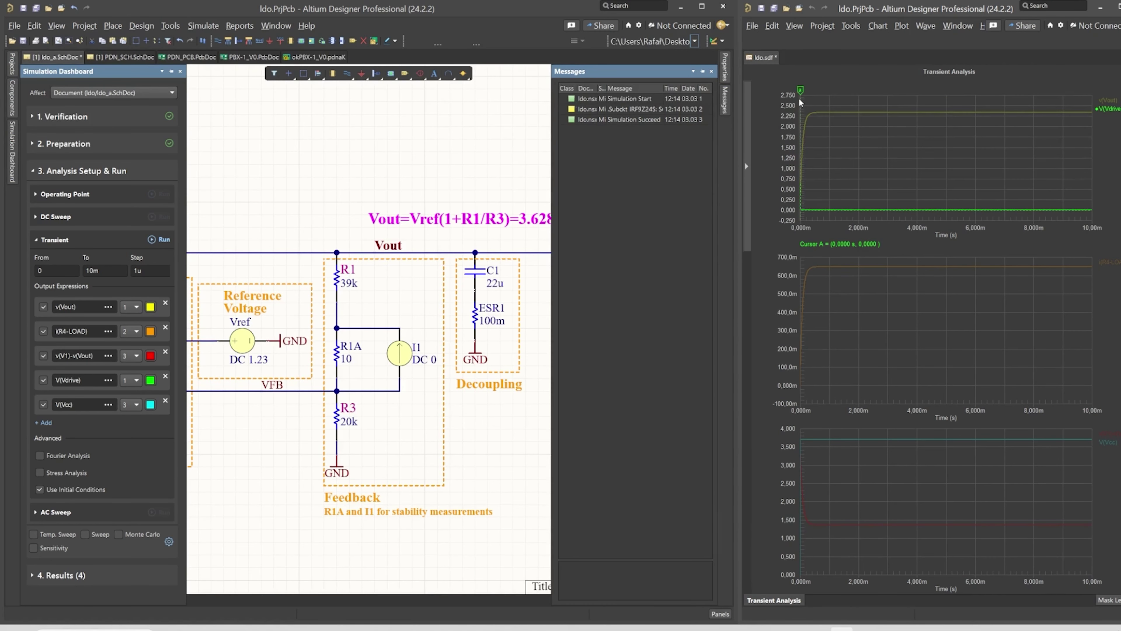
pyautogui.moveTo(800, 93); pyautogui.dragTo(836, 114)
pyautogui.click(391, 154)
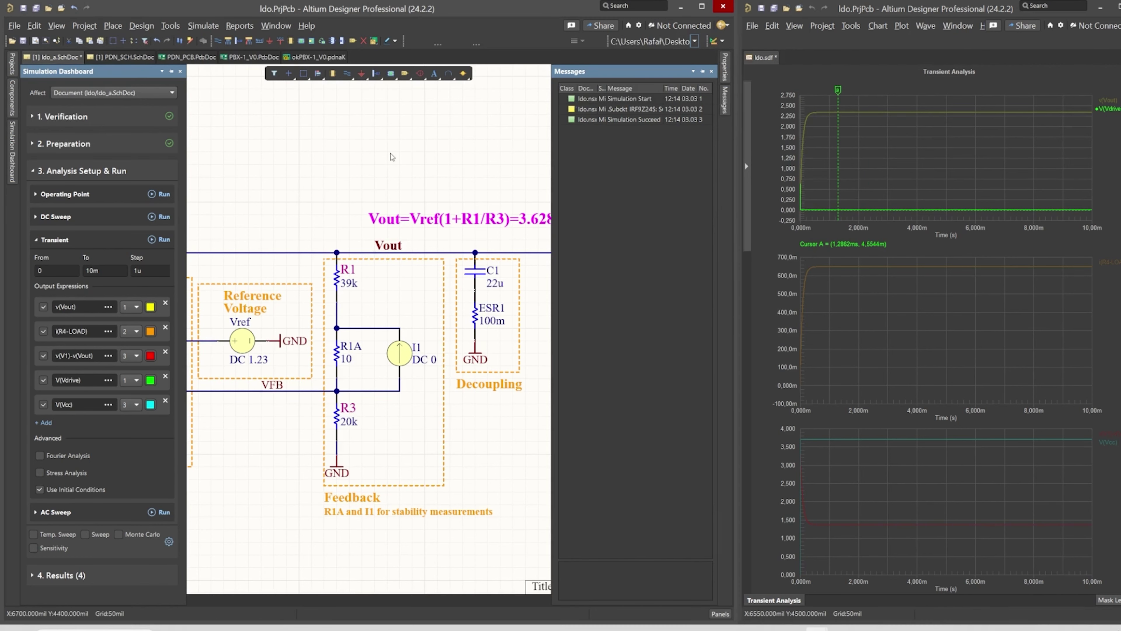
pyautogui.keyDown('ctrl'); pyautogui.scroll(-3, 391, 154); pyautogui.keyUp('ctrl')
# - Set input source V1 to DC 4 V and rerun the transient simulation
pyautogui.moveTo(360, 170); pyautogui.dragTo(525, 166, button='right')
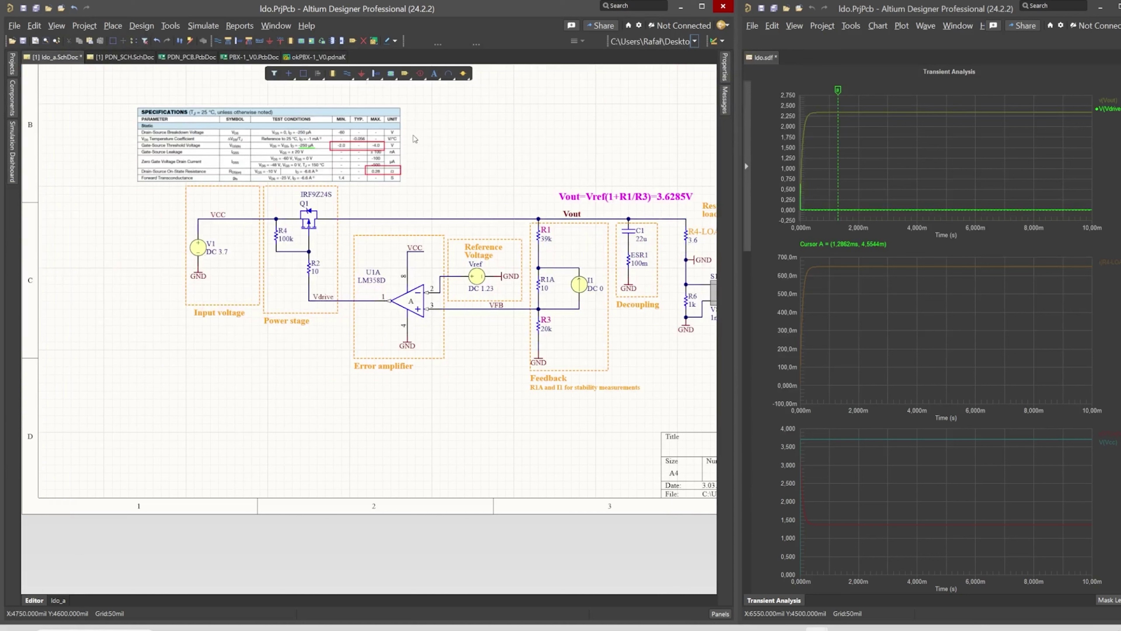
pyautogui.doubleClick(197, 251)
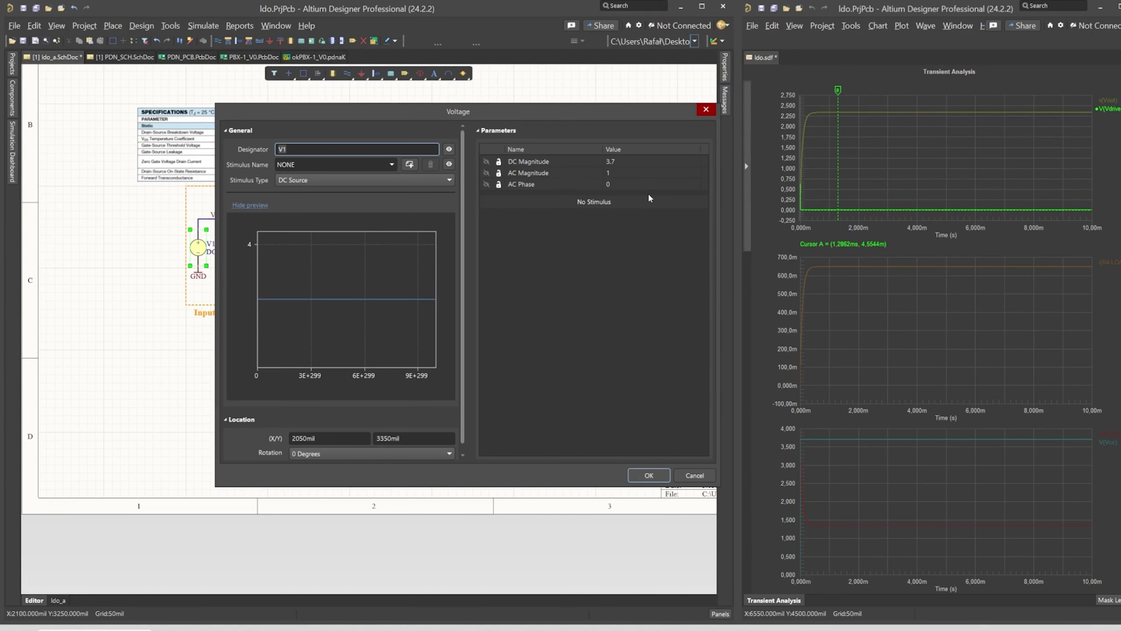
pyautogui.doubleClick(615, 161)
pyautogui.write('4')
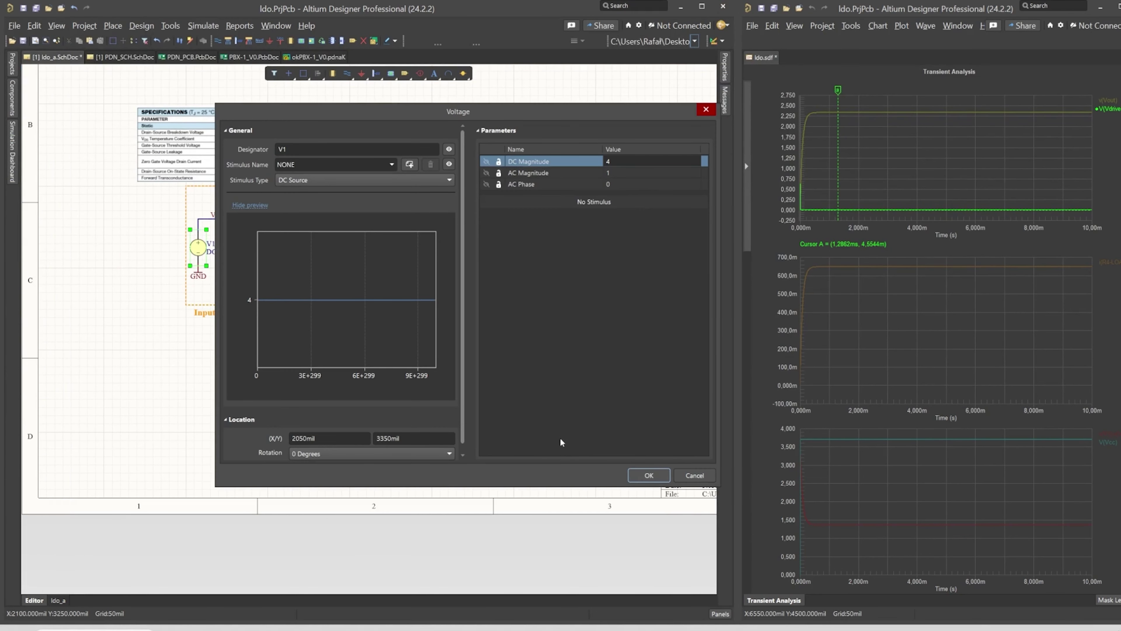
pyautogui.click(650, 476)
pyautogui.moveTo(12, 150)
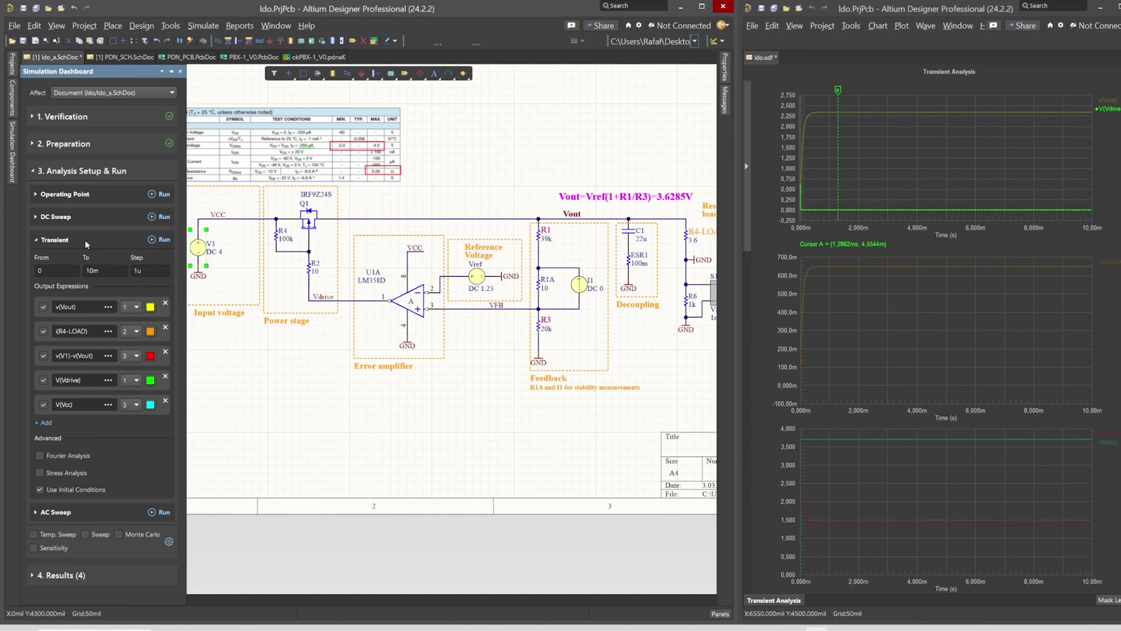
pyautogui.click(160, 241)
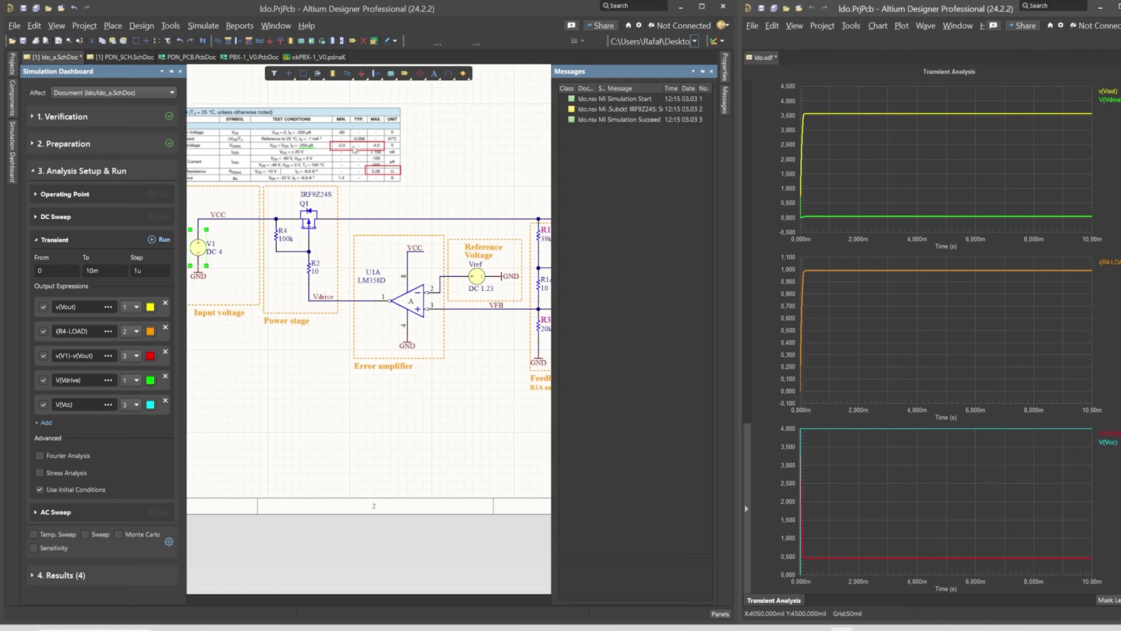
pyautogui.scroll(5, 356, 149)
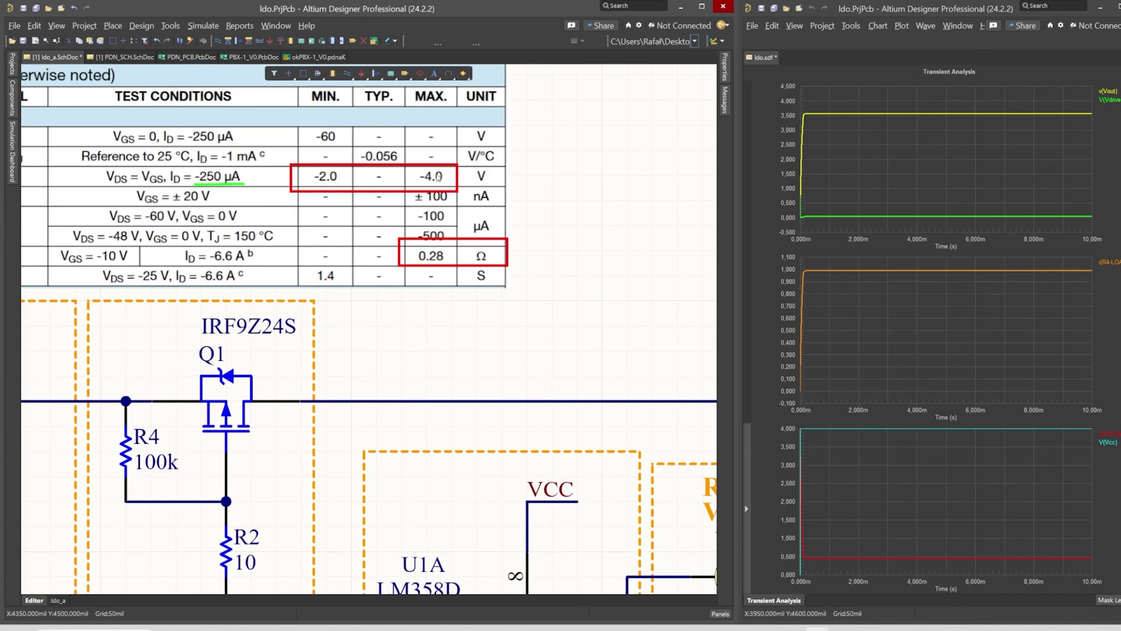
pyautogui.moveTo(355, 342); pyautogui.dragTo(579, 195, button='right')
pyautogui.moveTo(525, 411); pyautogui.dragTo(351, 310, button='right')
pyautogui.scroll(5, 441, 353)
pyautogui.hscroll(-3, 398, 287)
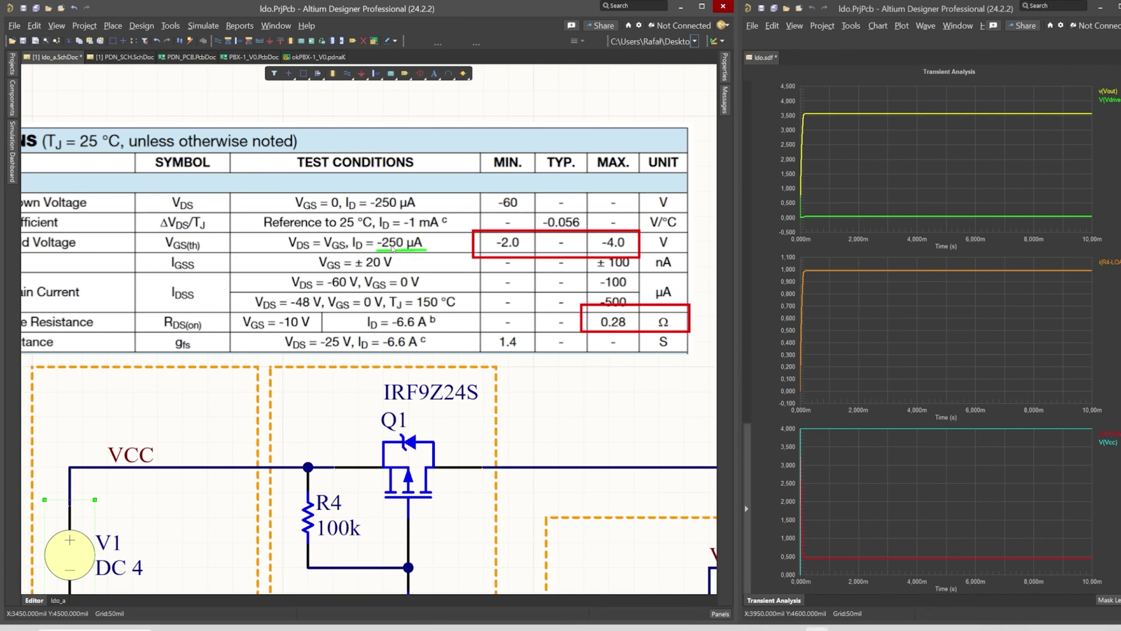
pyautogui.moveTo(488, 463); pyautogui.dragTo(359, 193, button='right')
pyautogui.keyDown('ctrl'); pyautogui.scroll(-2, 220, 199); pyautogui.keyUp('ctrl')
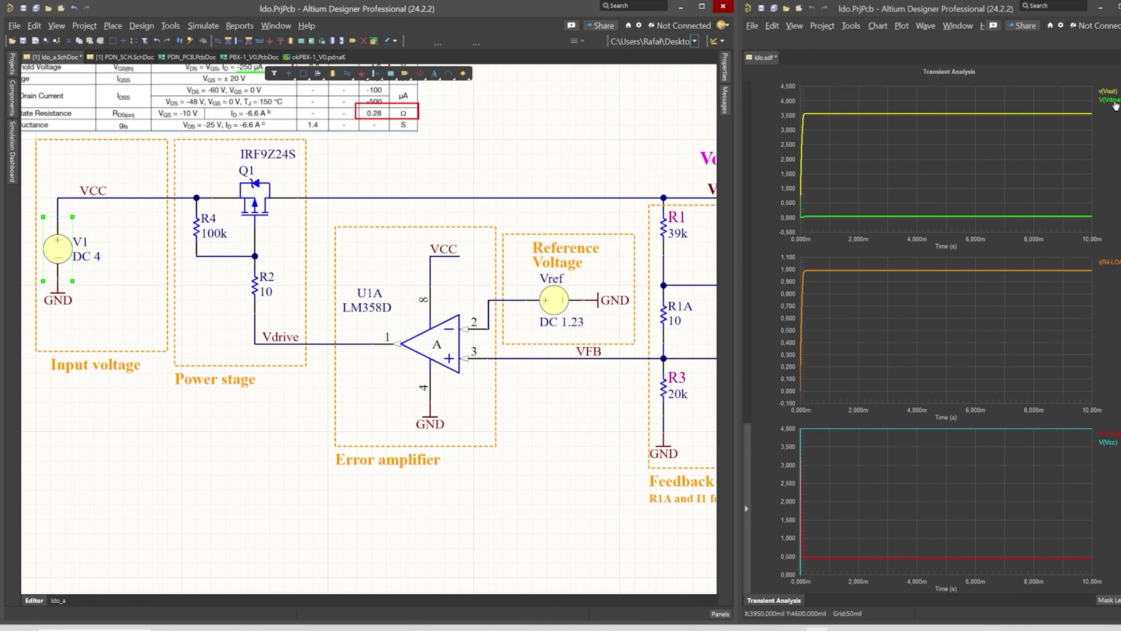
# - Add Cursor A to the v(Vout) plot at about 1.44 ms
pyautogui.click(1113, 92)
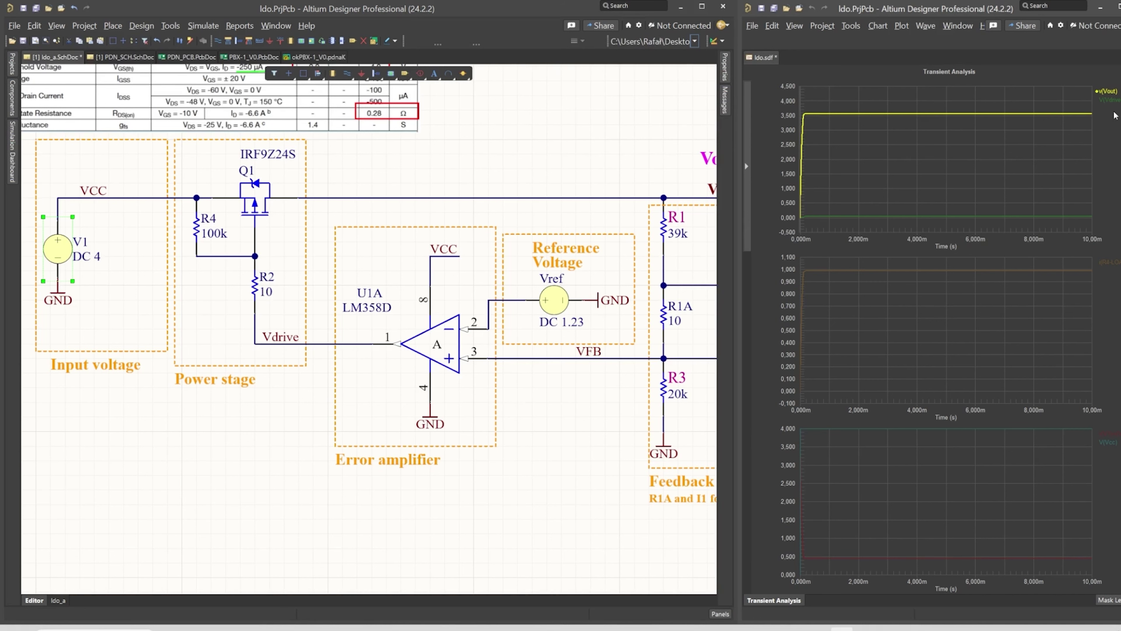
pyautogui.rightClick(1111, 91)
pyautogui.click(1059, 95)
pyautogui.moveTo(802, 91); pyautogui.dragTo(843, 91)
# - Set V1's DC magnitude to 4.25 V and rerun the transient simulation
pyautogui.doubleClick(71, 242)
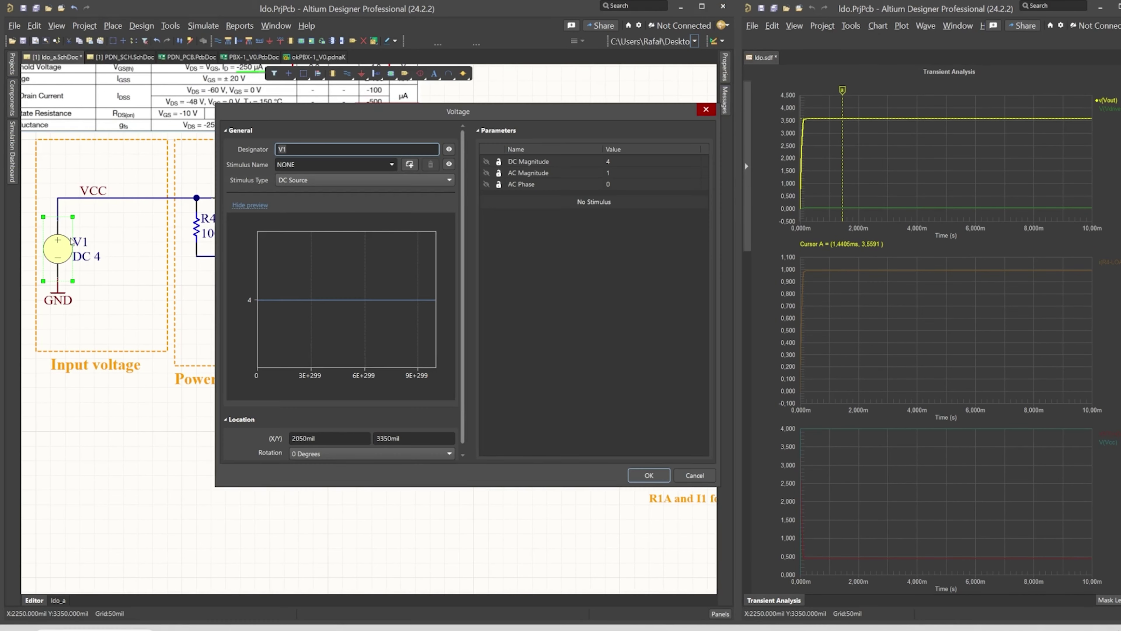
pyautogui.click(626, 161)
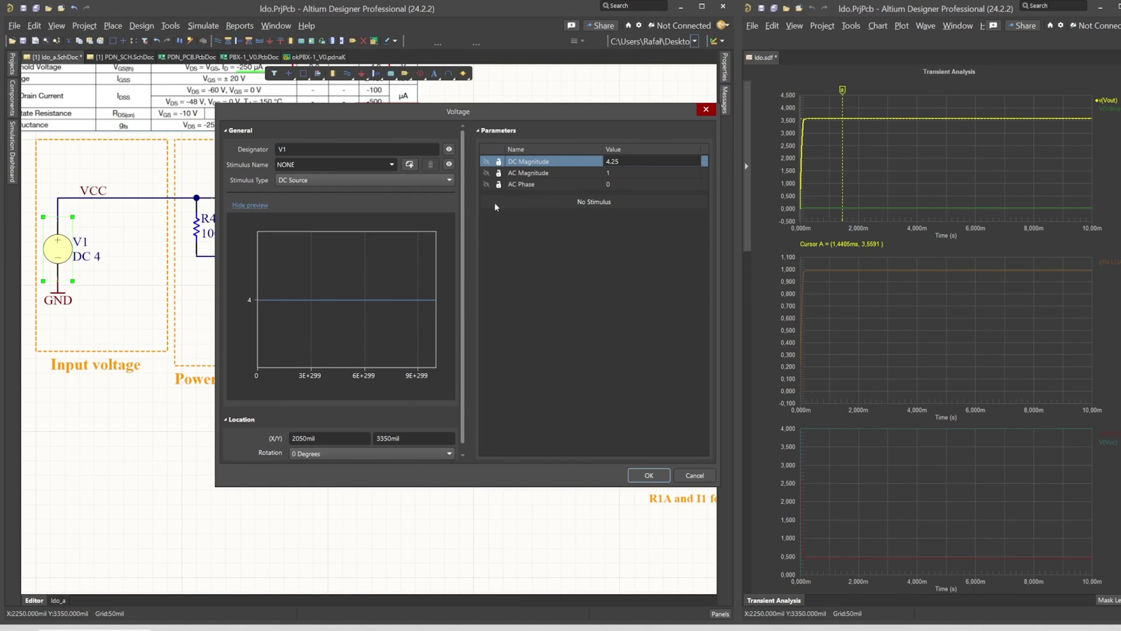
pyautogui.click(654, 473)
pyautogui.click(14, 172)
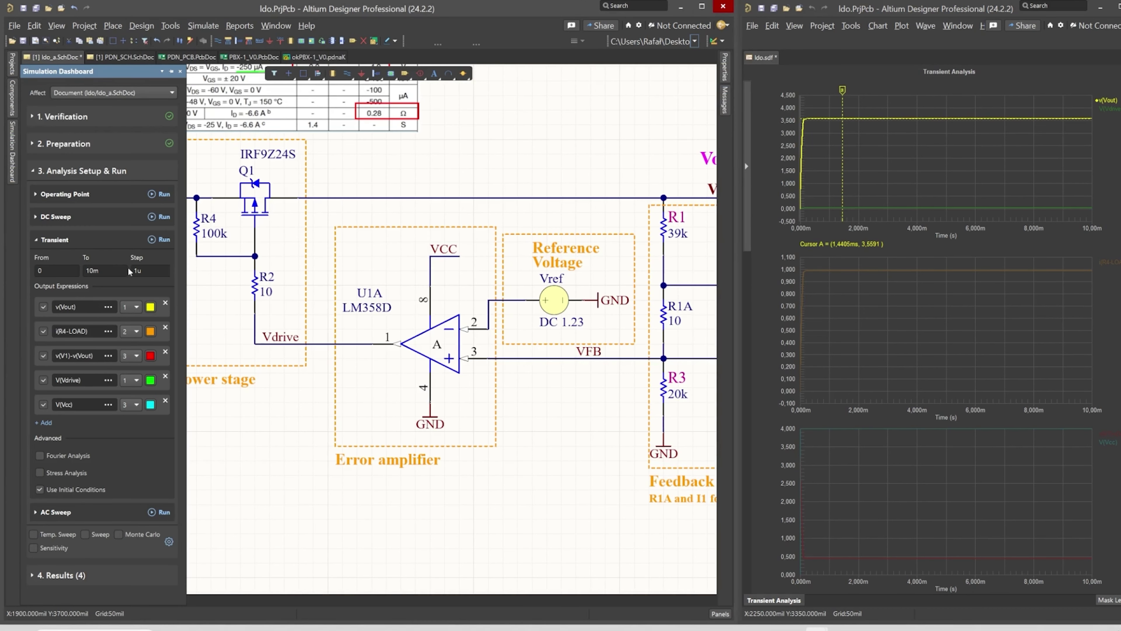
pyautogui.click(151, 240)
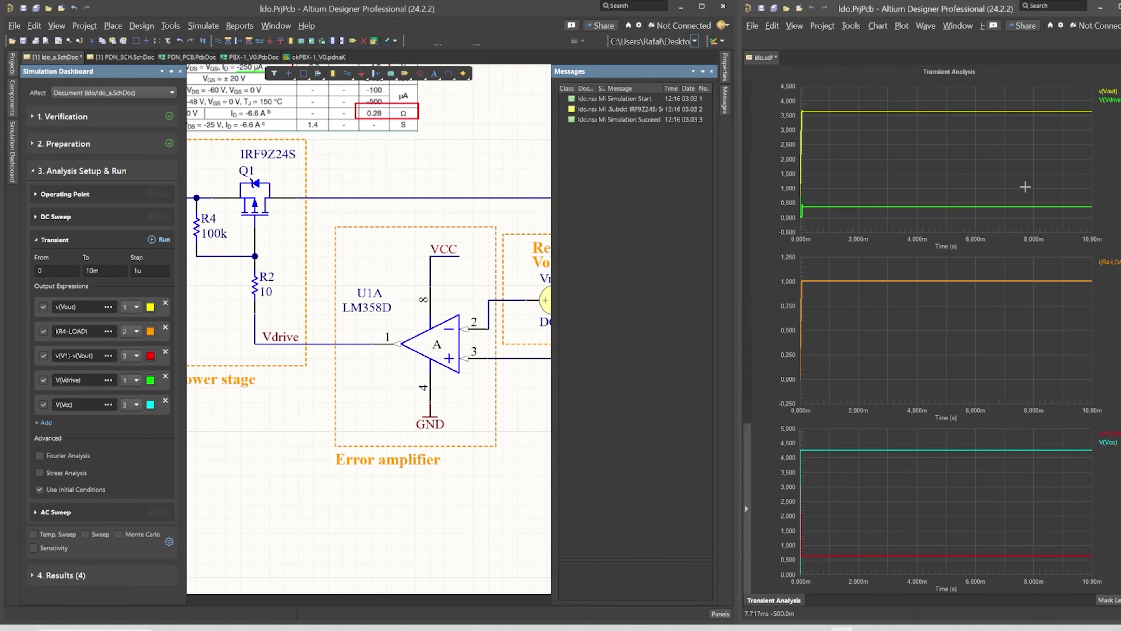
# - Place Cursor A on v(Vout) near 2.48 ms and Cursor B on V(Vdrive) near 1.75 ms
pyautogui.rightClick(1112, 92)
pyautogui.click(1064, 98)
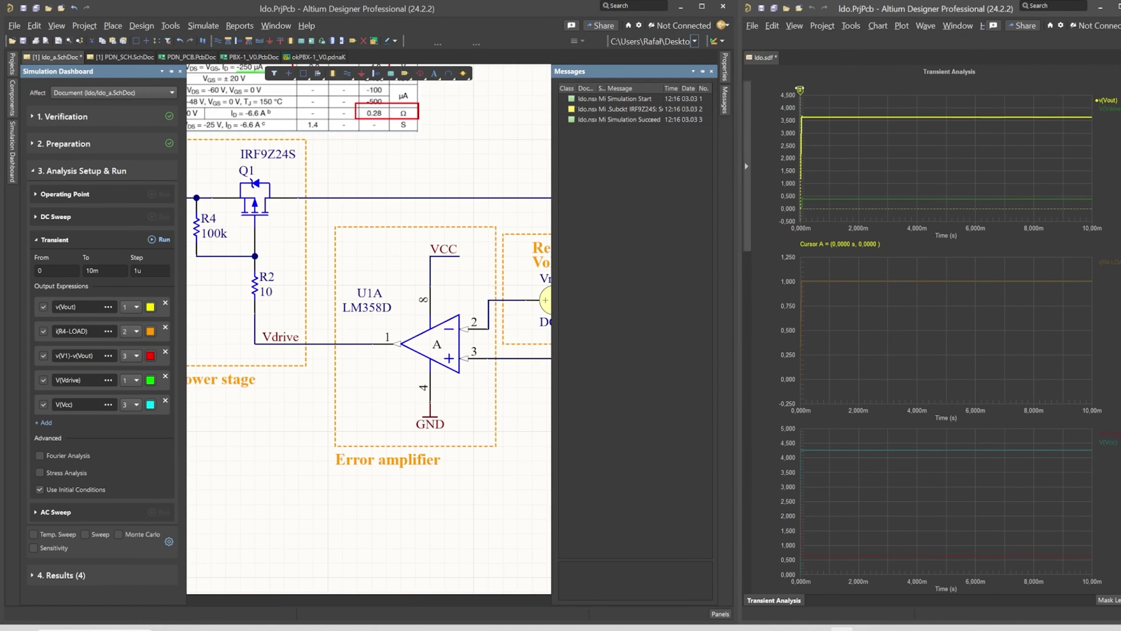
pyautogui.moveTo(802, 97); pyautogui.dragTo(872, 100)
pyautogui.click(1115, 109)
pyautogui.rightClick(1115, 110)
pyautogui.click(1050, 131)
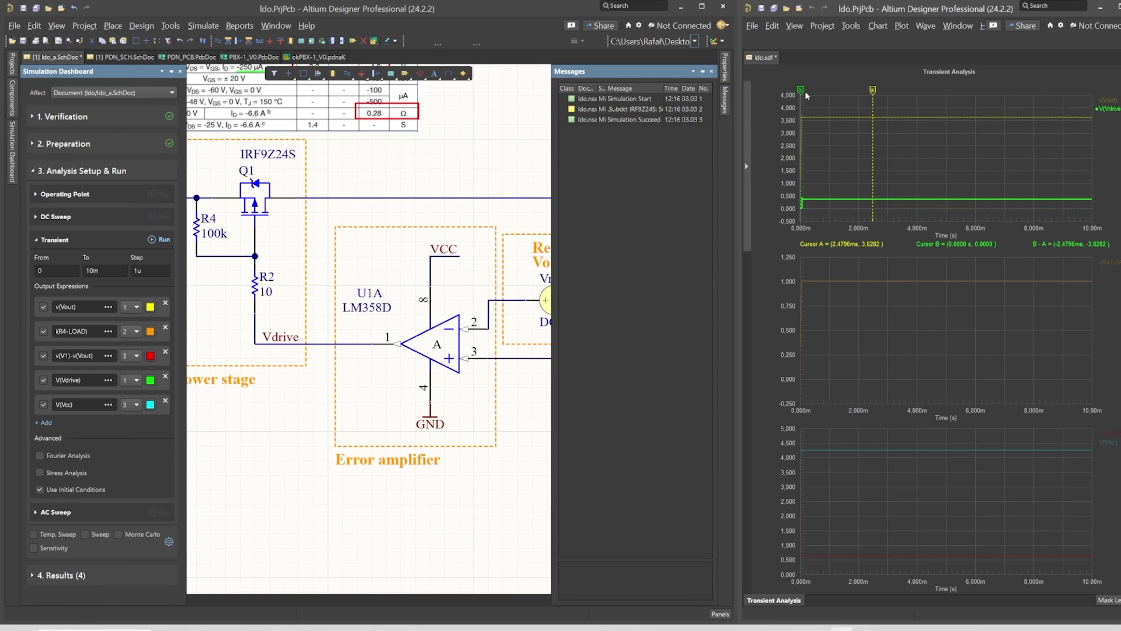
pyautogui.moveTo(808, 92); pyautogui.dragTo(852, 91)
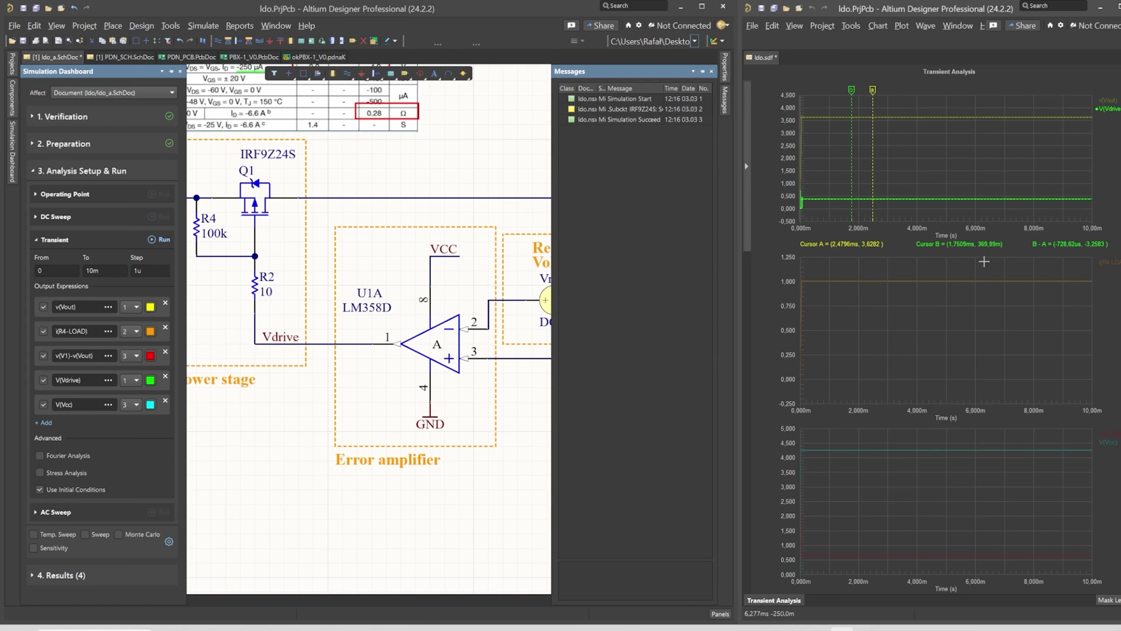
# - Move Cursor A onto the v(V1)-v(Vout) dropout trace
pyautogui.click(1117, 436)
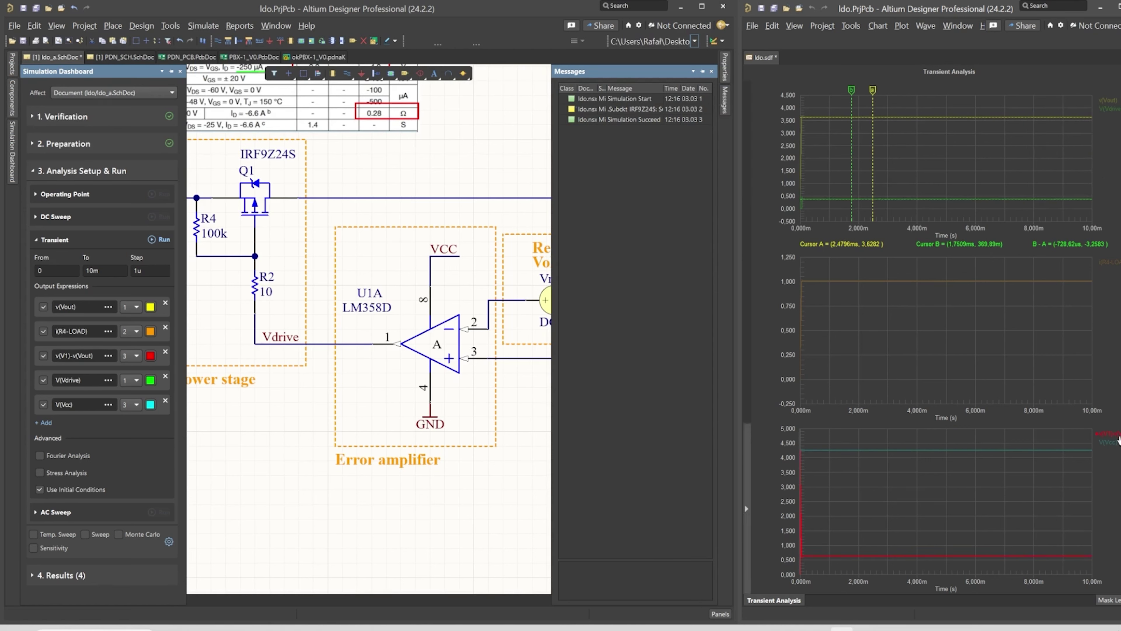
pyautogui.rightClick(1118, 439)
pyautogui.click(997, 446)
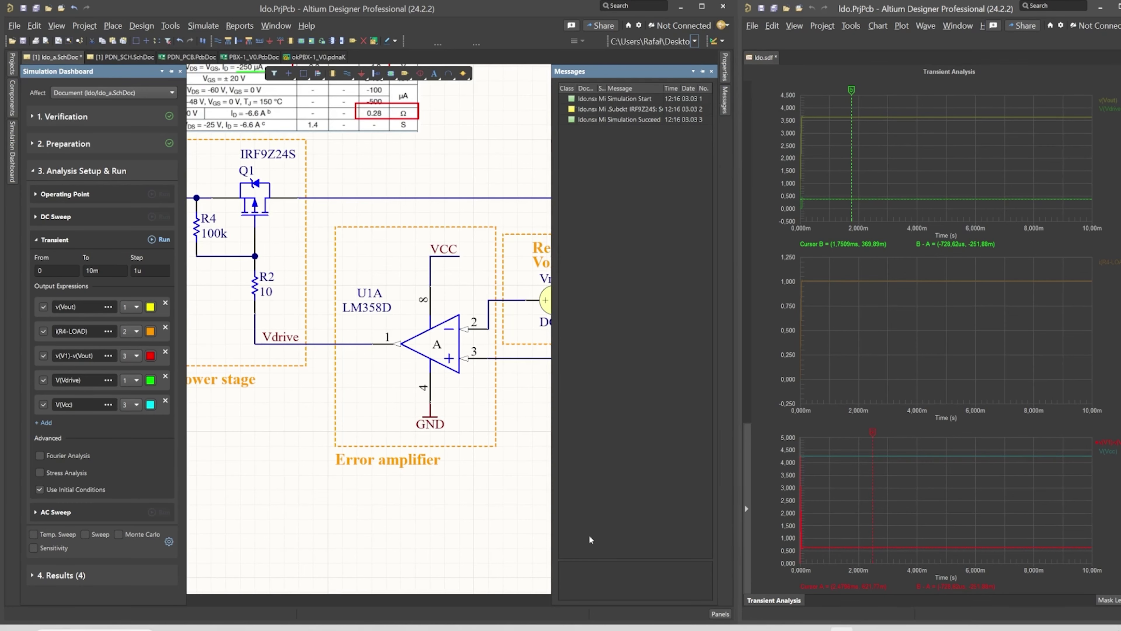
pyautogui.moveTo(262, 219); pyautogui.dragTo(387, 248, button='right')
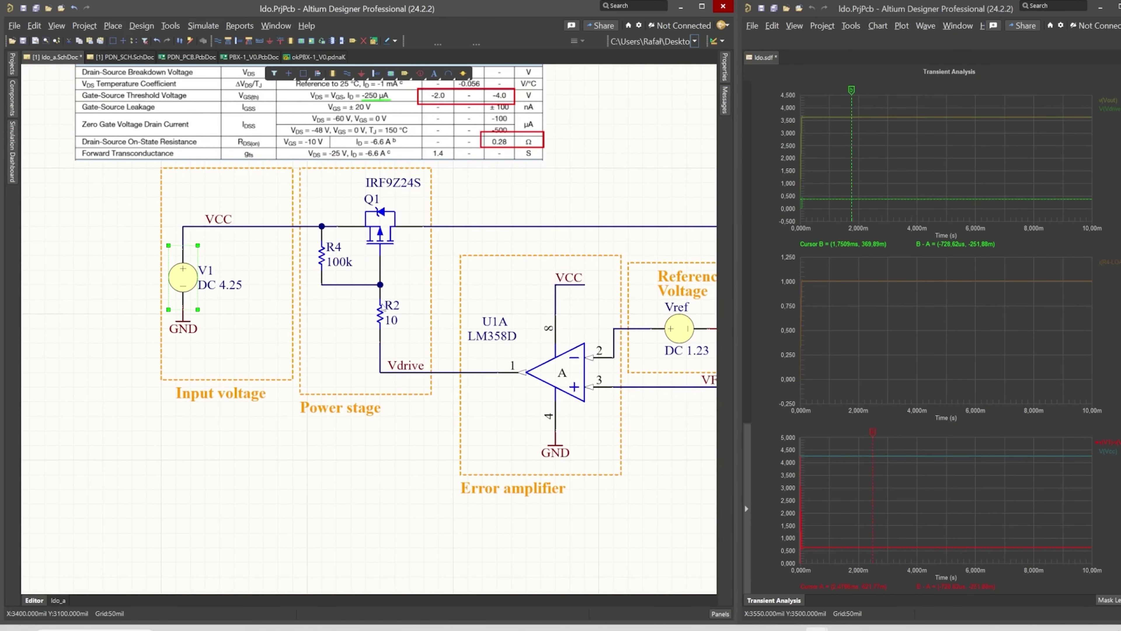
# - Reopen V1, keep it at 4.25 V, and rerun the transient simulation
pyautogui.moveTo(593, 300); pyautogui.dragTo(117, 314, button='right')
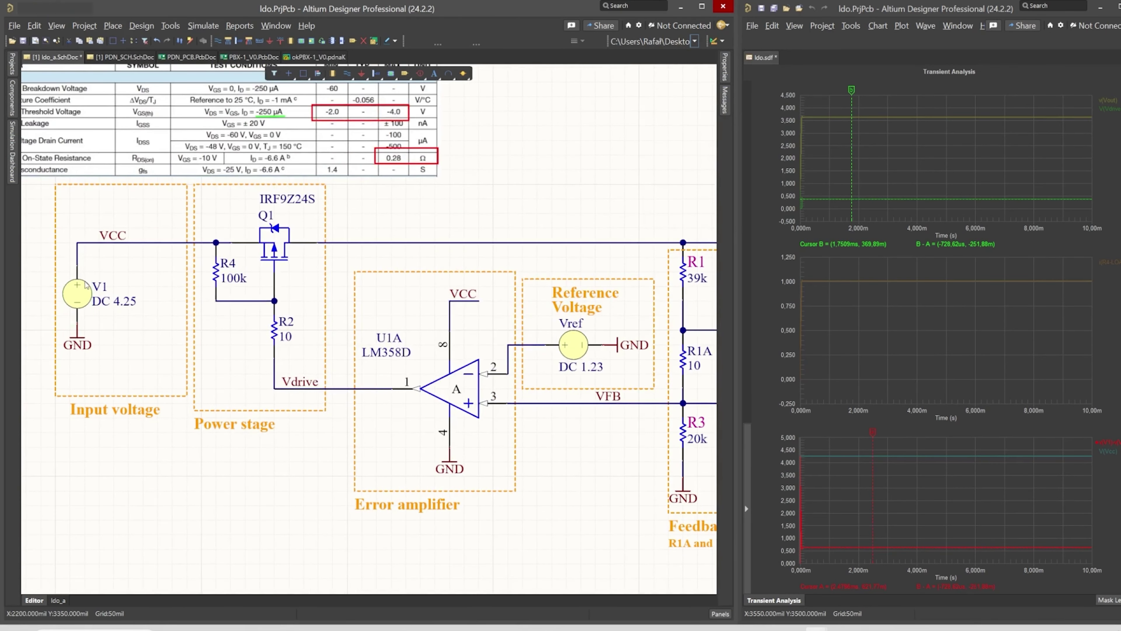
pyautogui.doubleClick(85, 283)
pyautogui.click(628, 161)
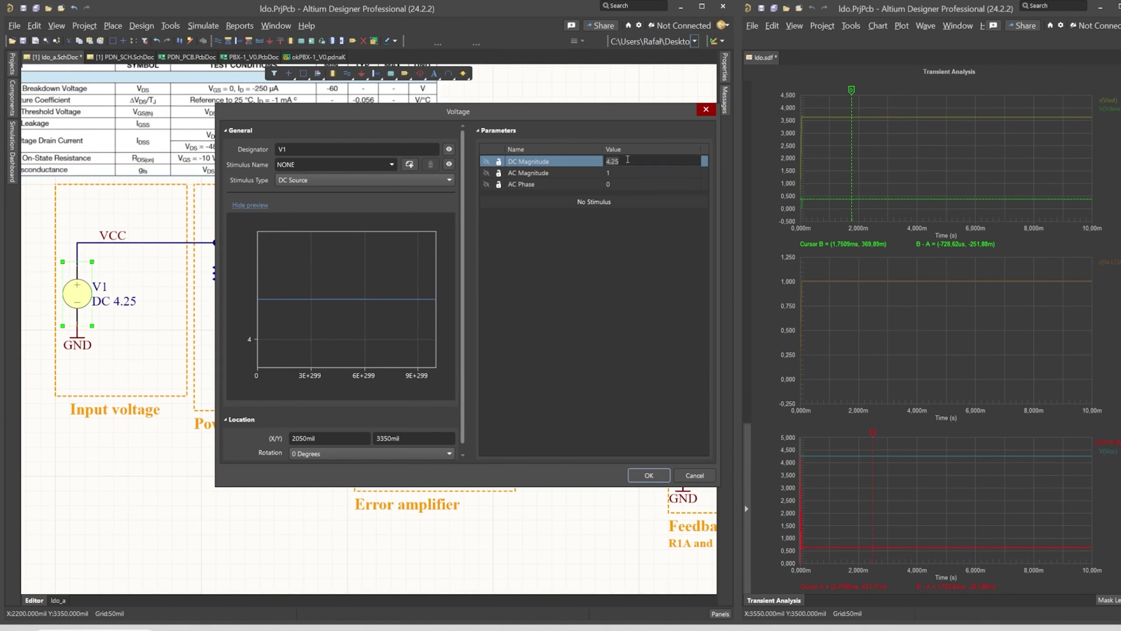
pyautogui.click(649, 476)
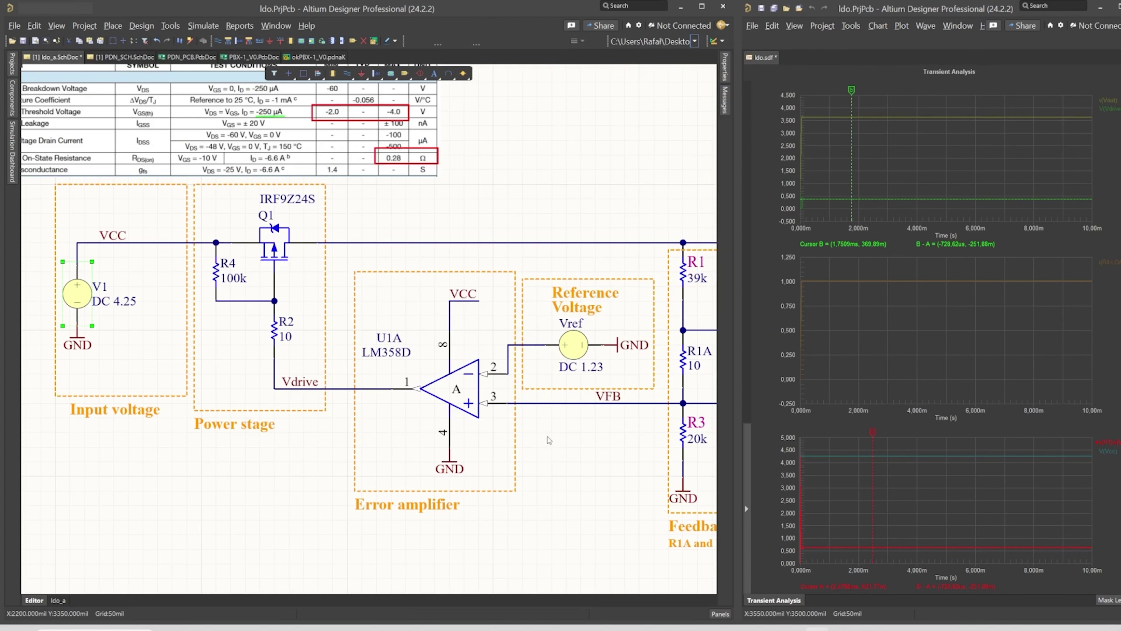
pyautogui.click(12, 150)
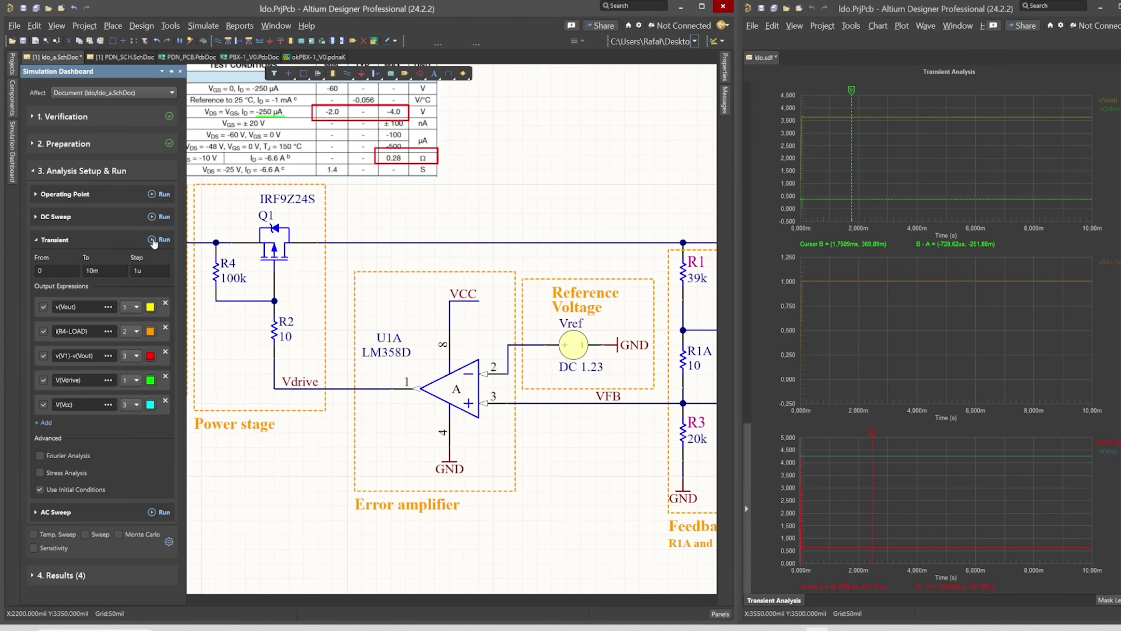
pyautogui.click(152, 240)
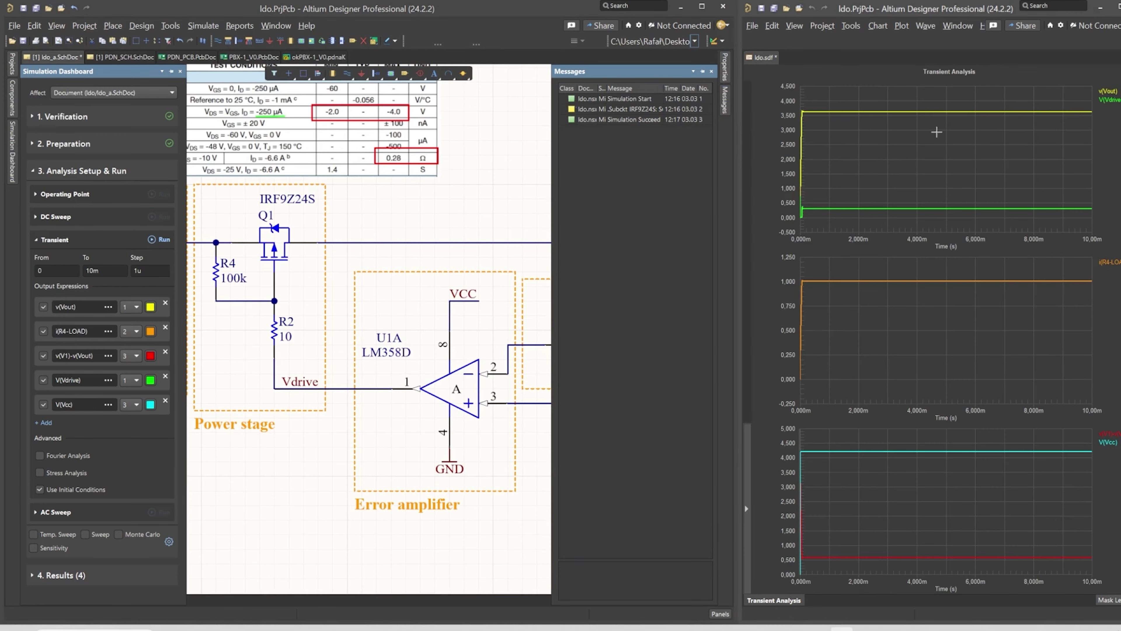
# - Add a cursor to the top plot, switch it to v(Vout), and move it to about 3.13 ms
pyautogui.rightClick(1116, 105)
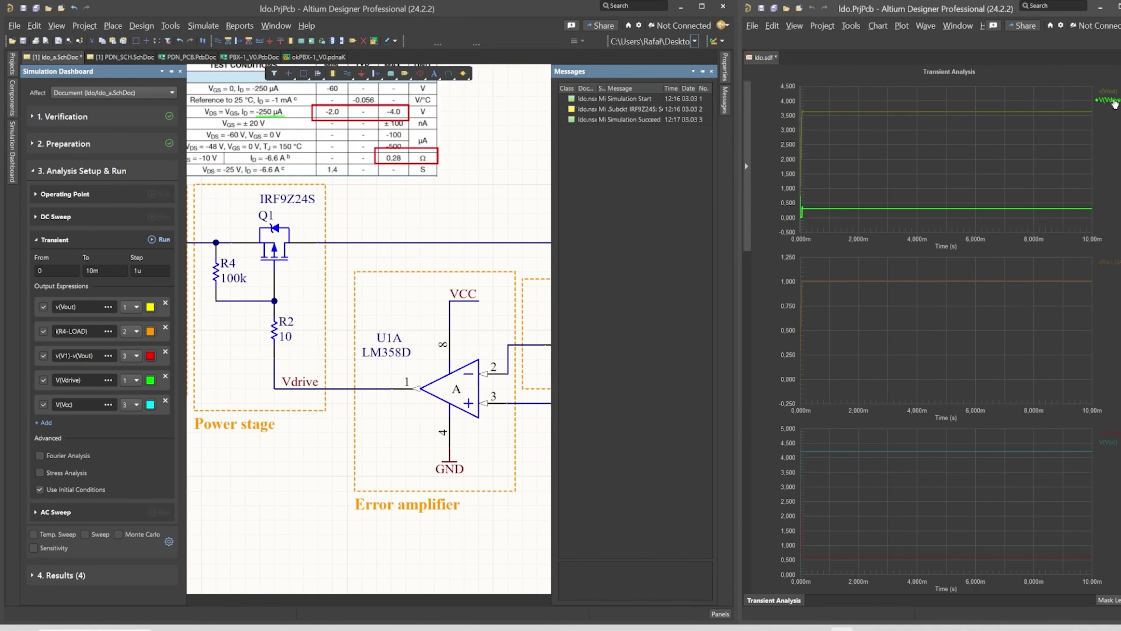
pyautogui.click(1118, 110)
pyautogui.moveTo(801, 90); pyautogui.dragTo(860, 94)
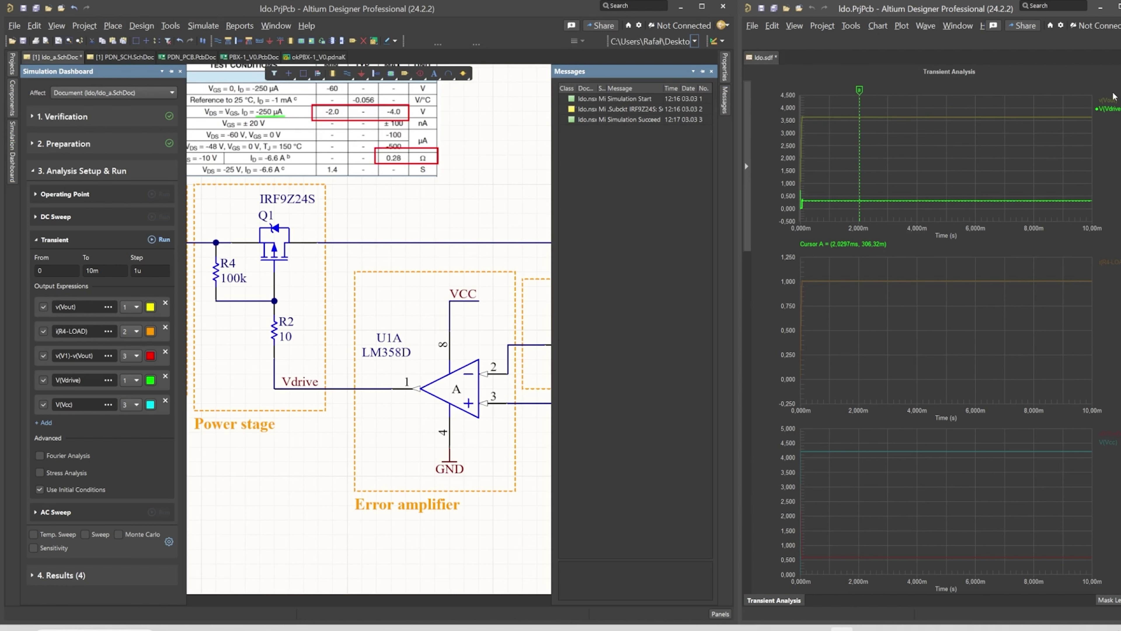
pyautogui.click(1111, 100)
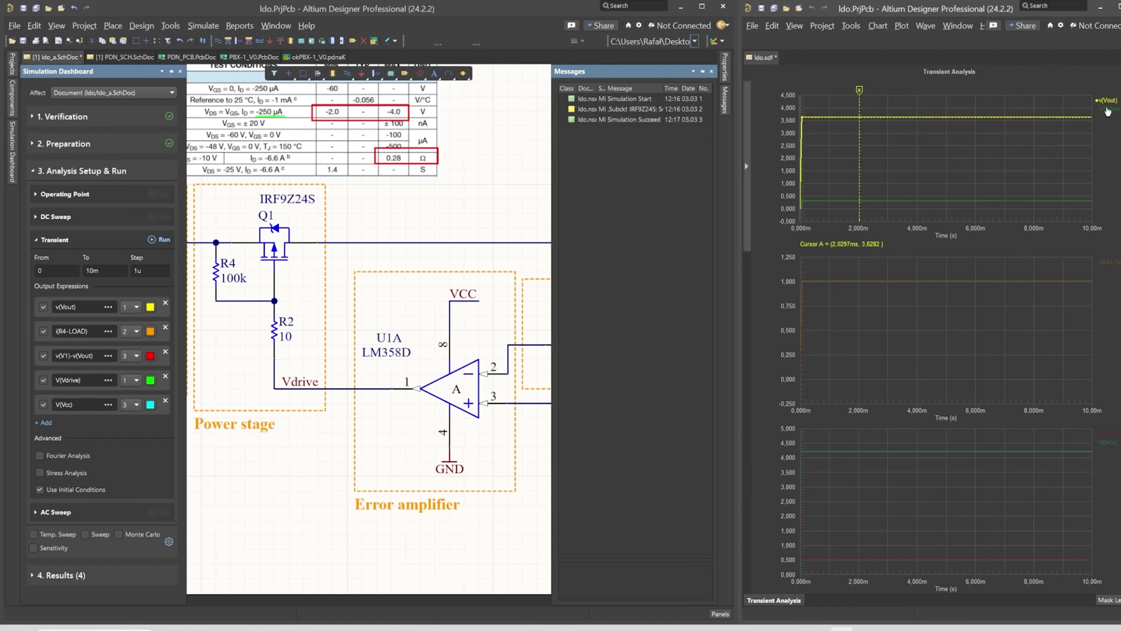
pyautogui.moveTo(859, 91); pyautogui.dragTo(892, 95)
pyautogui.click(427, 219)
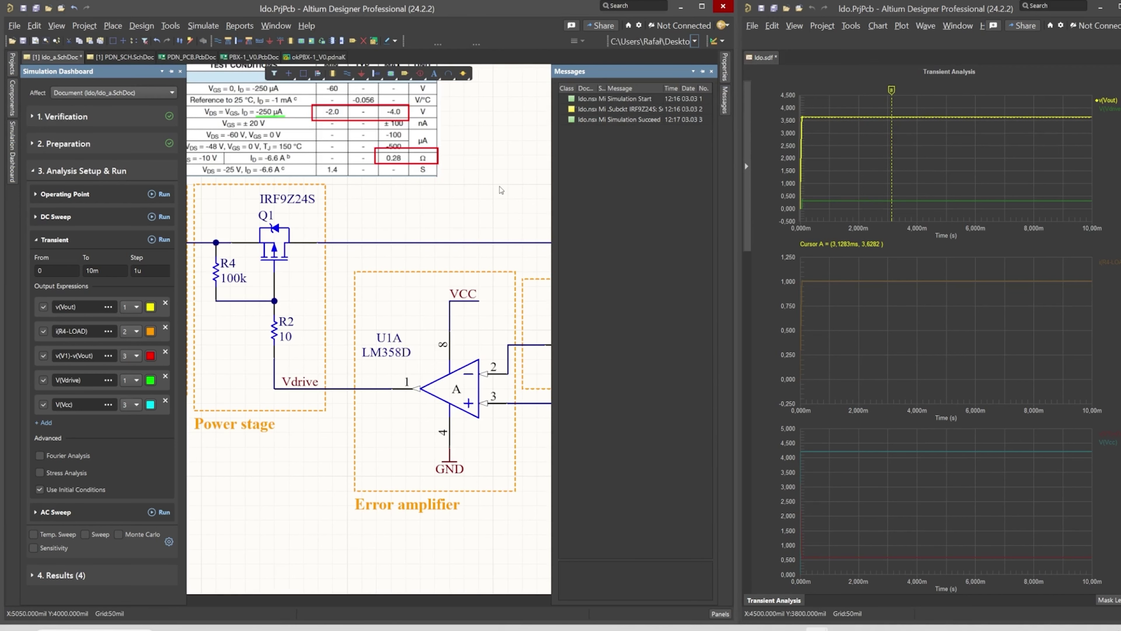
# - Change load resistor R4-LOAD's value to 1.8
pyautogui.hscroll(5, 699, 294)
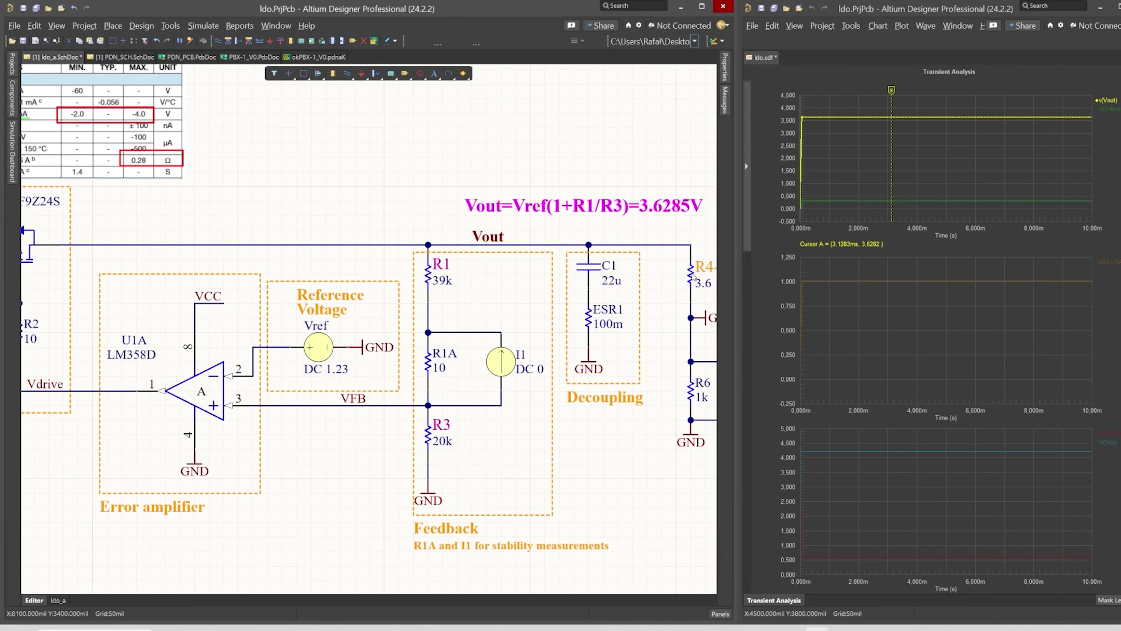
pyautogui.doubleClick(691, 276)
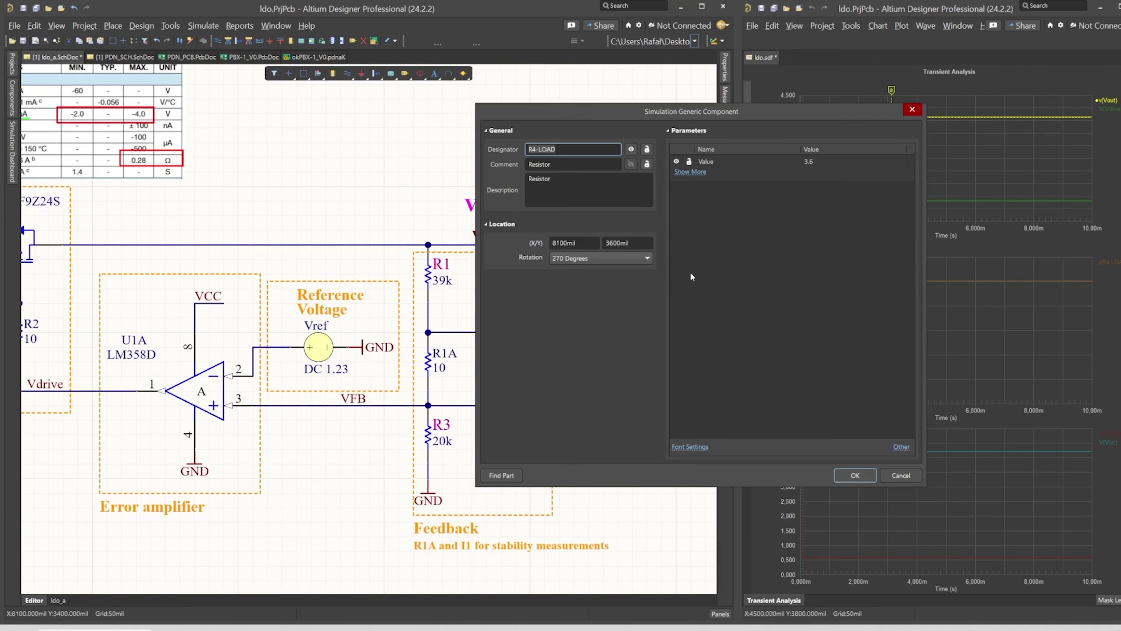
pyautogui.click(826, 163)
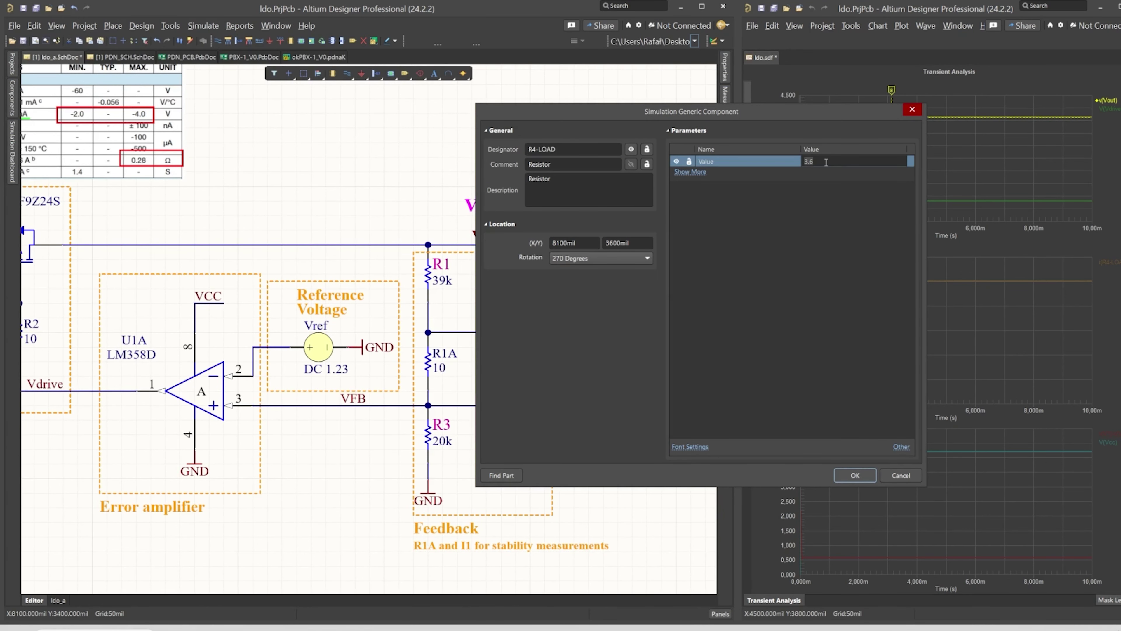
pyautogui.write('1.8')
pyautogui.click(855, 477)
# - Rerun the transient with the 1.8 load and pan to the input and power stage
pyautogui.click(12, 150)
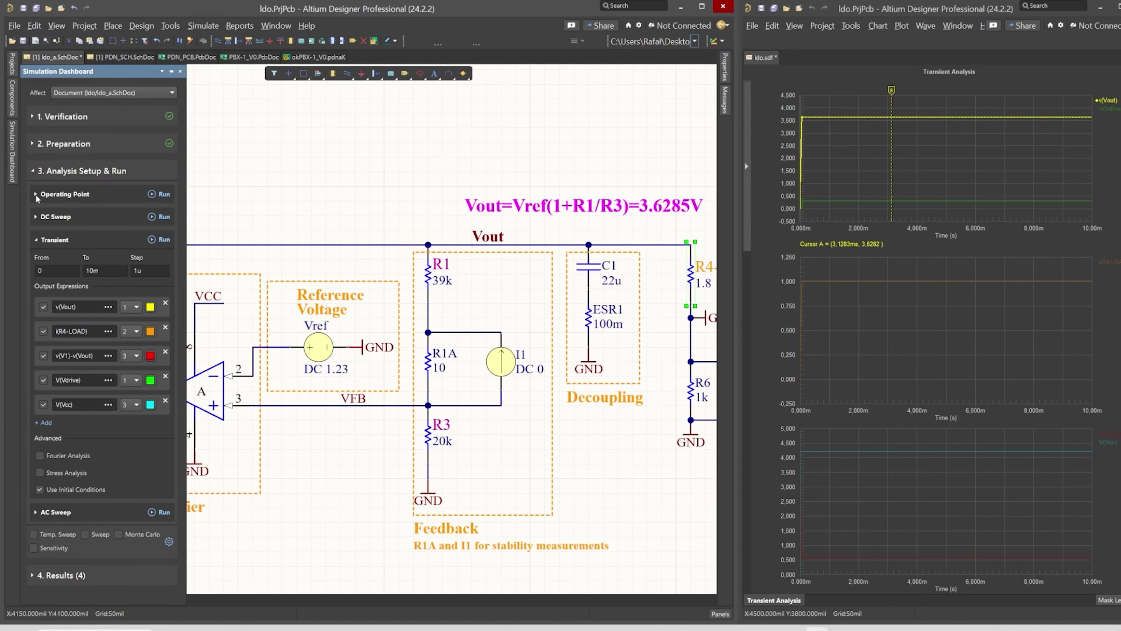
pyautogui.click(154, 240)
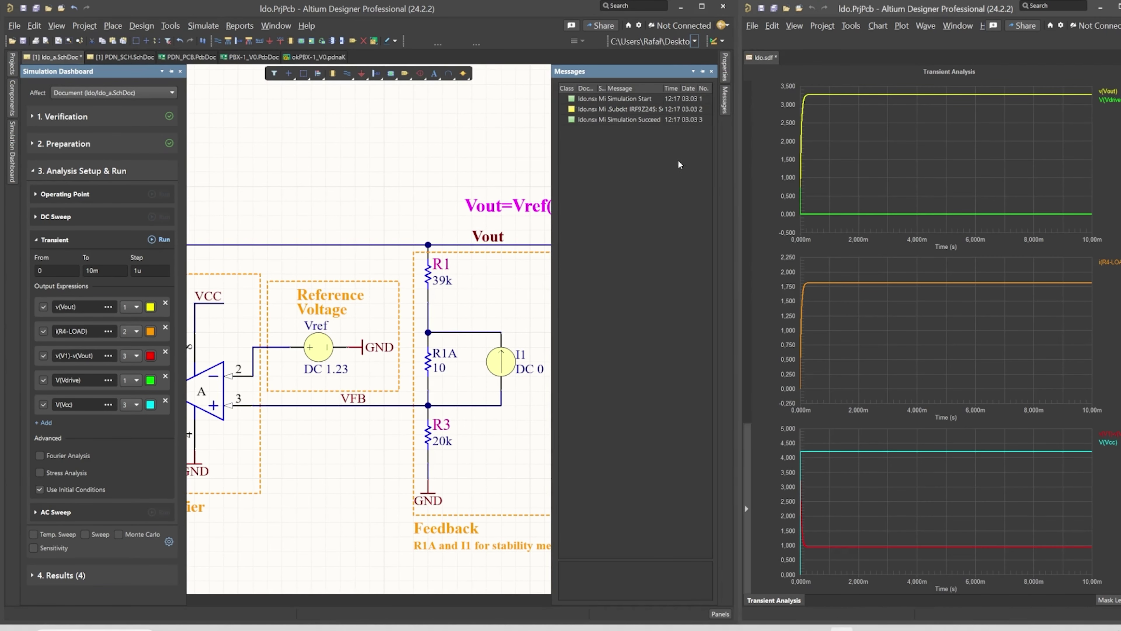
pyautogui.click(324, 148)
pyautogui.moveTo(132, 254); pyautogui.dragTo(441, 292, button='right')
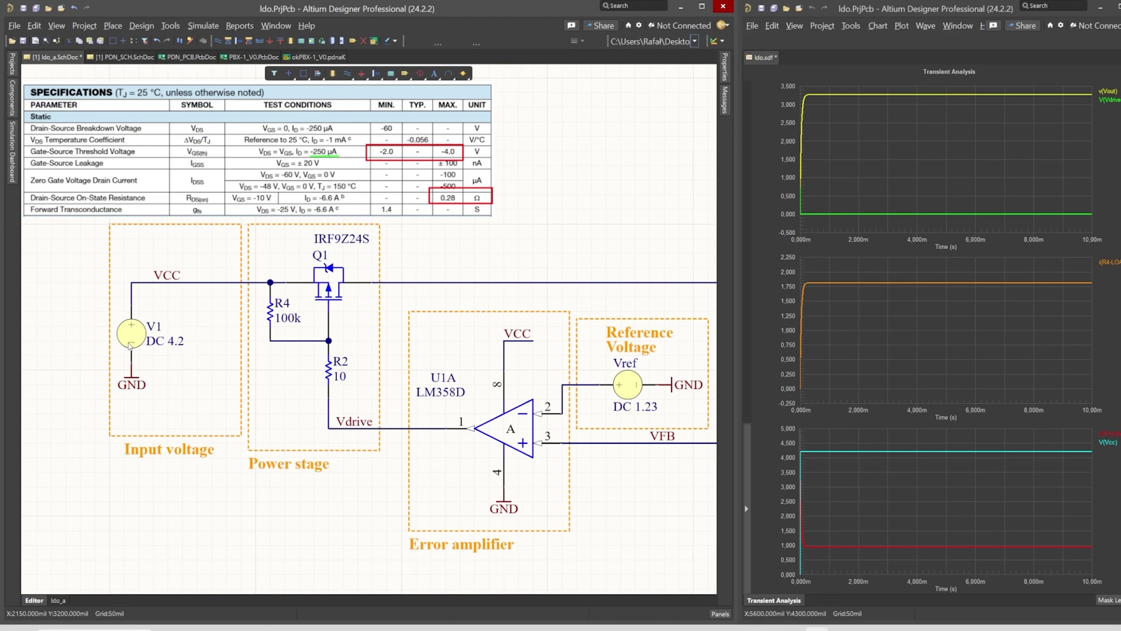
# - Set V1's DC magnitude to 4.5 V and rerun the transient simulation
pyautogui.doubleClick(132, 335)
pyautogui.click(623, 161)
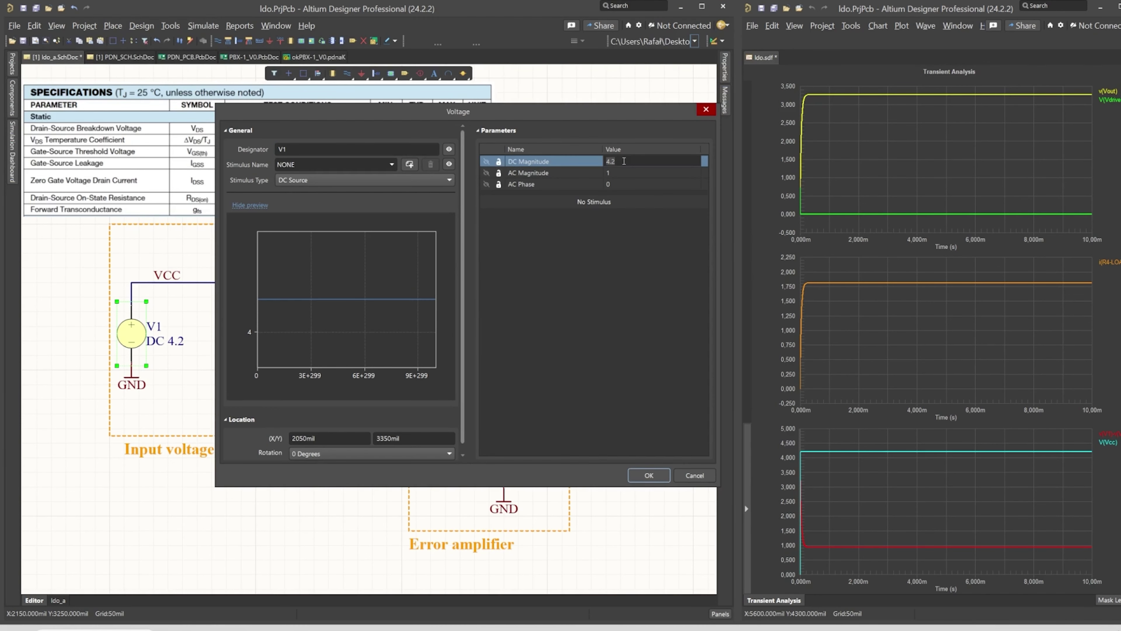
pyautogui.write('4.5')
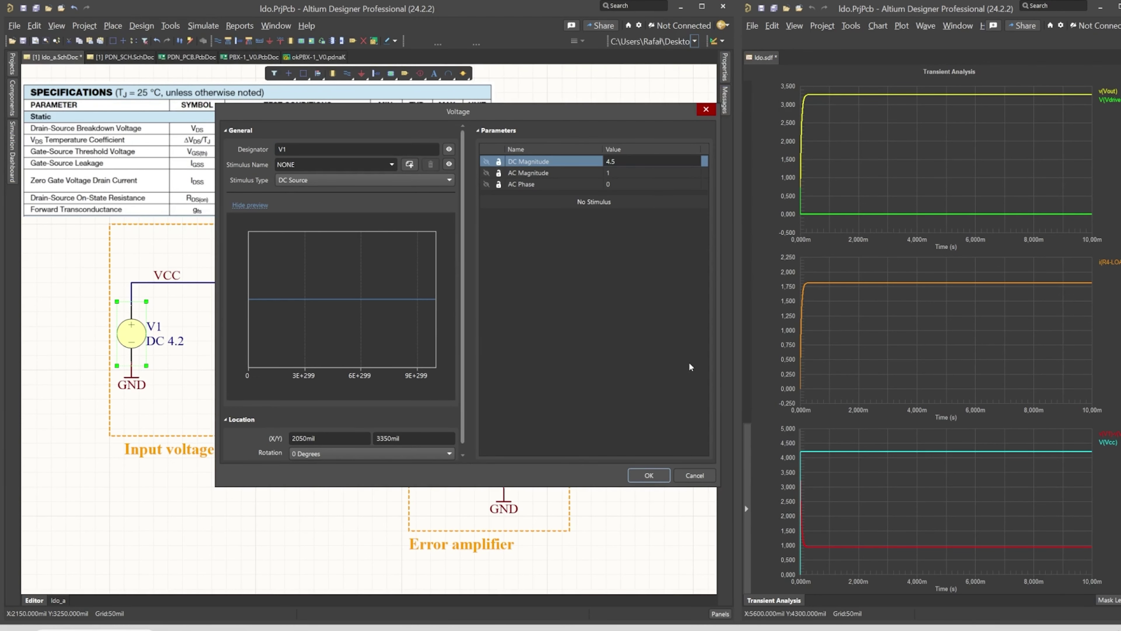
pyautogui.click(649, 475)
pyautogui.click(12, 152)
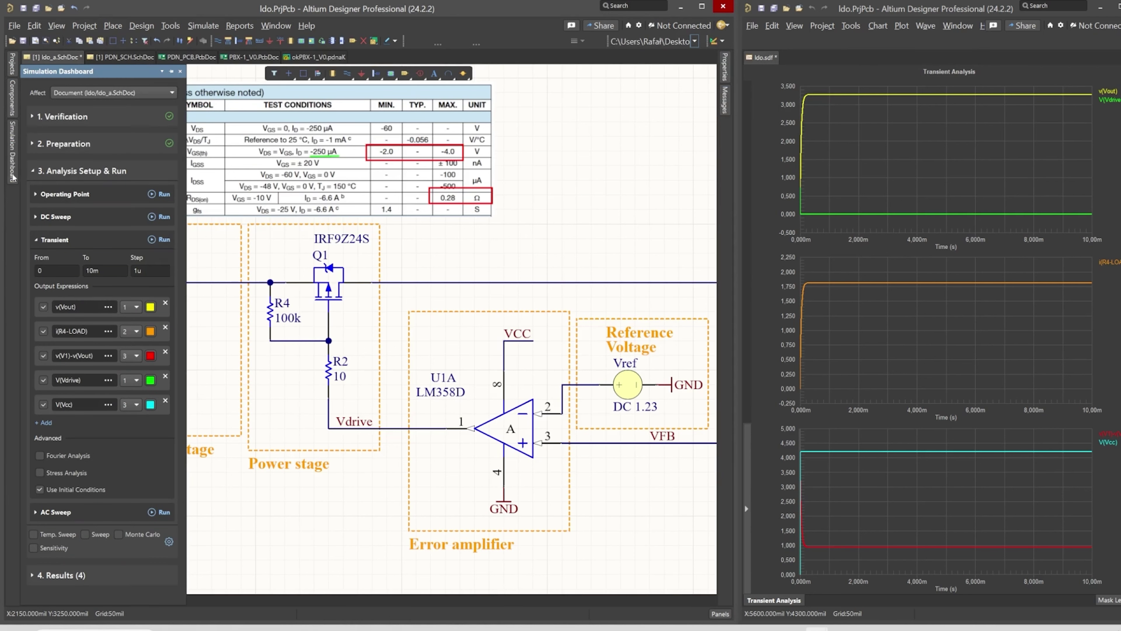
pyautogui.click(150, 242)
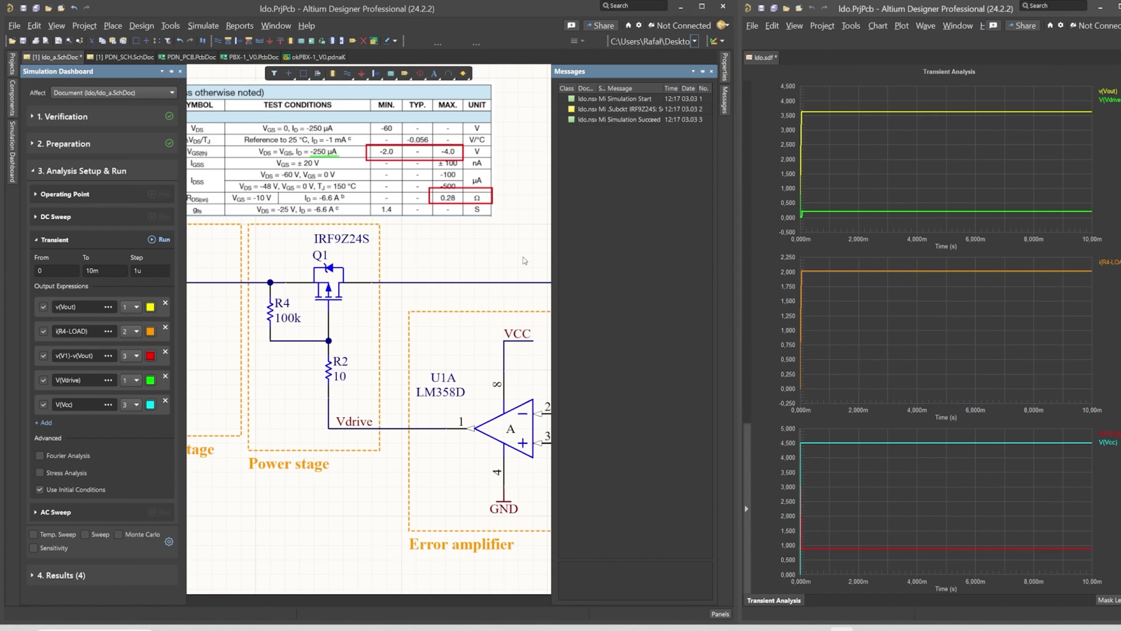
# - Place a cursor on v(Vout) at about 3.25 ms, then attach it to V(Vdrive)
pyautogui.click(1110, 93)
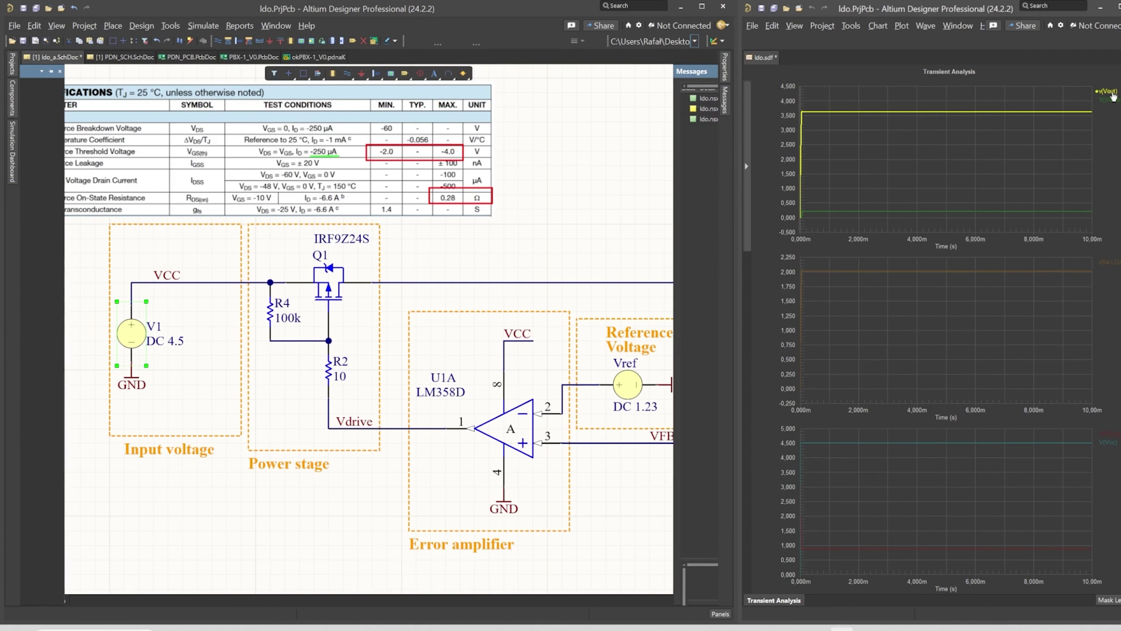
pyautogui.rightClick(1111, 93)
pyautogui.click(1064, 110)
pyautogui.moveTo(802, 90); pyautogui.dragTo(850, 91)
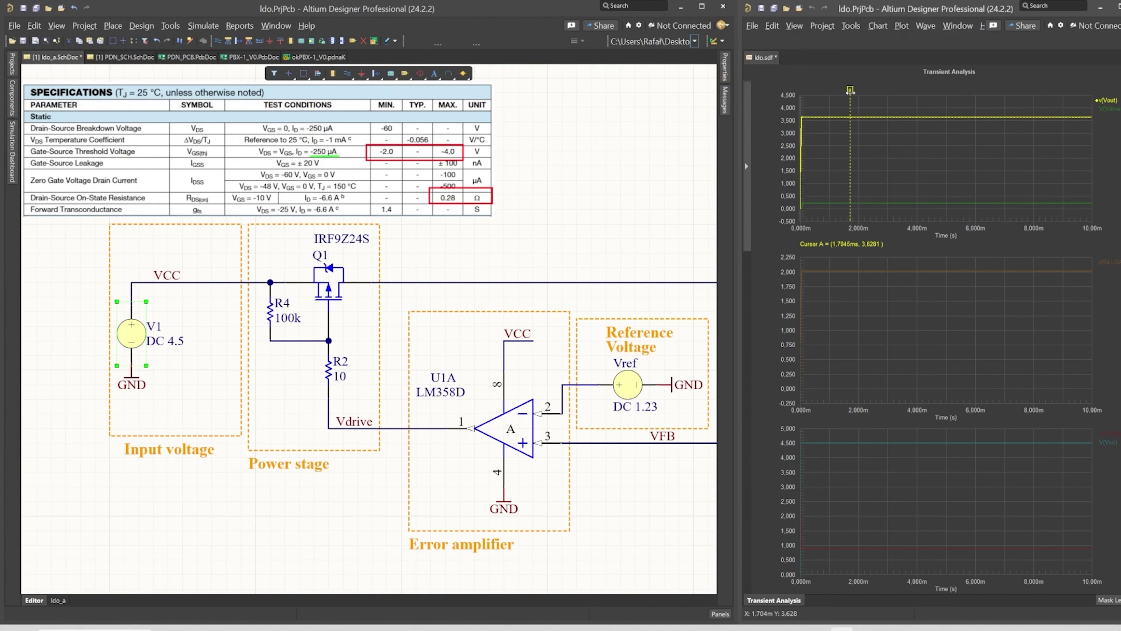
pyautogui.moveTo(851, 90); pyautogui.dragTo(895, 91)
pyautogui.click(1113, 109)
pyautogui.rightClick(1116, 114)
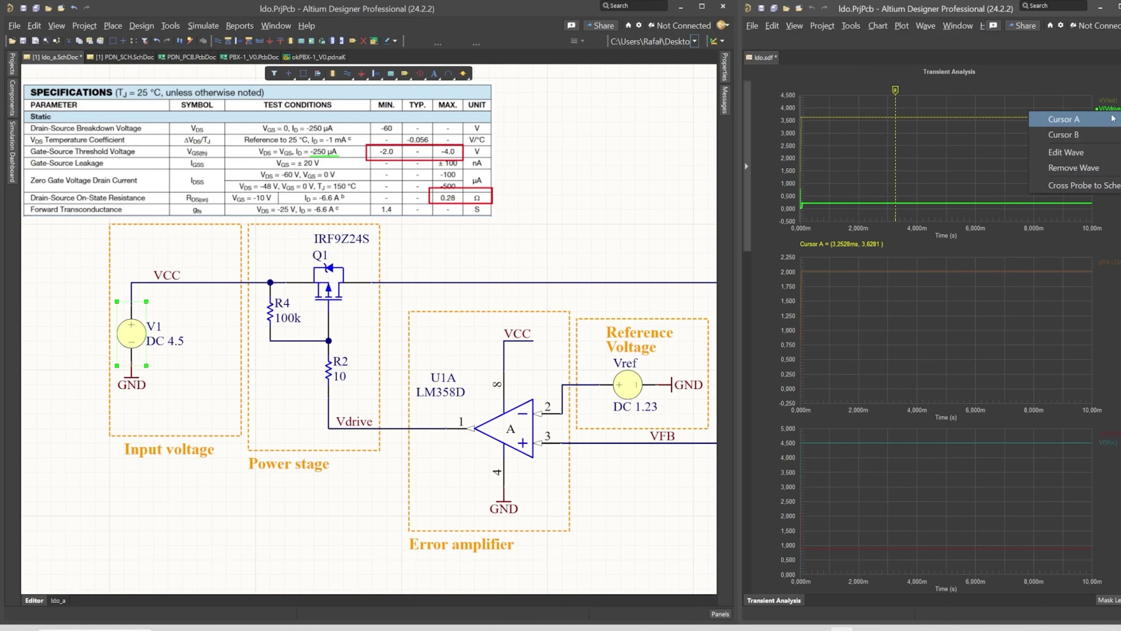
pyautogui.click(1113, 119)
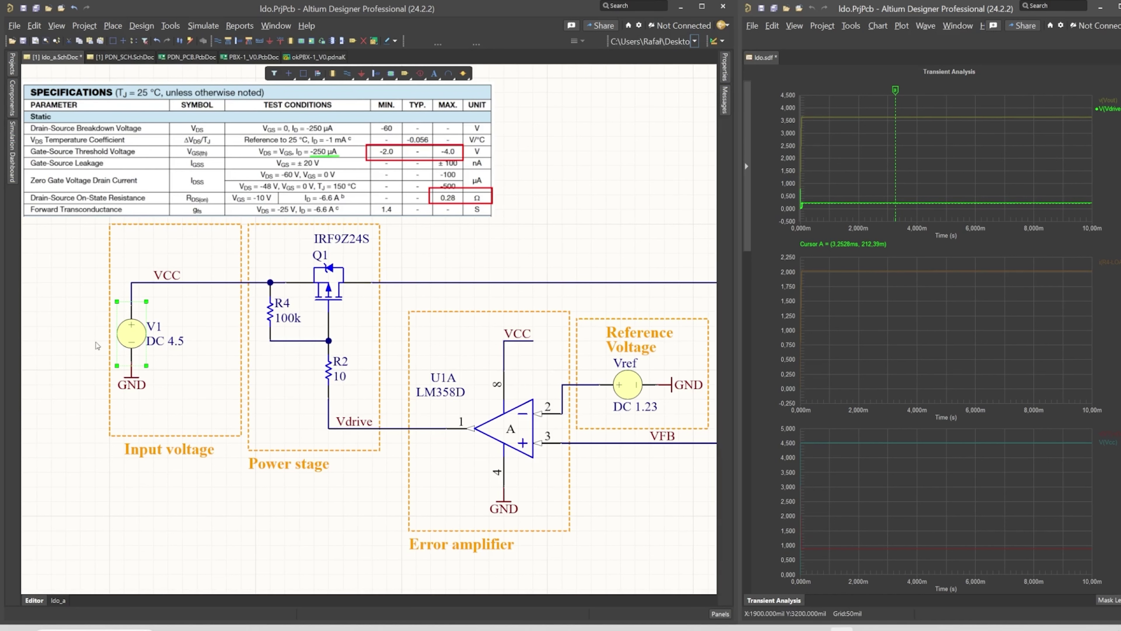
# - Set V1's DC magnitude to 4.4 V and rerun the transient simulation
pyautogui.doubleClick(125, 322)
pyautogui.click(643, 162)
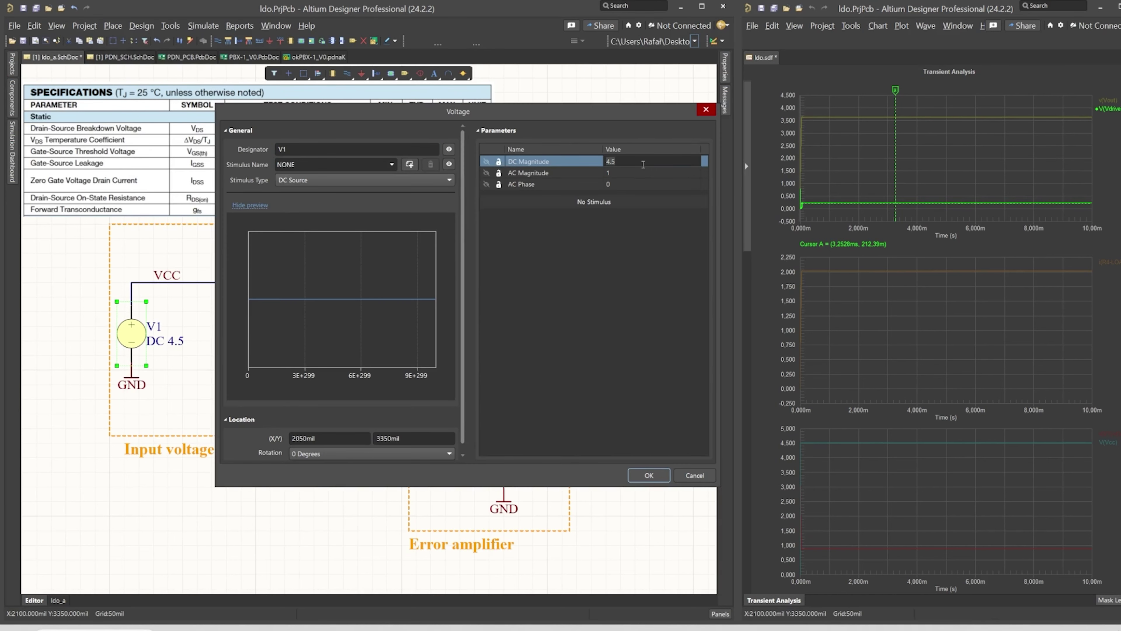
pyautogui.write('4.4')
pyautogui.click(647, 475)
pyautogui.click(13, 153)
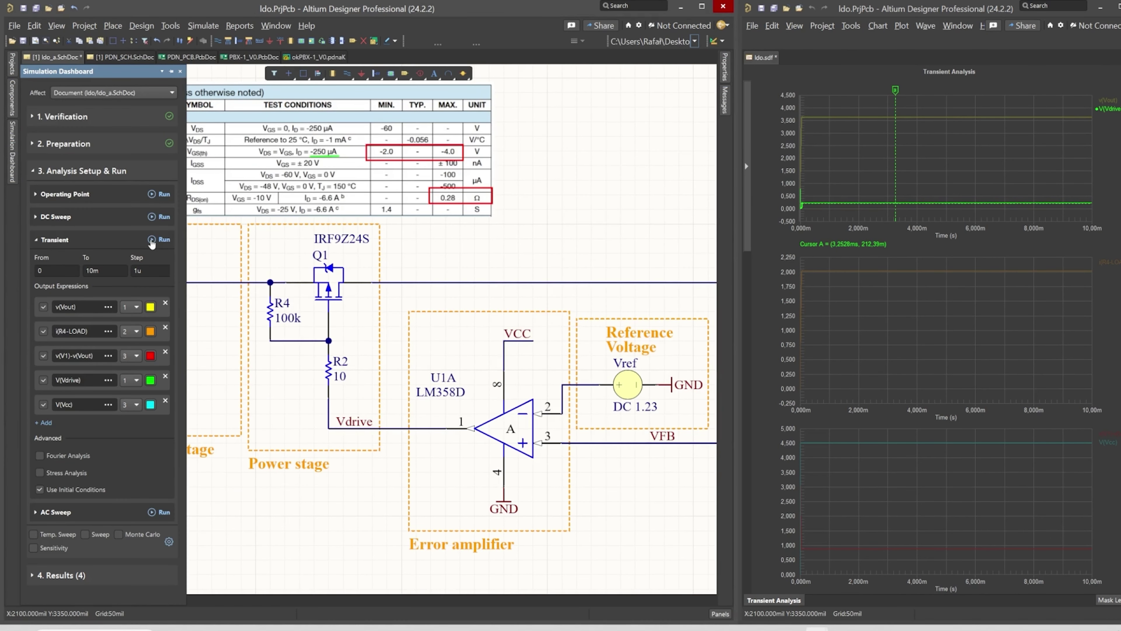
pyautogui.click(152, 241)
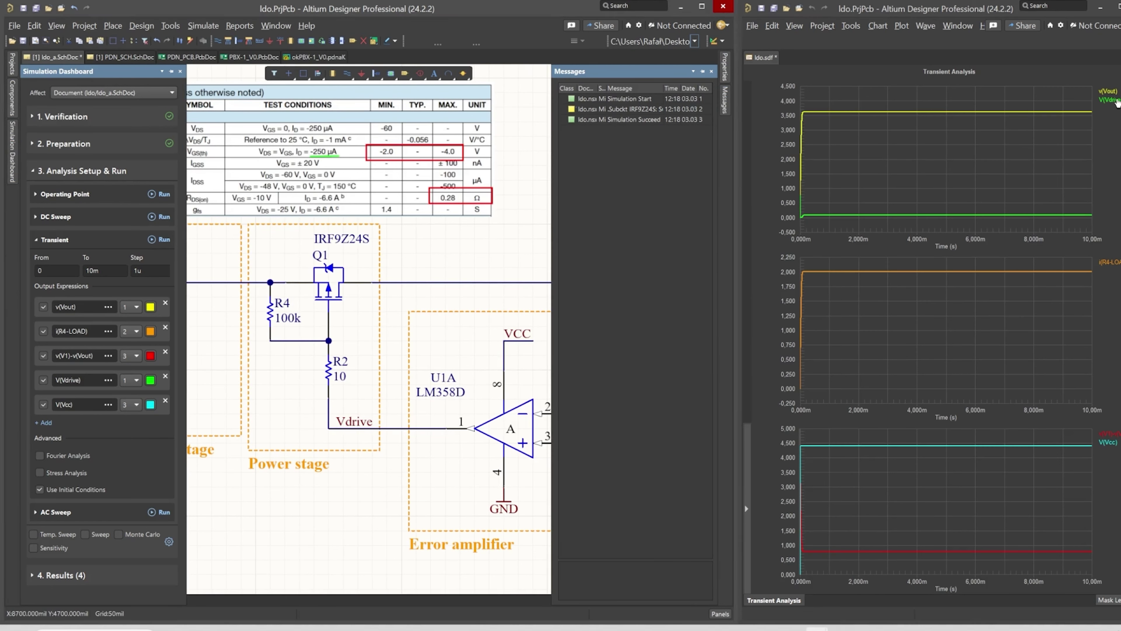
# - Place a cursor on V(Vdrive) at about 1.86 ms, then move it onto v(Vout)
pyautogui.click(1116, 101)
pyautogui.rightClick(1117, 102)
pyautogui.click(1058, 109)
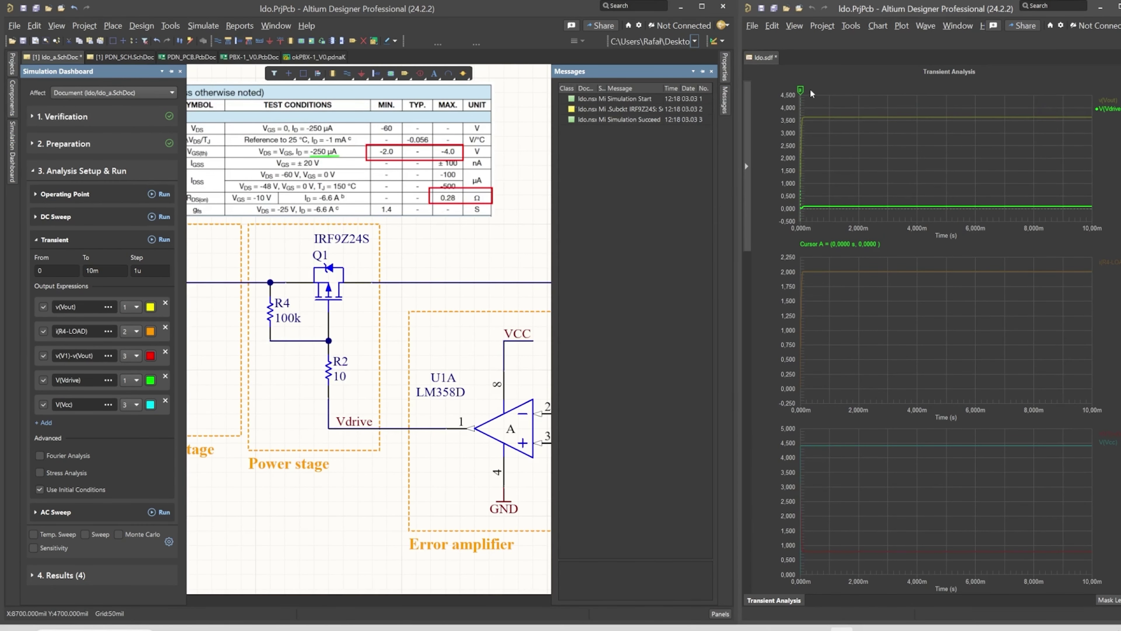
pyautogui.moveTo(800, 90); pyautogui.dragTo(855, 88)
pyautogui.click(1108, 100)
pyautogui.rightClick(1108, 100)
pyautogui.click(1060, 108)
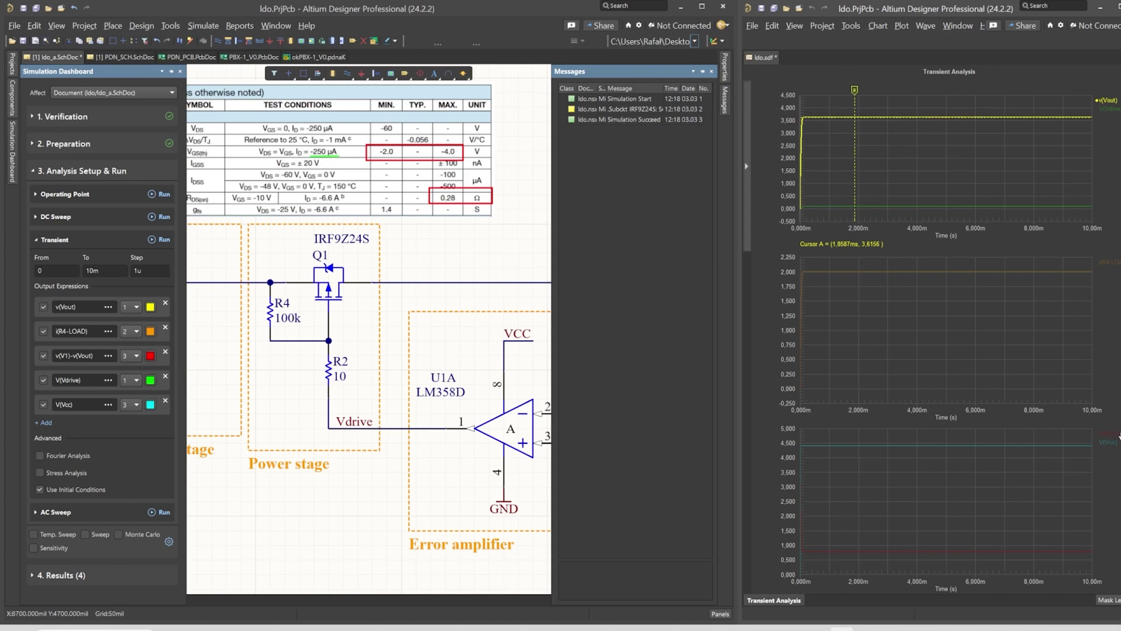
# - Read the v(V1)-v(Vout) headroom and the i(R4-LOAD) current of about 2.0087
pyautogui.click(1108, 442)
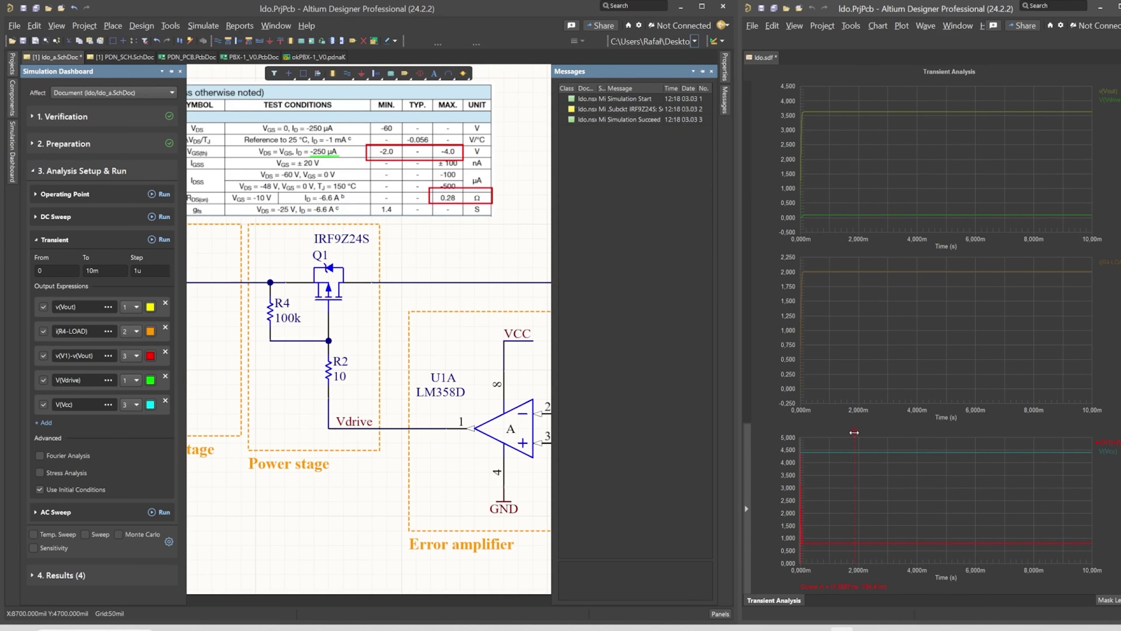
pyautogui.moveTo(854, 432); pyautogui.dragTo(864, 432)
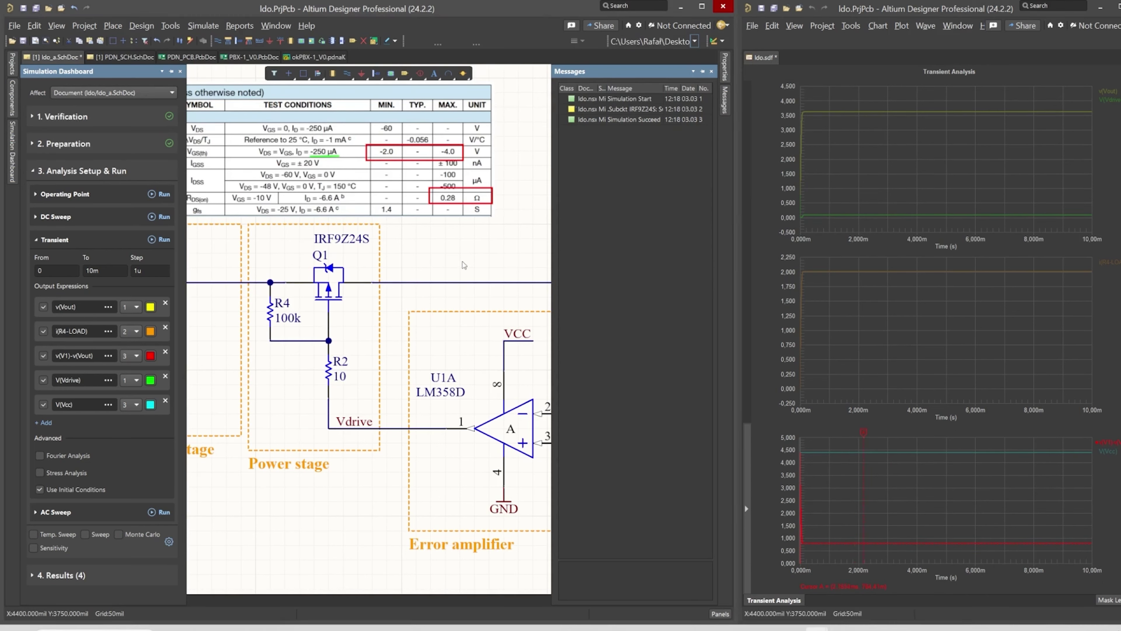
pyautogui.click(1115, 261)
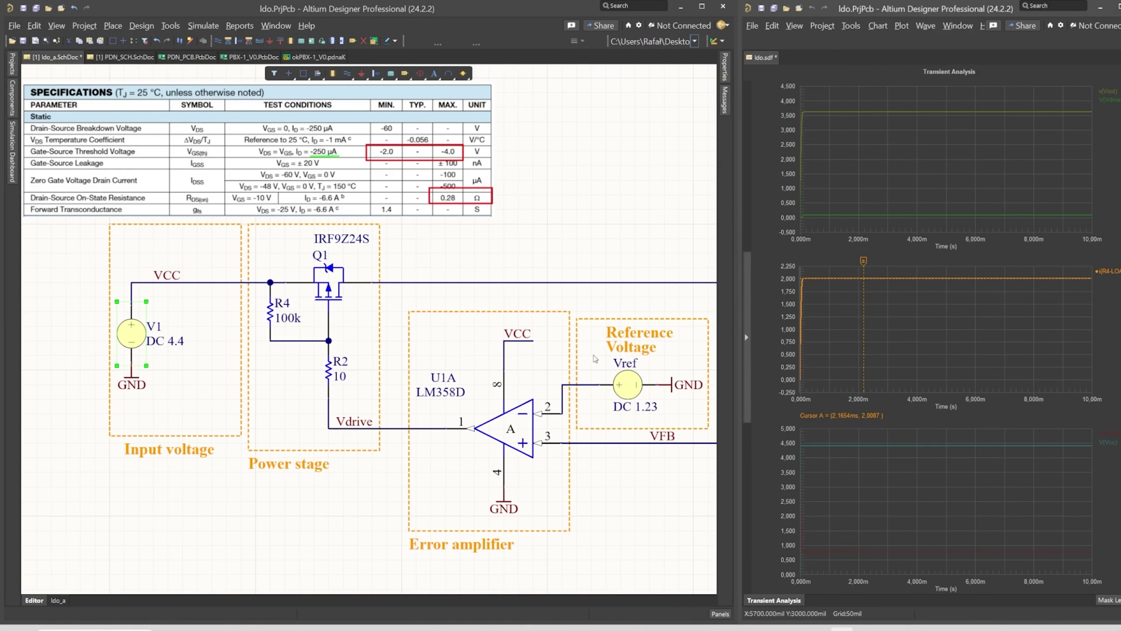
pyautogui.keyDown('ctrl'); pyautogui.scroll(-2, 145, 272); pyautogui.keyUp('ctrl')
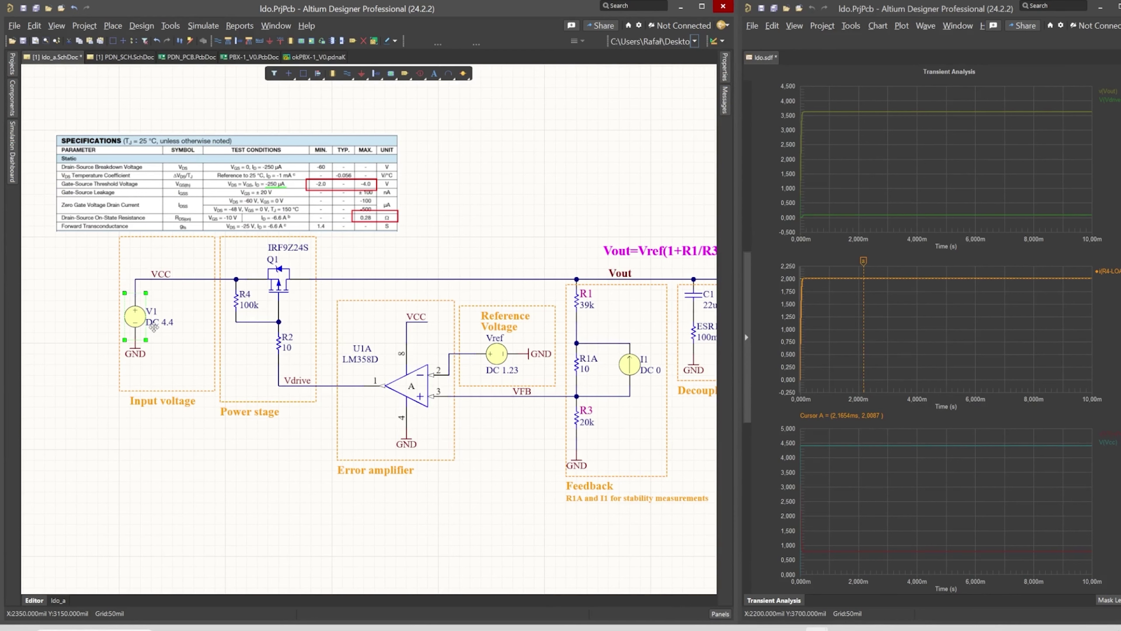
pyautogui.moveTo(435, 252); pyautogui.dragTo(328, 258, button='right')
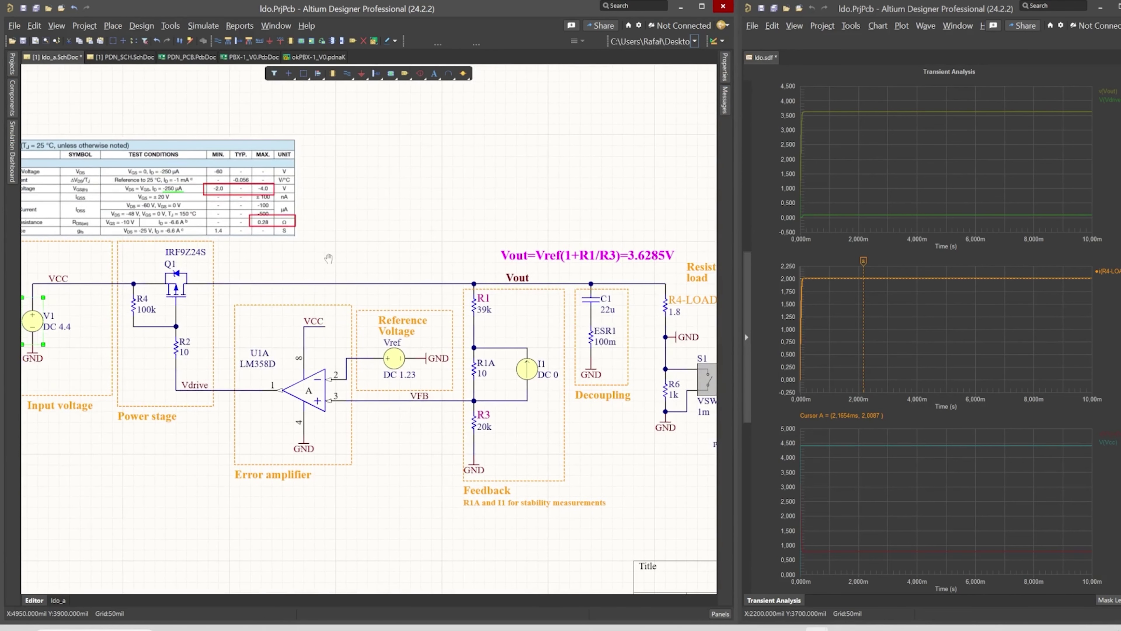